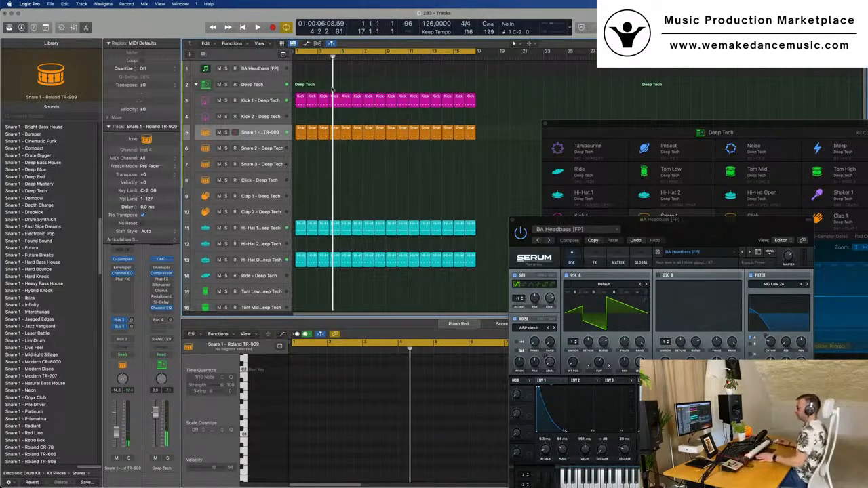
Step: Record a short one-note bass pattern on the BA Headbass [FP] track over the looping drums
key("space")
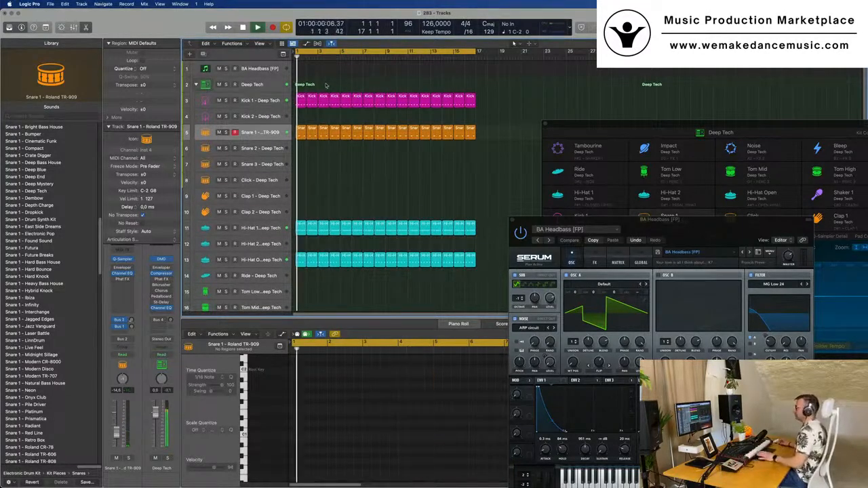
left_click(254, 74)
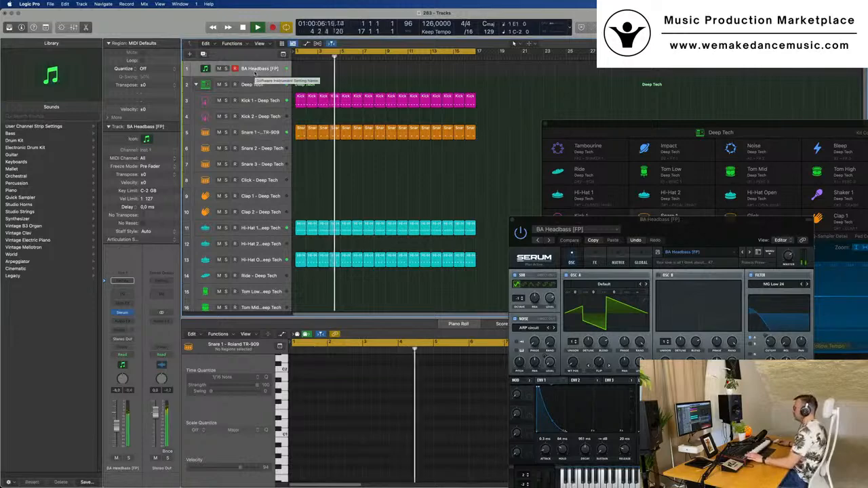
left_click_drag(254, 75, 255, 142)
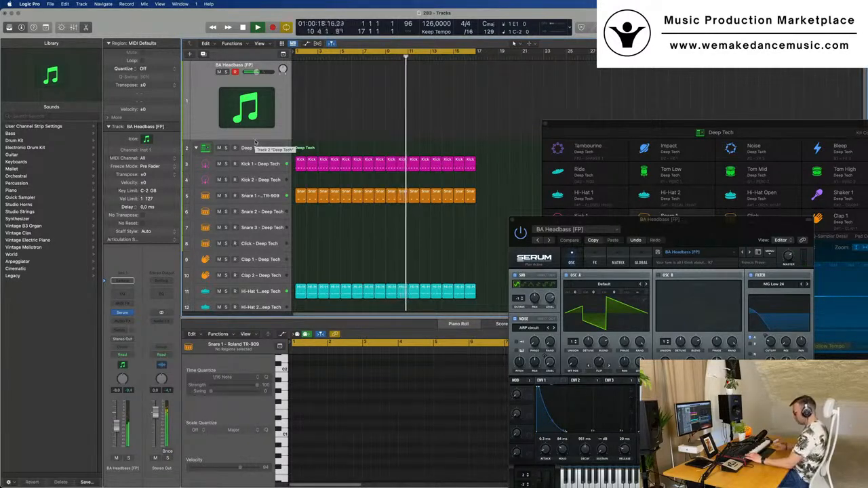
key("r")
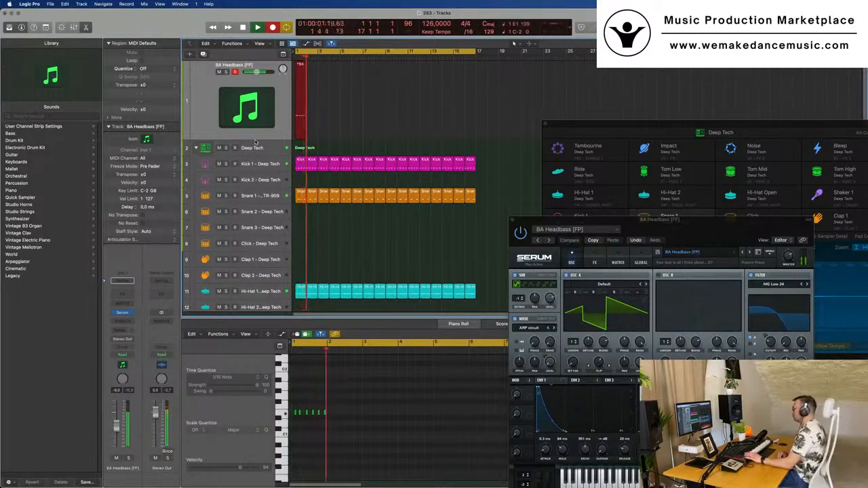
key("space")
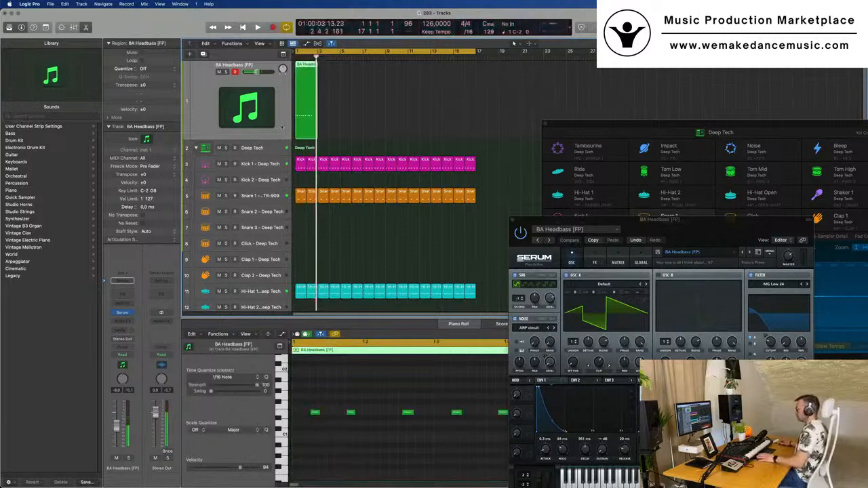
Step: Split the recorded BA Headbass region at bar 2, delete the second part, and play back the remaining bar
scroll(358, 70, "up", 5)
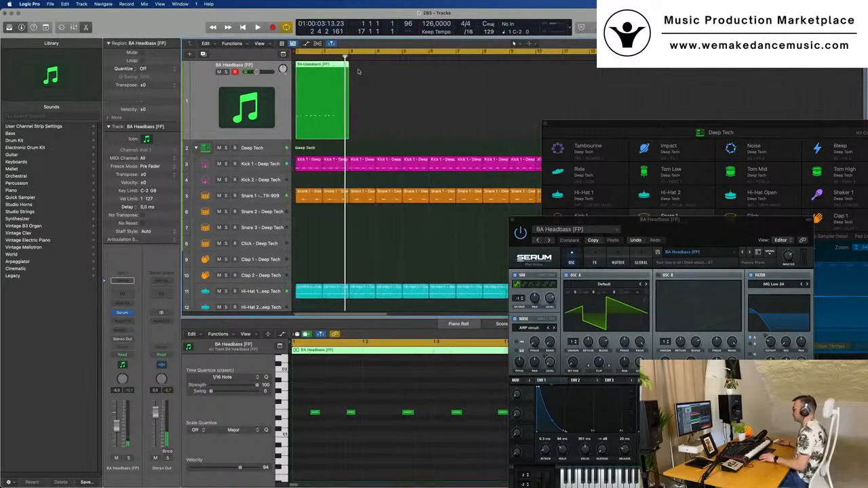
double_click(321, 64, "super")
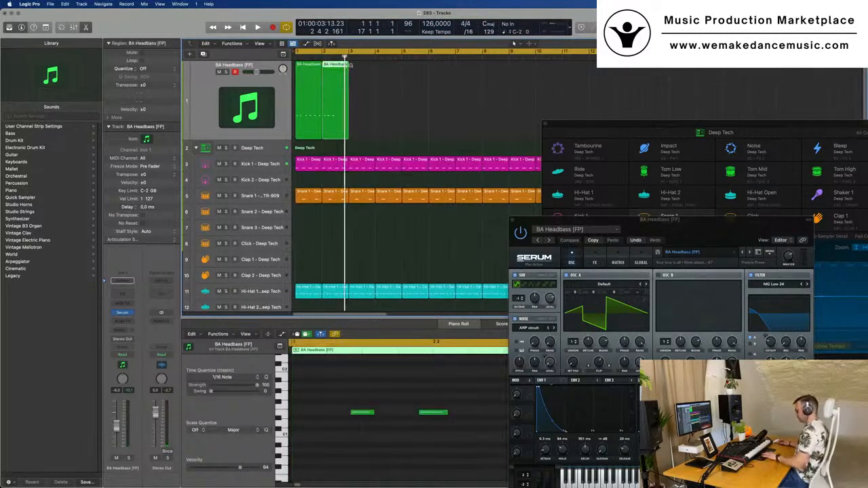
key("Delete")
left_click(310, 81)
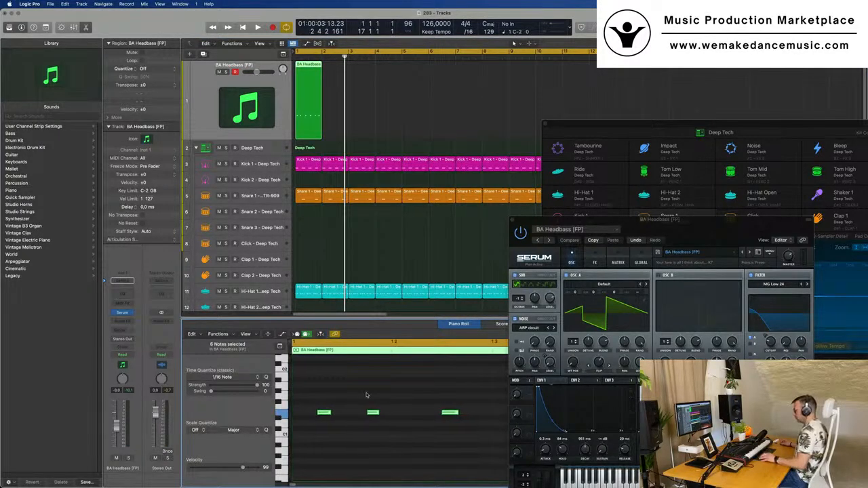
key("space")
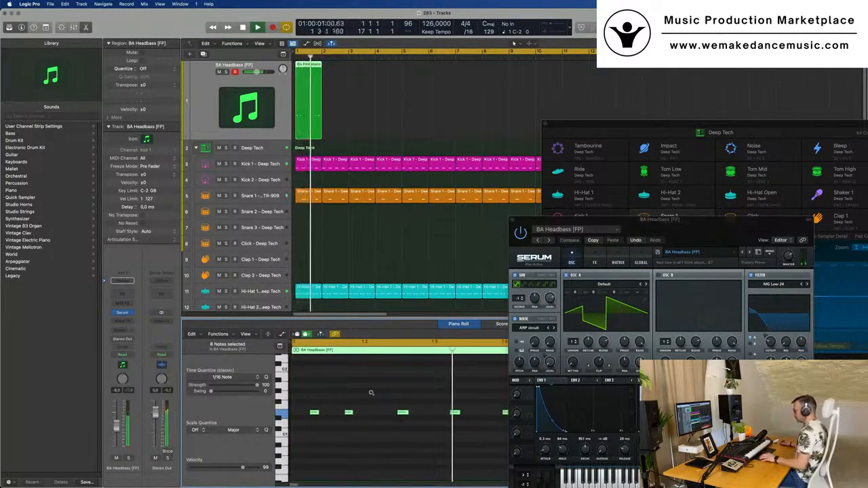
key("space")
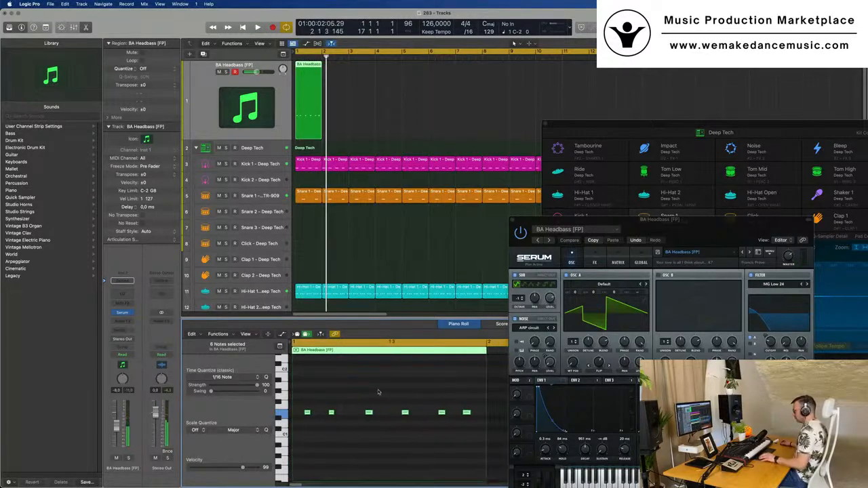
Step: Replace the last three notes of the bass bar with copies of its first three notes at beat 3 and play it back
left_click_drag(396, 397, 490, 441)
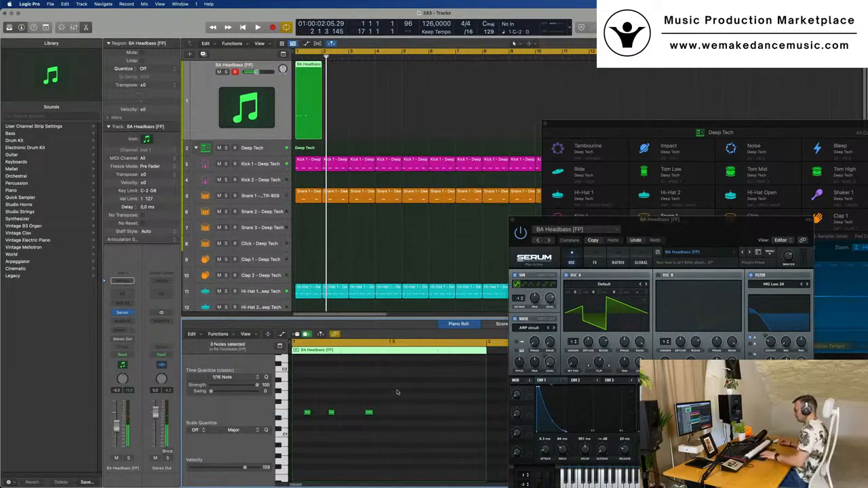
left_click(307, 413)
left_click_drag(307, 413, 404, 415)
left_click(380, 426)
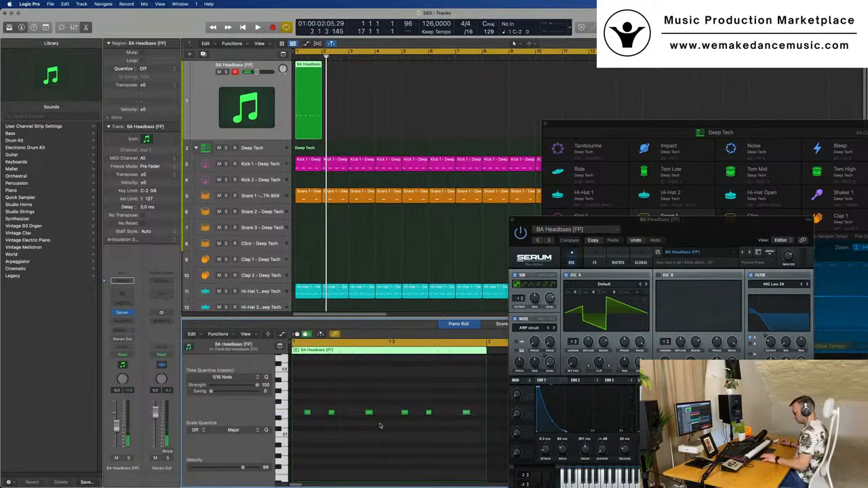
key("space")
key("super+Left")
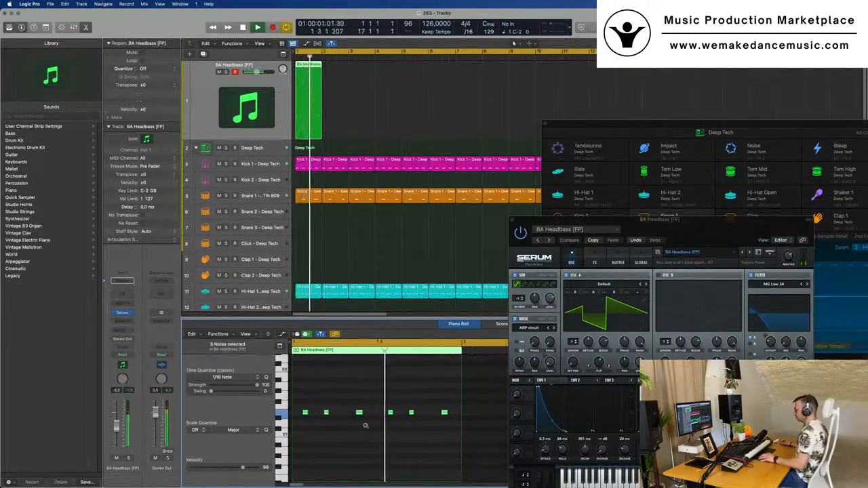
key("space")
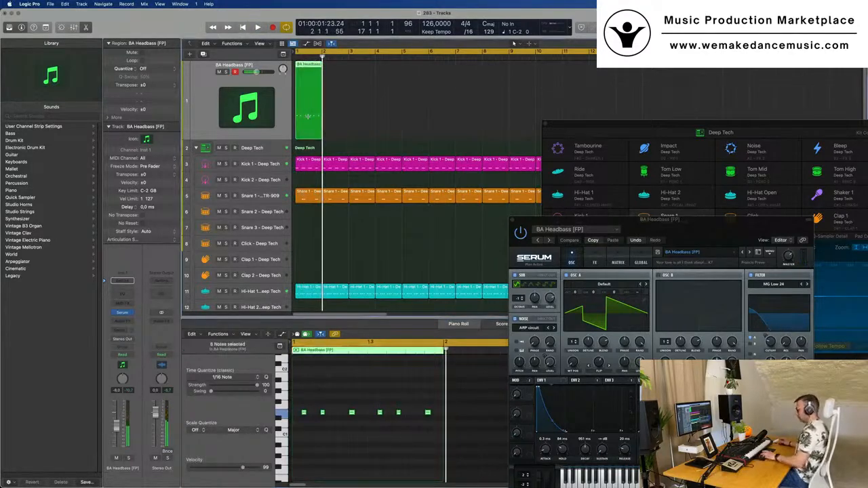
Step: Repeat the one-bar BA Headbass region back to back to fill the 16-bar loop
key("super+r")
key("super+r")
key("super+r")
key("super+r")
key("super+r")
key("super+r")
key("super+r")
key("super+r")
key("super+r")
key("super+r")
key("super+r")
key("super+r")
key("super+r")
key("super+r")
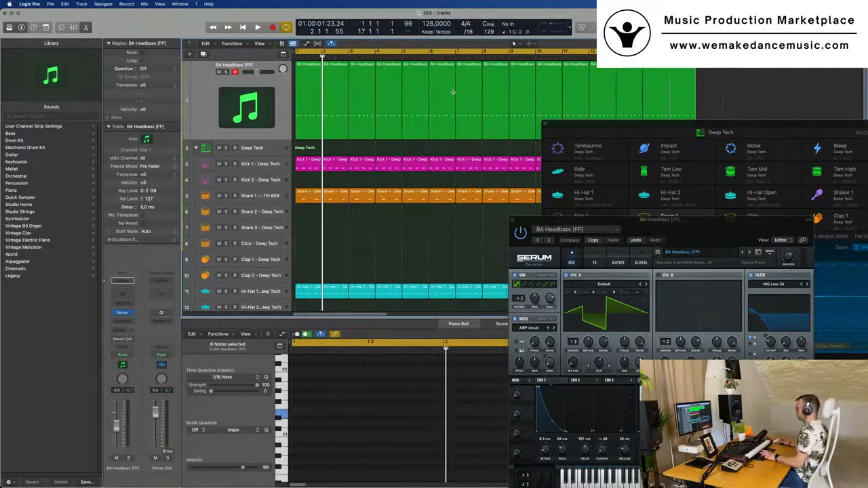
Step: Play the loop and move the Drum Machine Designer and Serum windows away from the bass regions
key("space")
left_click_drag(690, 127, 427, 46)
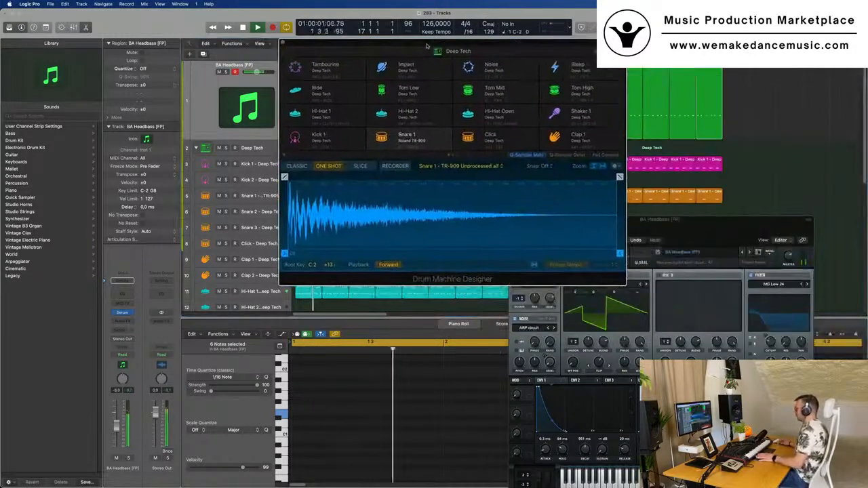
left_click_drag(705, 221, 752, 194)
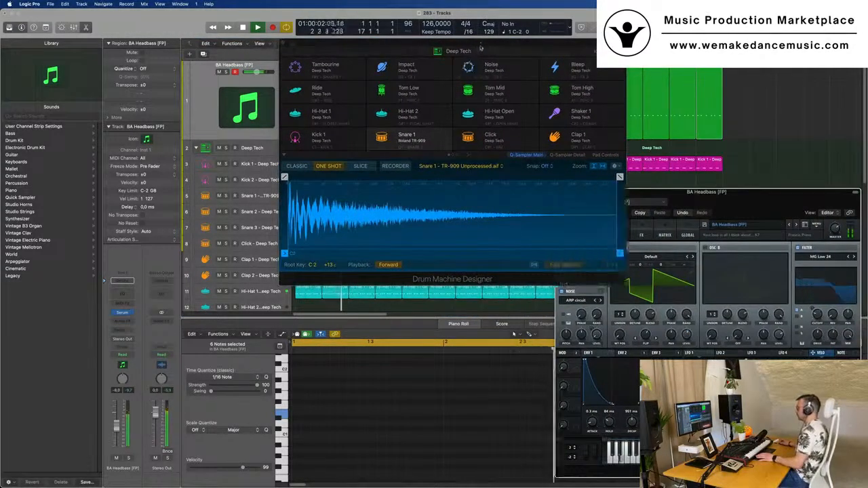
left_click_drag(481, 45, 474, 216)
Step: Select all 16 bass regions, transpose their notes down one octave in the Piano Roll, and play the loop
left_click_drag(750, 98, 291, 101)
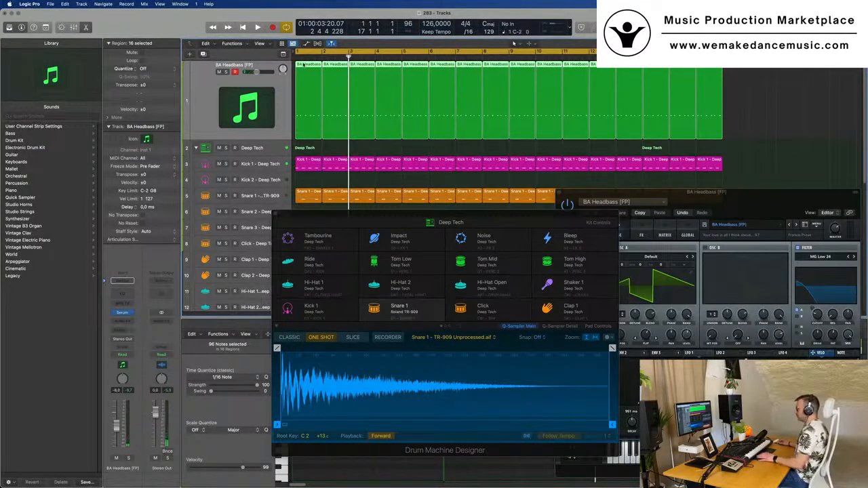
key("e")
key("e")
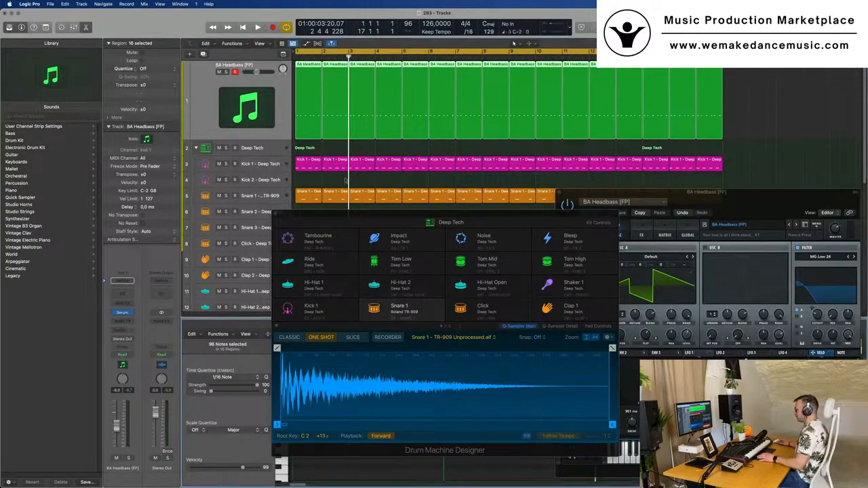
left_click_drag(357, 221, 604, 116)
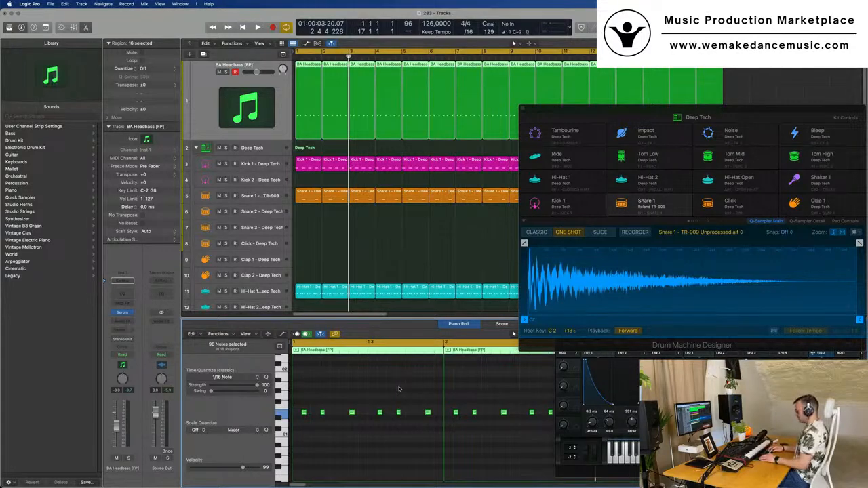
key("space")
Step: Bring the Serum window into clear view and try different filter cutoff settings for the bass during playback
left_click_drag(720, 110, 594, 29)
left_click_drag(763, 197, 531, 95)
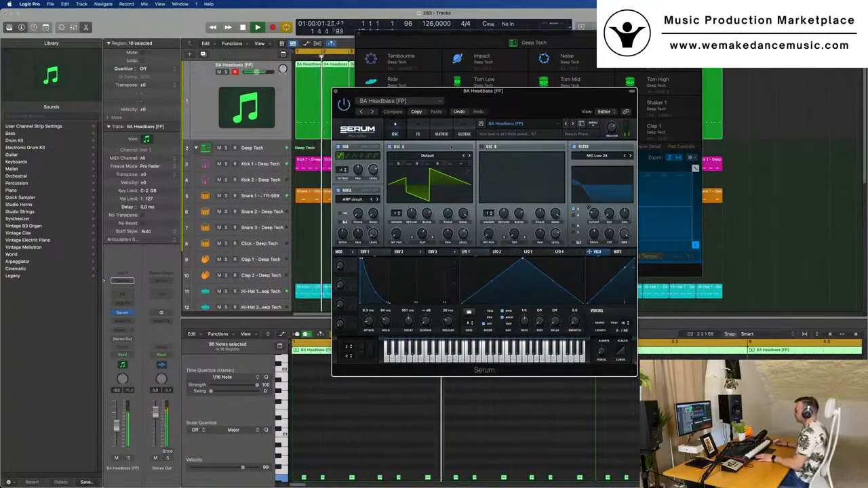
left_click_drag(594, 214, 597, 204)
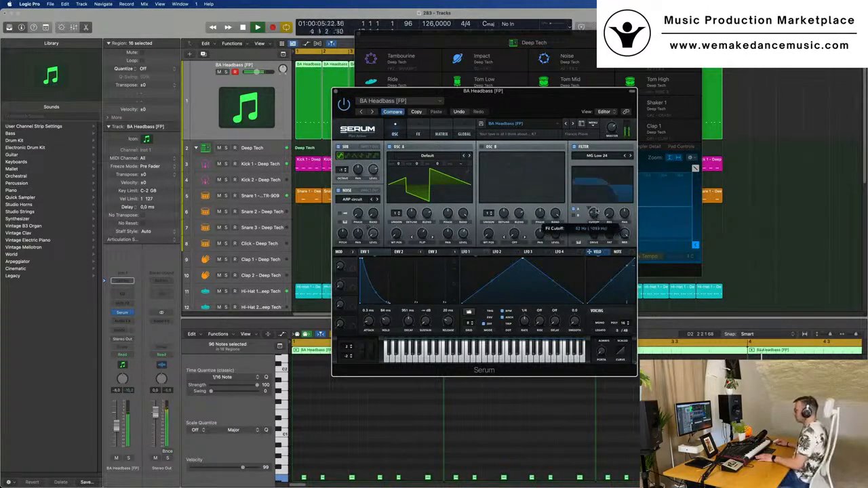
left_click_drag(594, 210, 593, 209)
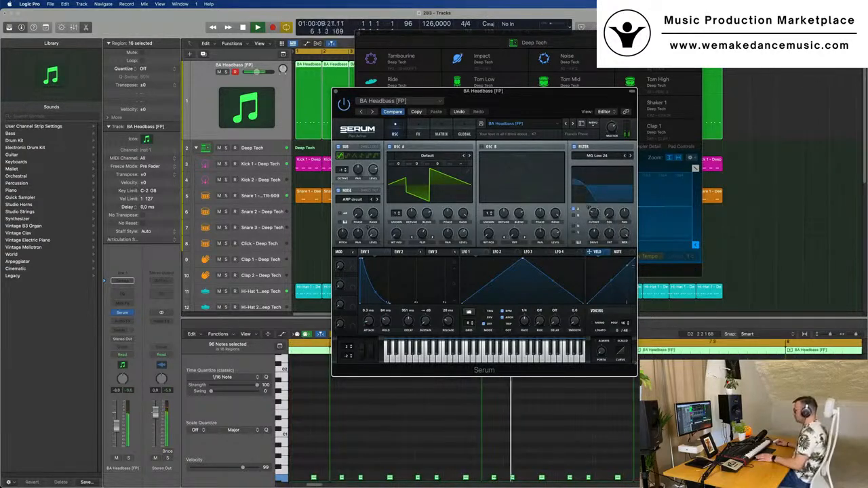
Step: Move the plug-in windows apart and audition Serum's bass presets one by one from BA Hipster Bass [FP] to BA Organ Bass [FP]
left_click_drag(502, 101, 457, 133)
left_click_drag(488, 33, 682, 40)
left_click_drag(475, 122, 492, 135)
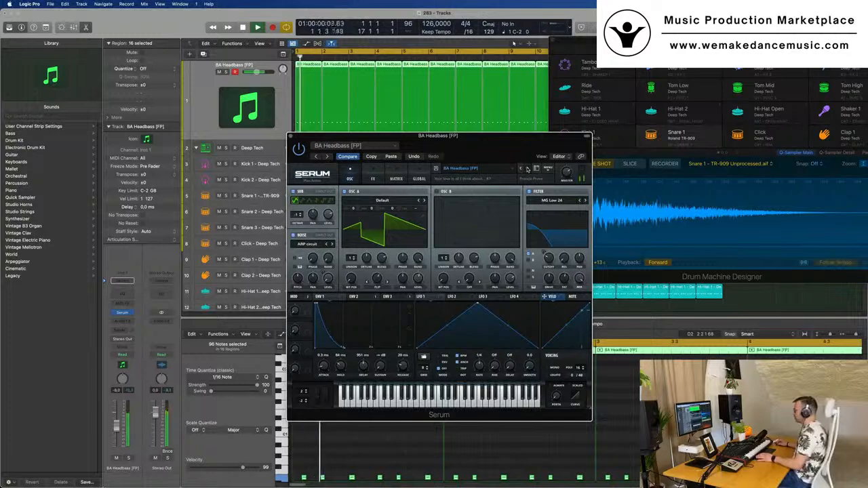
left_click(527, 169)
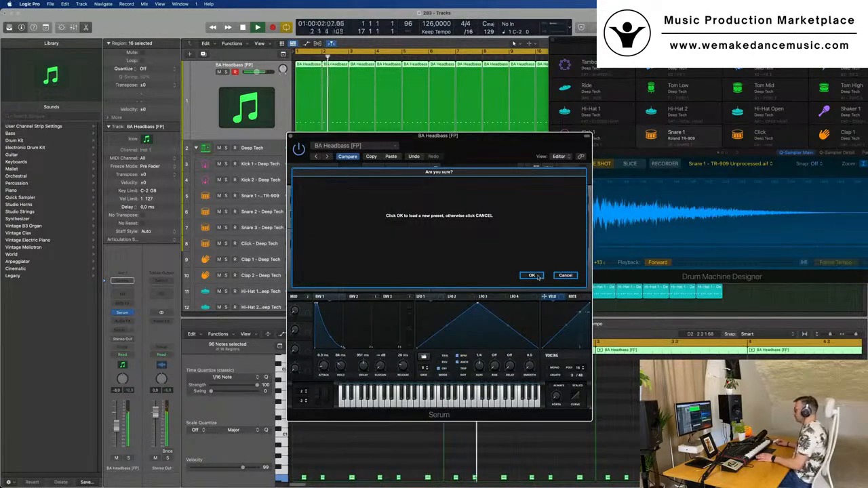
left_click(538, 276)
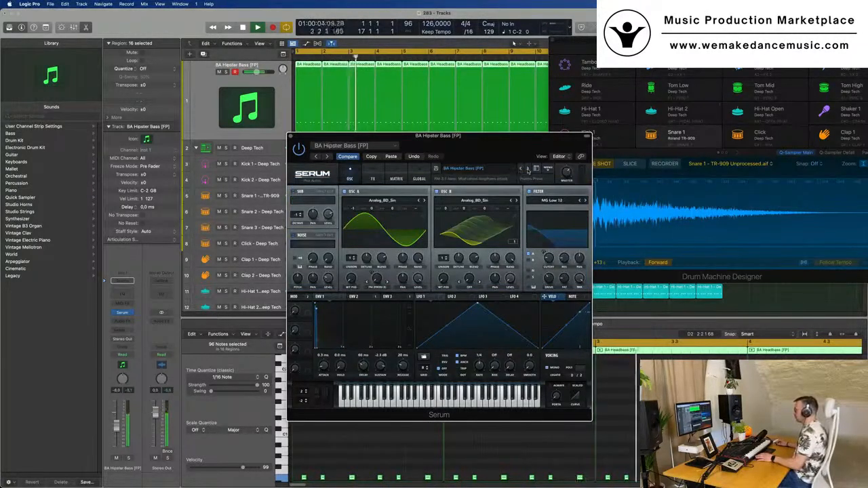
left_click(527, 169)
left_click(527, 169)
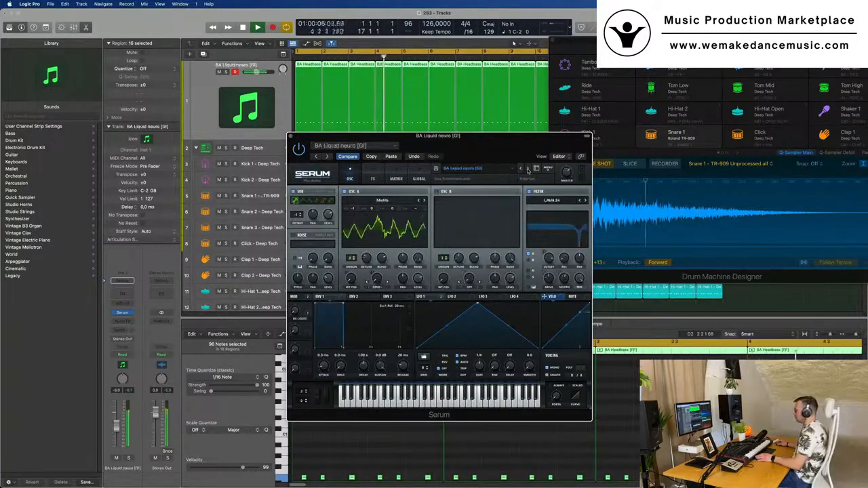
left_click(527, 169)
left_click(528, 169)
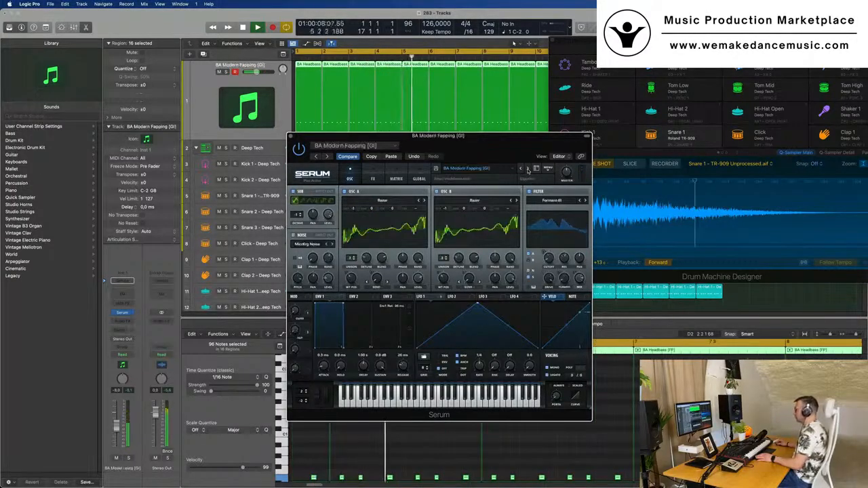
left_click(527, 168)
left_click(527, 169)
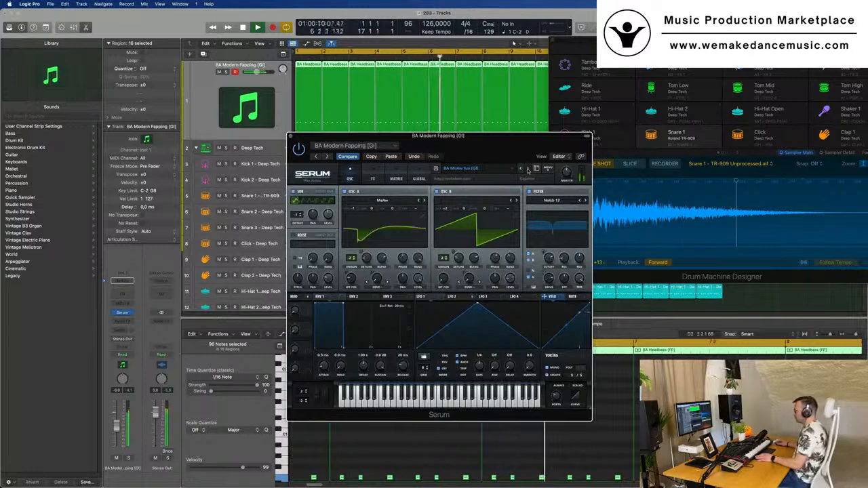
left_click(528, 169)
left_click(527, 169)
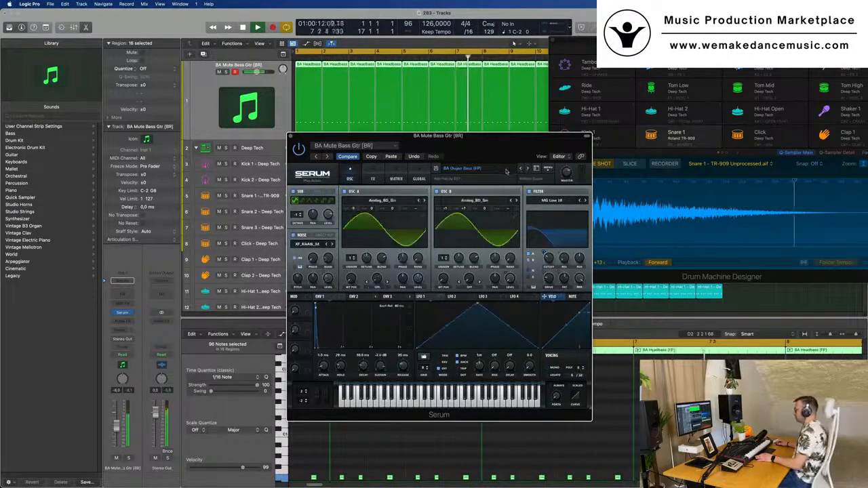
Step: Load the BA Ampology [CFA] preset from Serum's Bass category and move the Serum window clear of the drum tracks
left_click(508, 169)
mouse_move(513, 191)
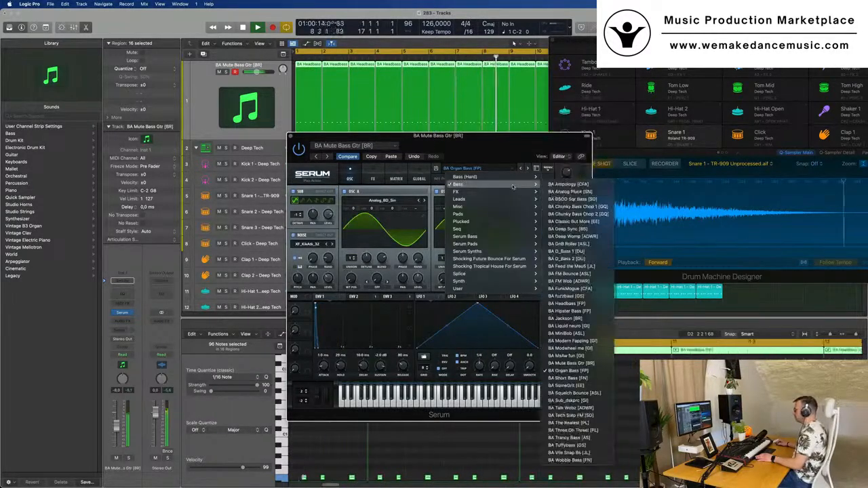
left_click(568, 183)
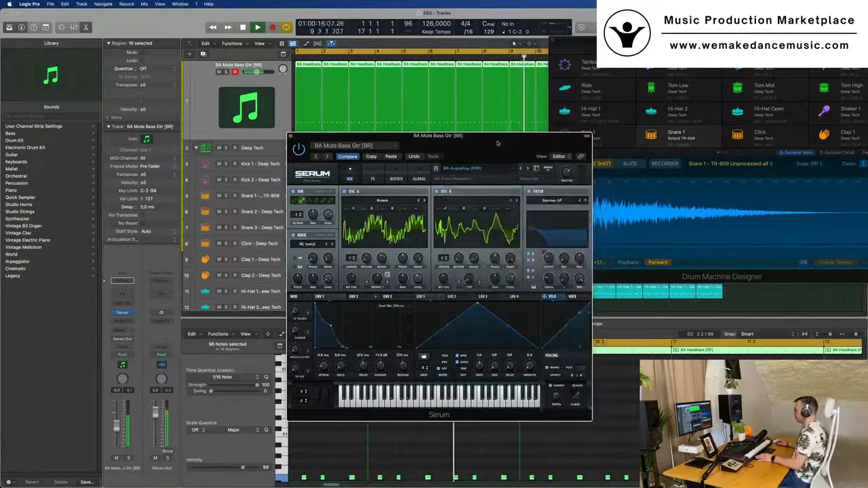
left_click_drag(497, 144, 589, 137)
Step: Audition Serum's bass presets one by one from BA Ampology [CFA] onward during playback, stopping at BA Headbass [FP]
left_click(619, 162)
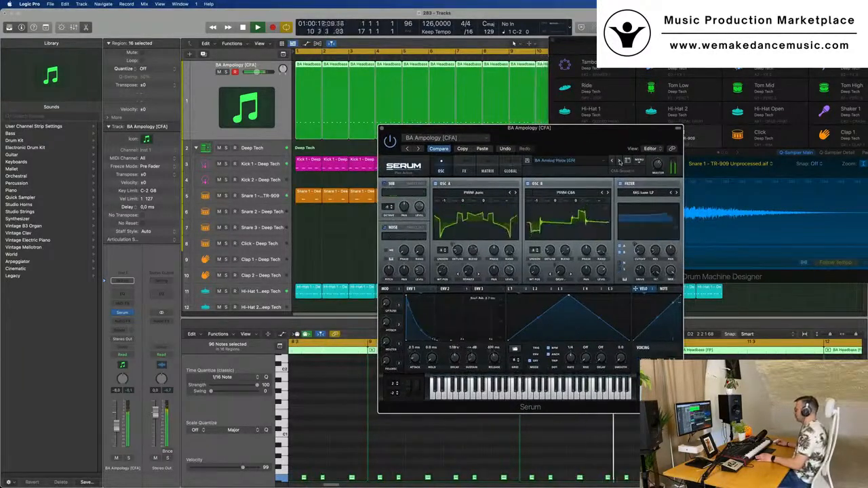
left_click(619, 161)
left_click(619, 162)
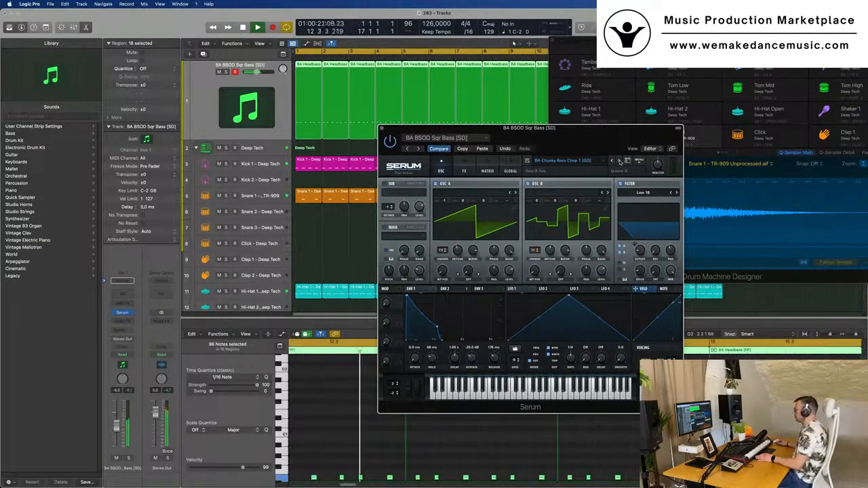
left_click(619, 161)
left_click(619, 162)
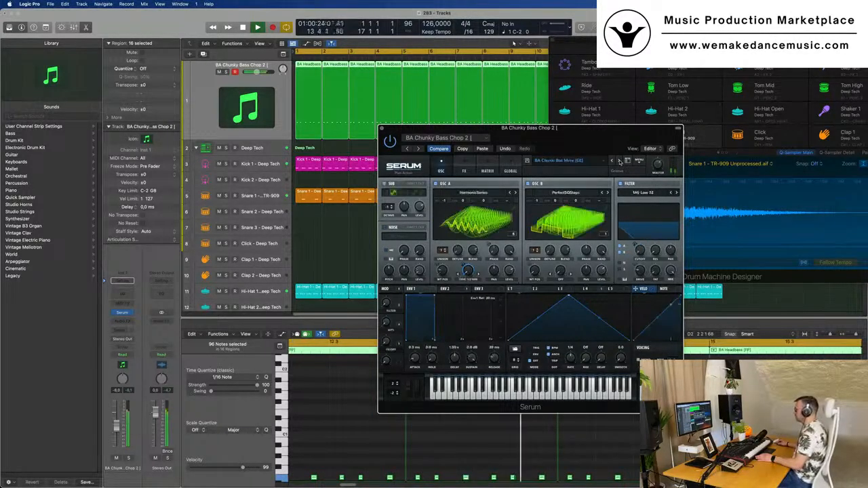
left_click(619, 161)
left_click(619, 162)
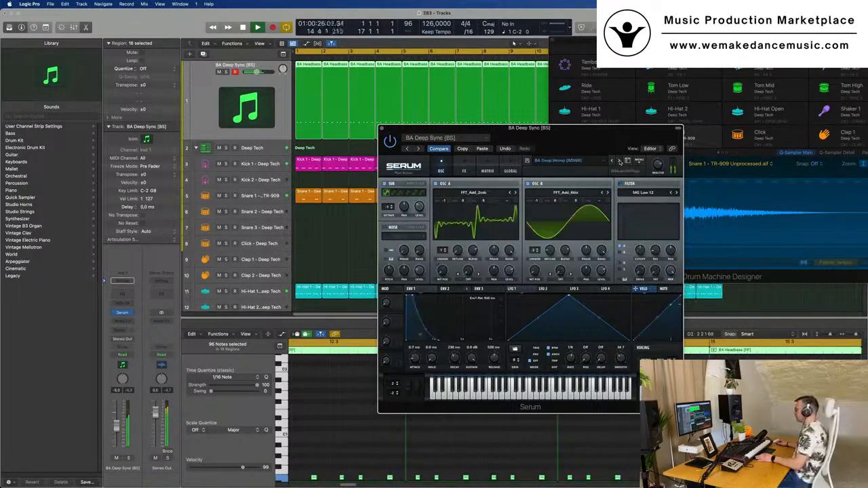
left_click(619, 161)
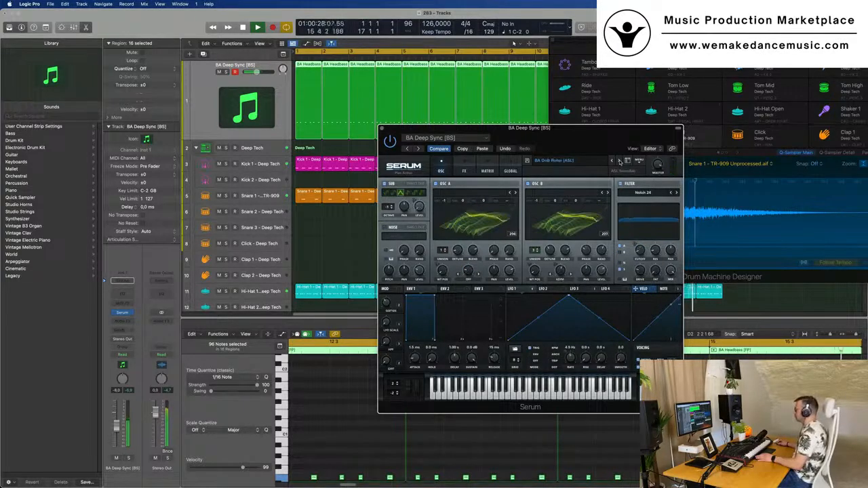
left_click(619, 162)
left_click(619, 161)
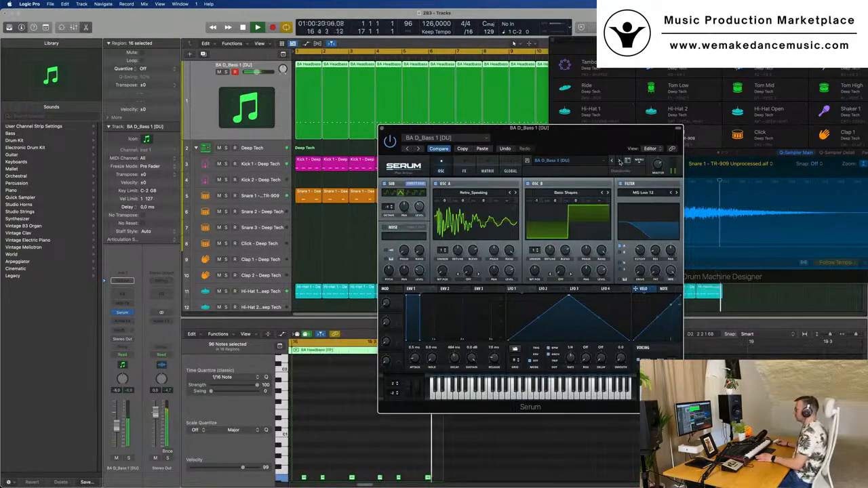
left_click(619, 161)
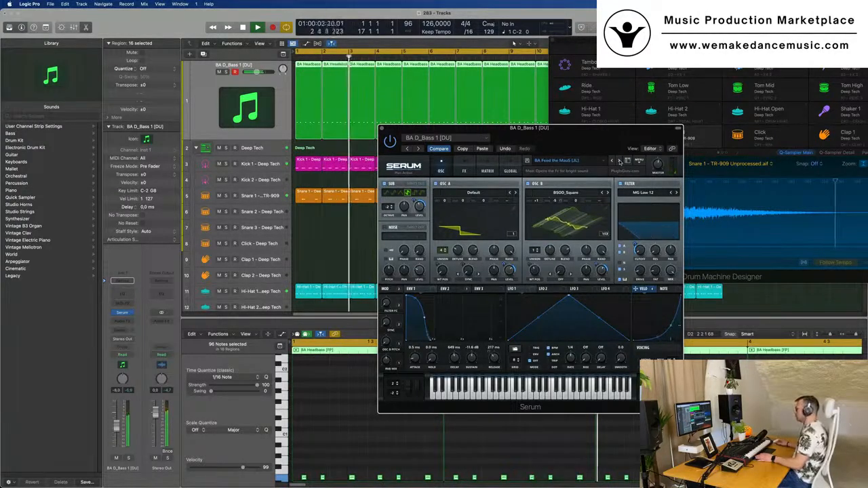
left_click(619, 161)
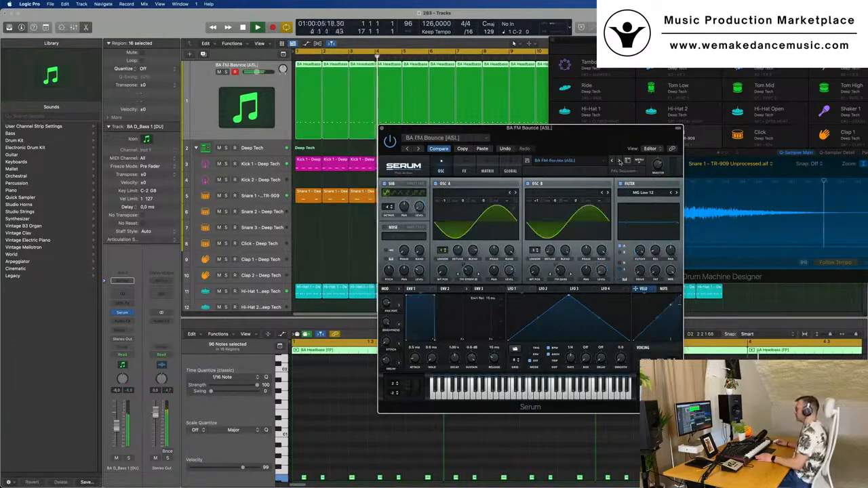
left_click(618, 161)
left_click(619, 162)
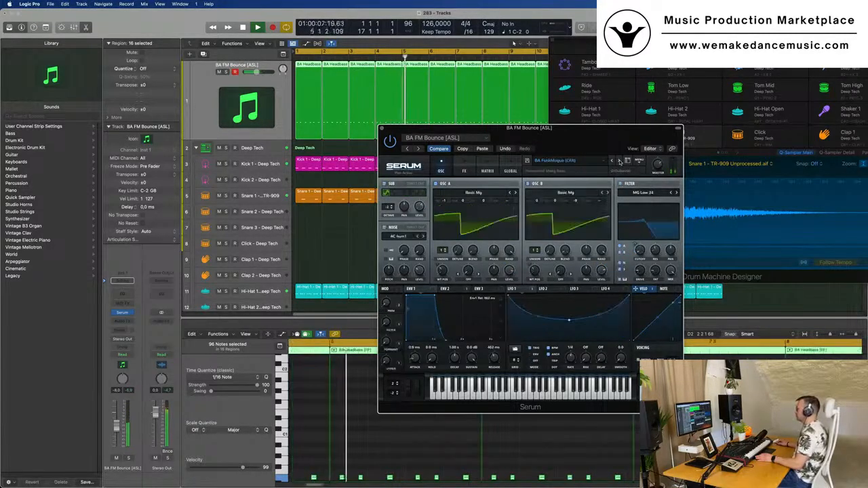
left_click(618, 161)
left_click(619, 161)
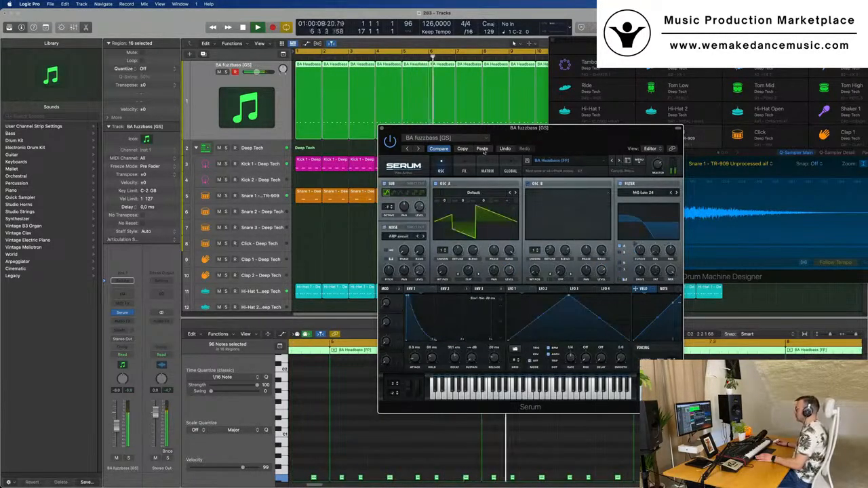
Step: Lower the bass's filter cutoff in Serum, then close the plug-in window and play the whole loop from its start
left_click_drag(581, 137, 621, 141)
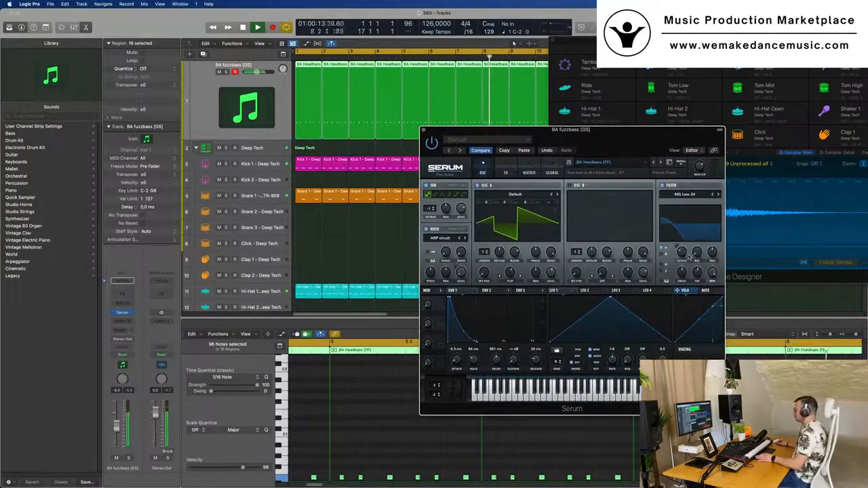
left_click_drag(686, 256, 688, 263)
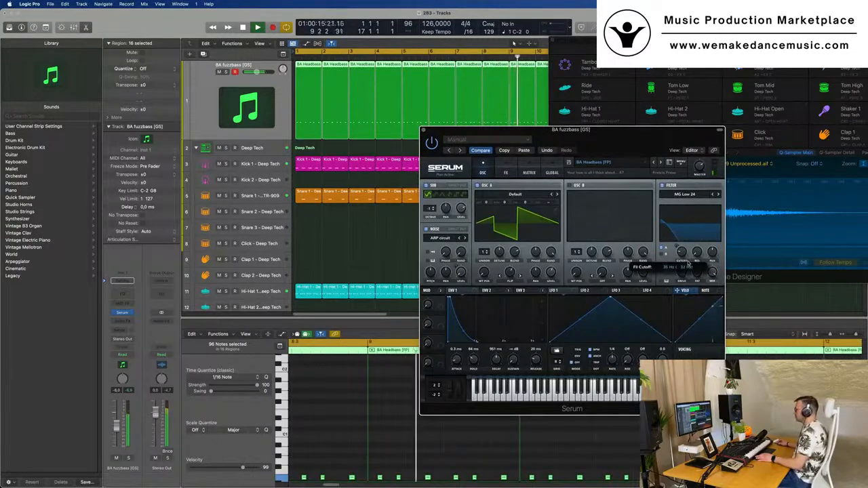
left_click(424, 130)
scroll(402, 143, "down", 5)
left_click(187, 103)
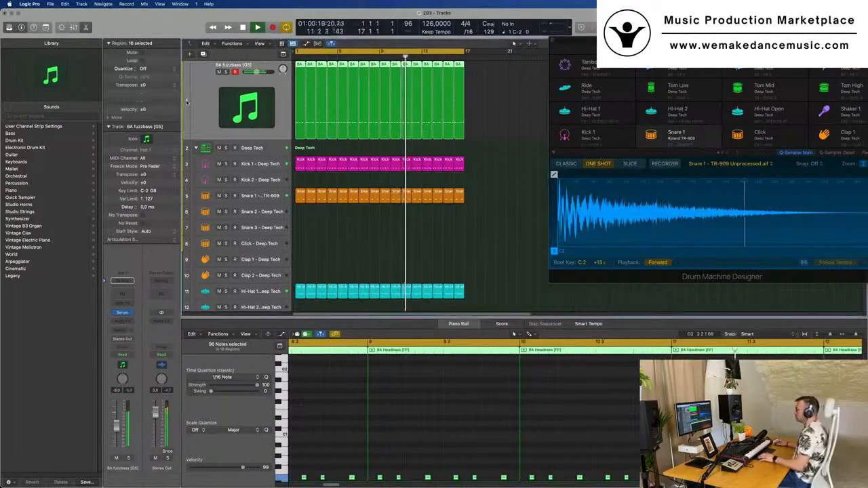
key("Return")
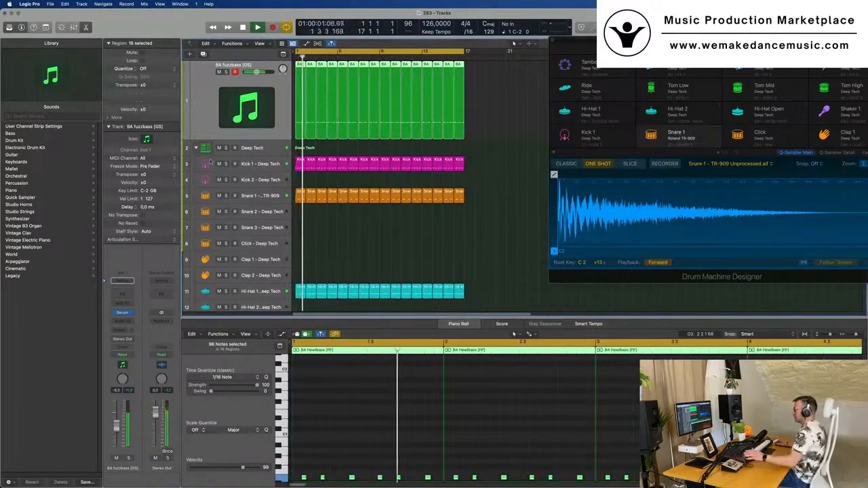
Step: Select the Hi-Hat 1 and Hi-Hat Open tracks in turn and slightly lower the Hi-Hat Open volume
left_click(266, 285)
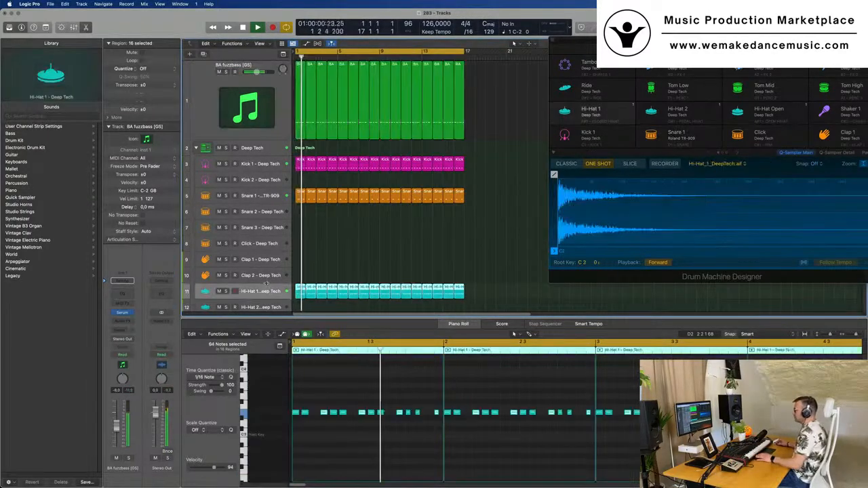
scroll(265, 298, "down", 2)
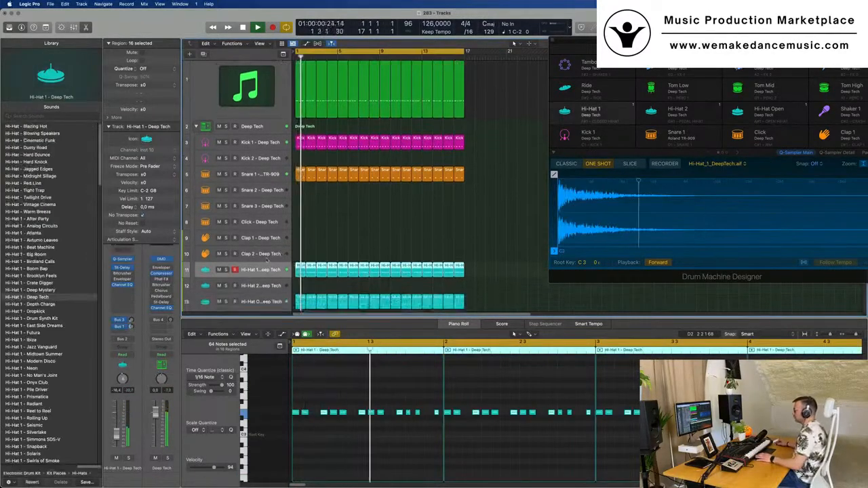
left_click(265, 302)
left_click_drag(118, 434, 118, 437)
Step: Duplicate the bass track without its regions and bring up the new track's Serum instrument window
scroll(288, 131, "up", 3)
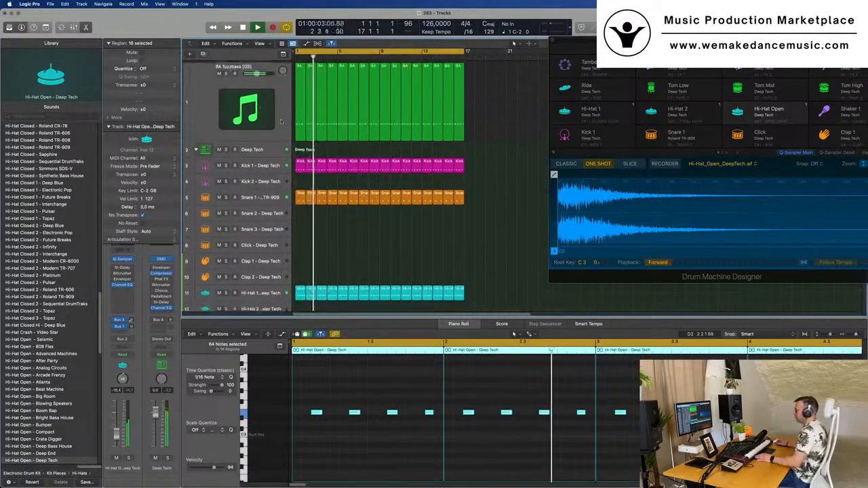
left_click(204, 78)
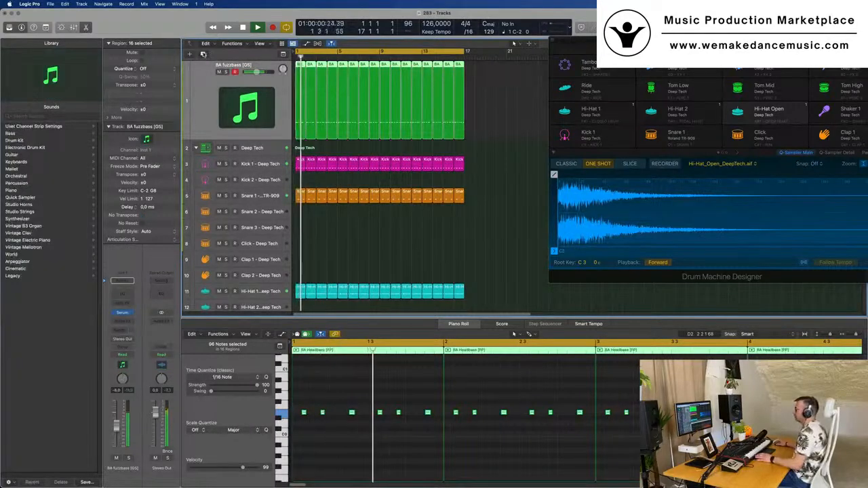
key("super+d")
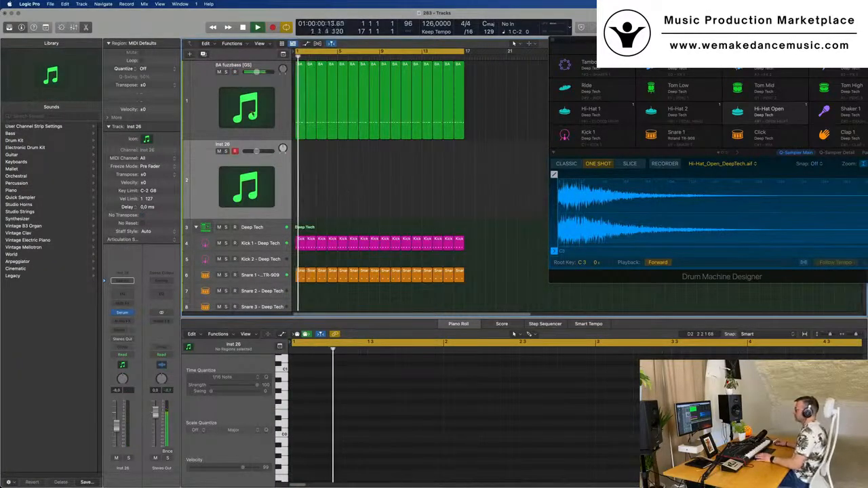
left_click(259, 116)
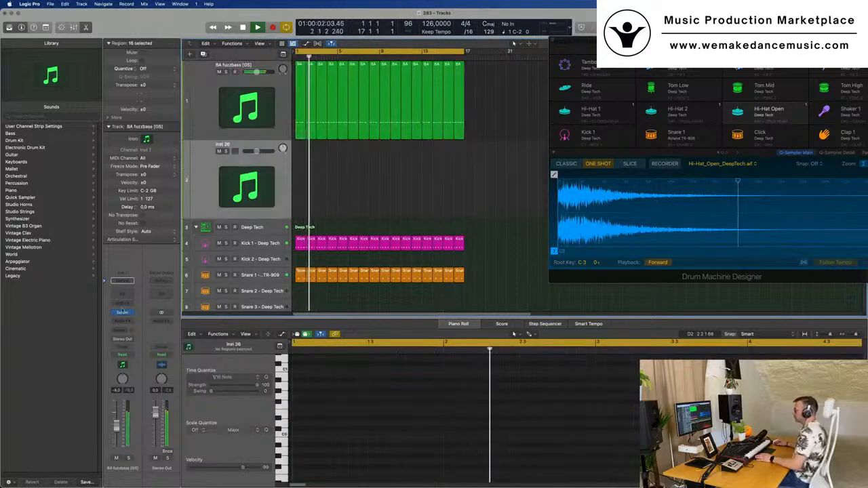
left_click(122, 312)
left_click_drag(442, 105, 353, 88)
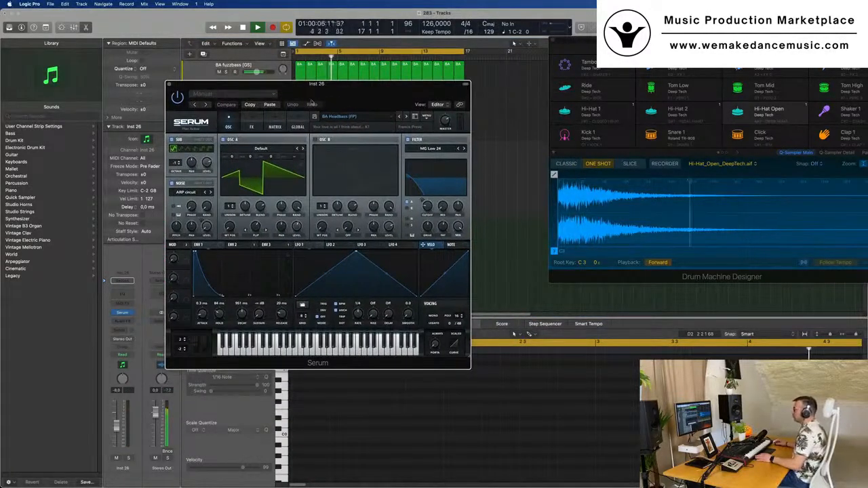
Step: Load the Progress preset from the Serum Pads category on the new track and move the Serum window off the track headers
left_click(351, 117)
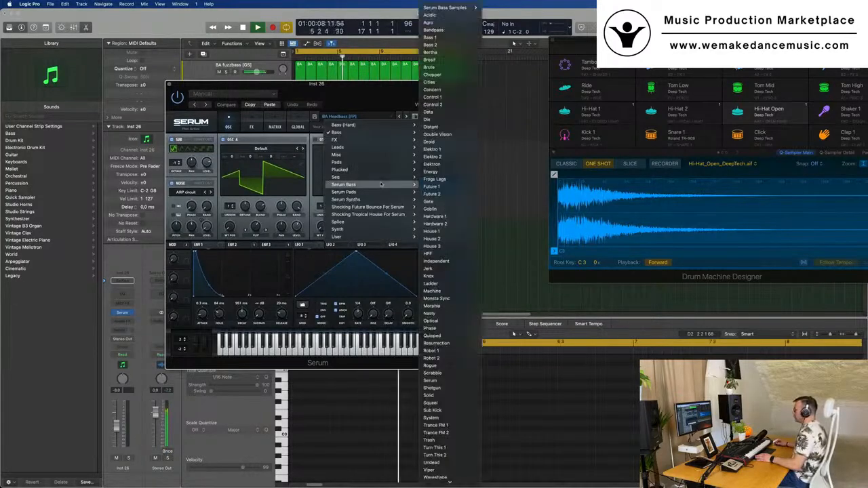
mouse_move(380, 191)
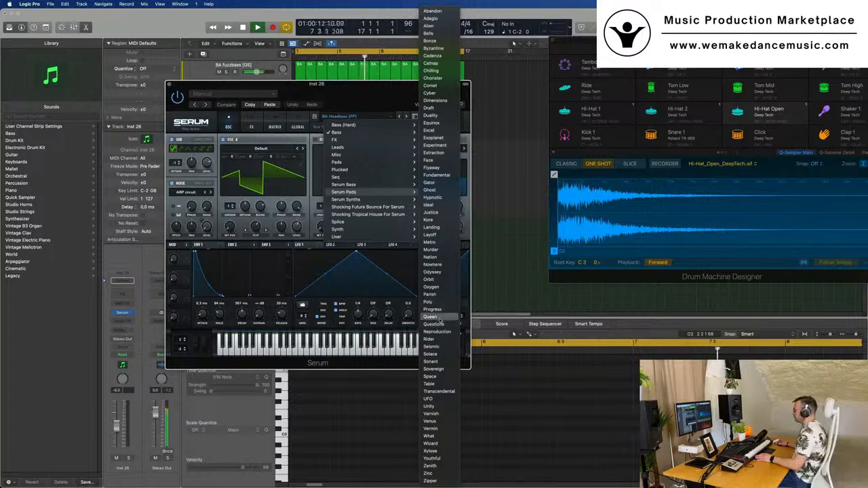
left_click(434, 310)
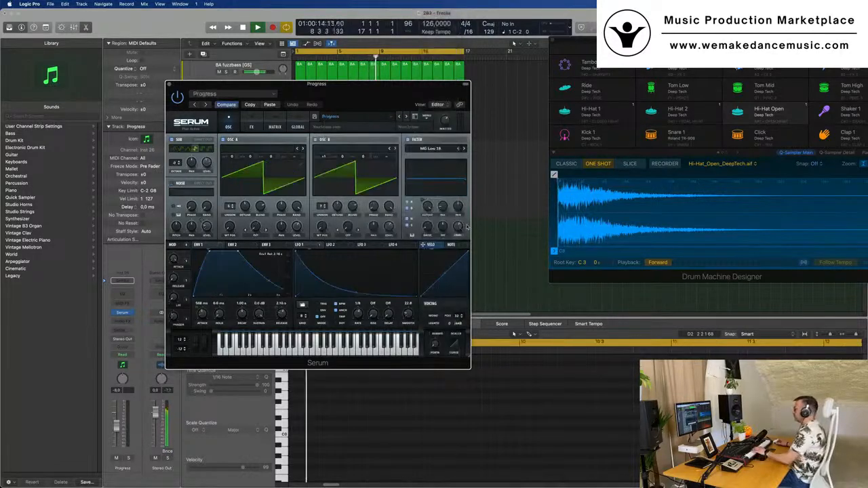
left_click_drag(365, 97, 501, 81)
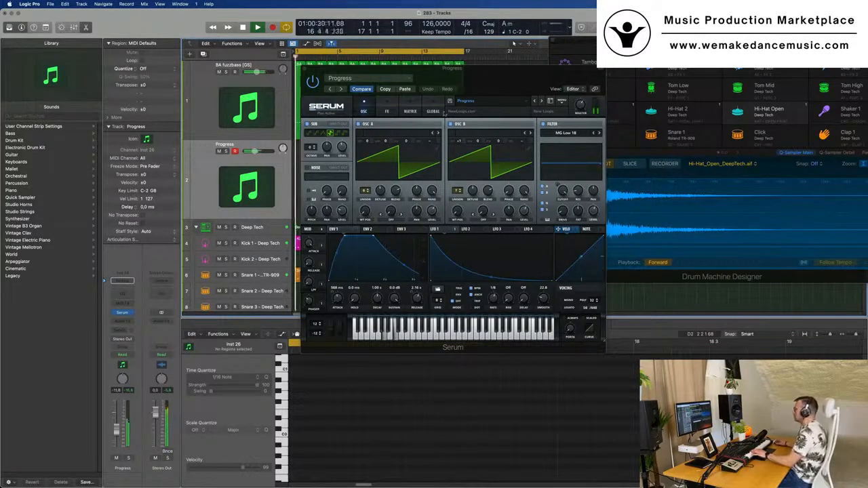
Step: Audition the Serum Pads presets following Progress on the new track: Queen, Questions and Reproduction
left_click(542, 101)
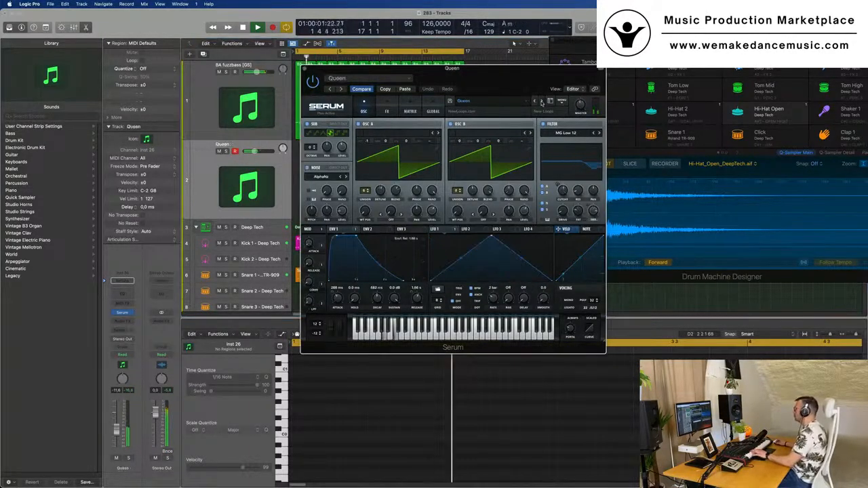
left_click(541, 100)
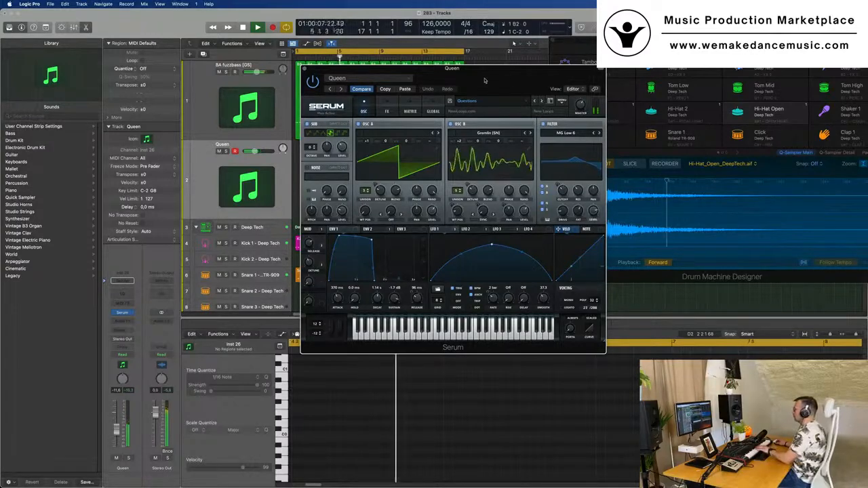
left_click_drag(518, 78, 418, 102)
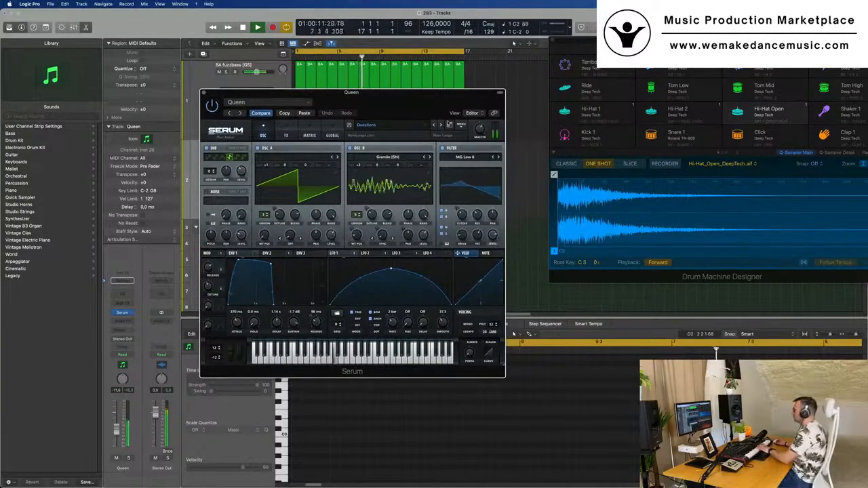
left_click(431, 126)
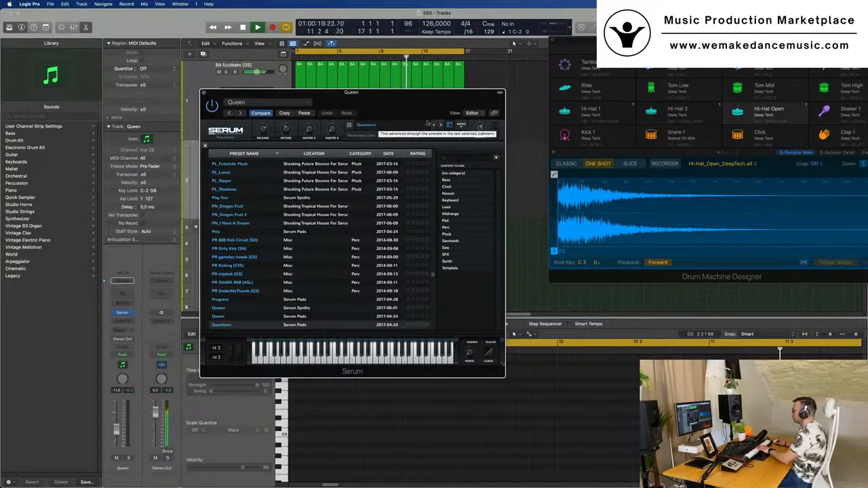
left_click(441, 126)
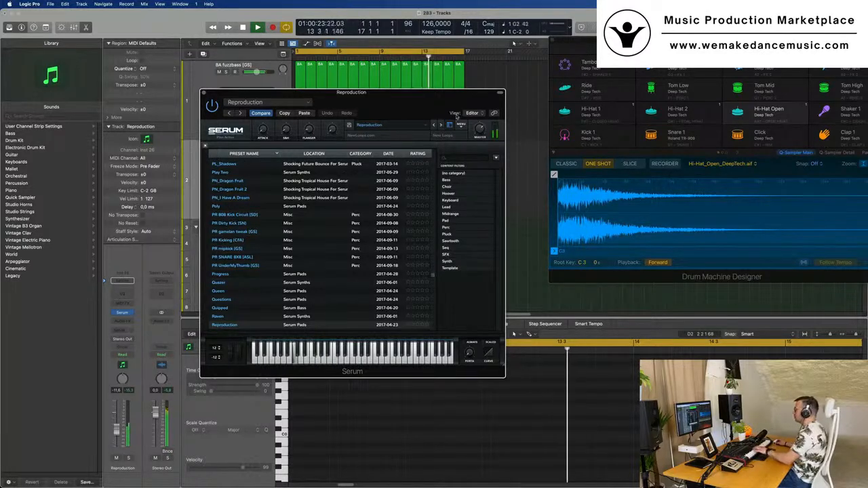
left_click(449, 126)
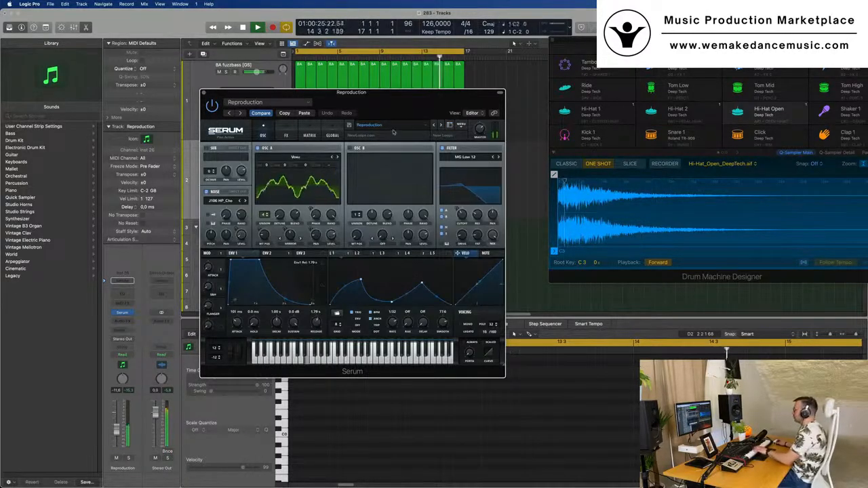
Step: Browse Serum's full preset list down to the pads and load PD ArticWind [CFA]
left_click(448, 126)
scroll(307, 202, "down", 10)
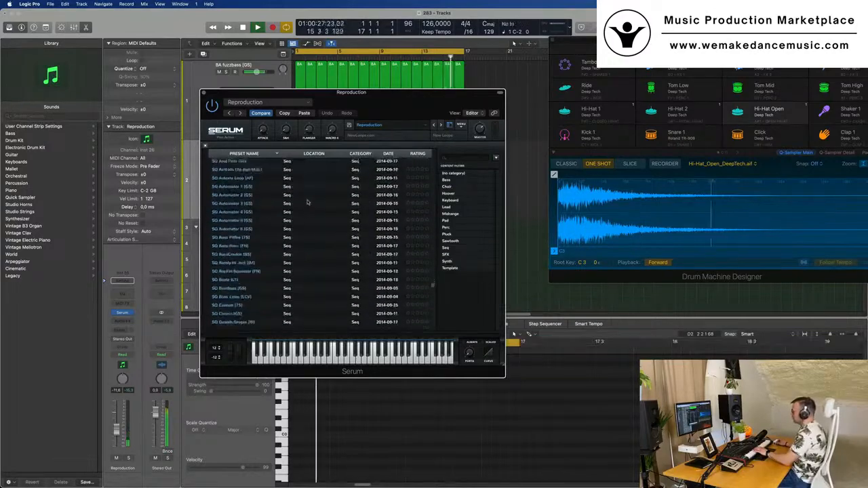
scroll(307, 202, "up", 10)
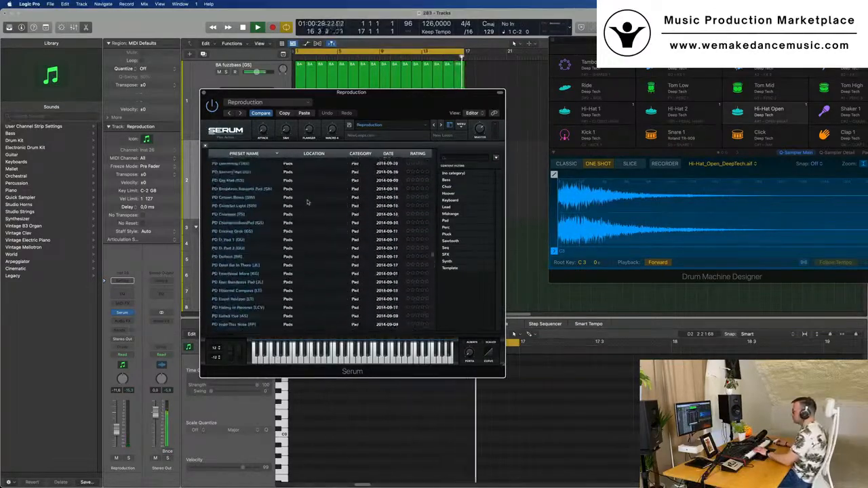
scroll(307, 202, "down", 6)
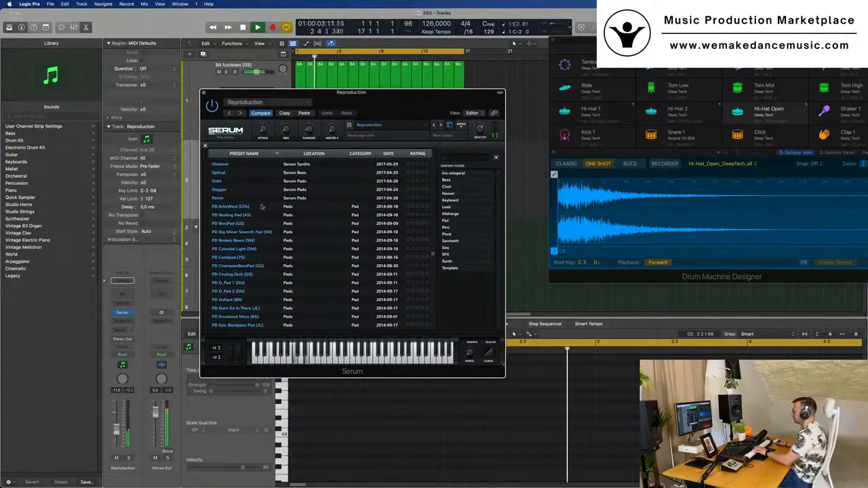
left_click(239, 207)
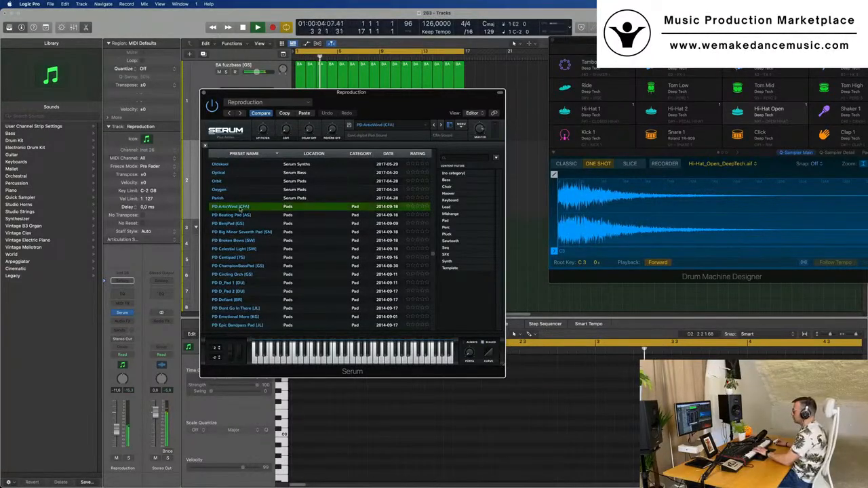
Step: Audition the pad presets PD BenjPad [GS], PD Big Minor Seventh Pad [SN], PD Broken Bows [SW] and PD Epic Bandpass Pad [JL]
left_click(242, 225)
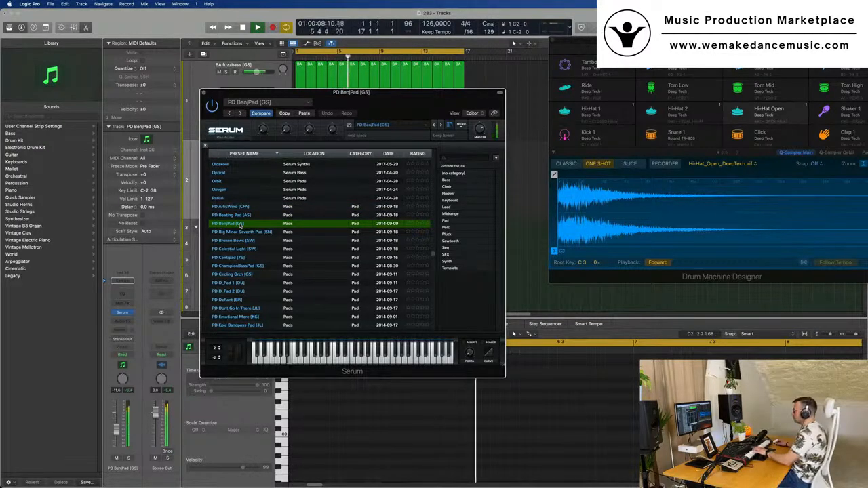
left_click(237, 232)
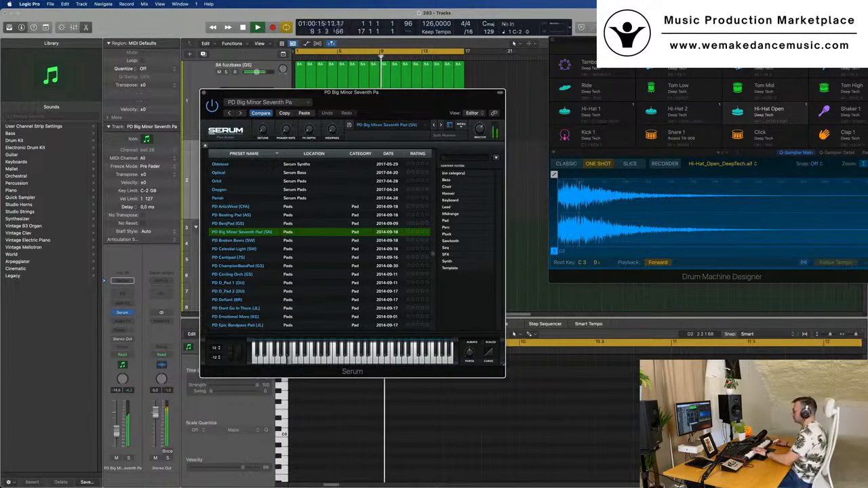
left_click(244, 241)
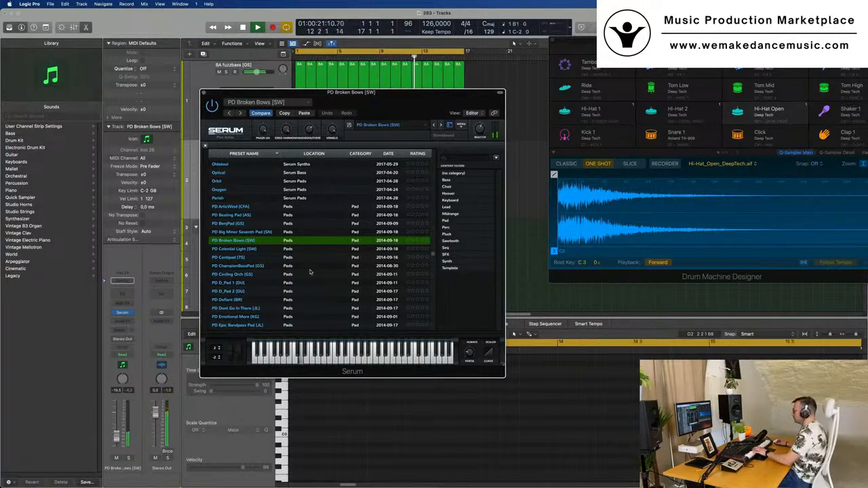
scroll(309, 272, "down", 3)
left_click(236, 272)
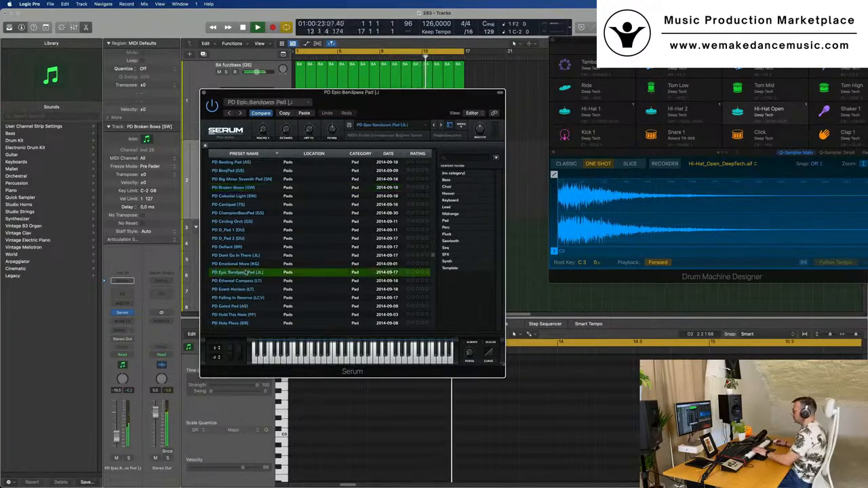
Step: Audition the pad presets PD Ethereal Compass [LT], PD Event Horizon [LT] and PD Horns of Fear [SD] over the loop
scroll(246, 272, "down", 3)
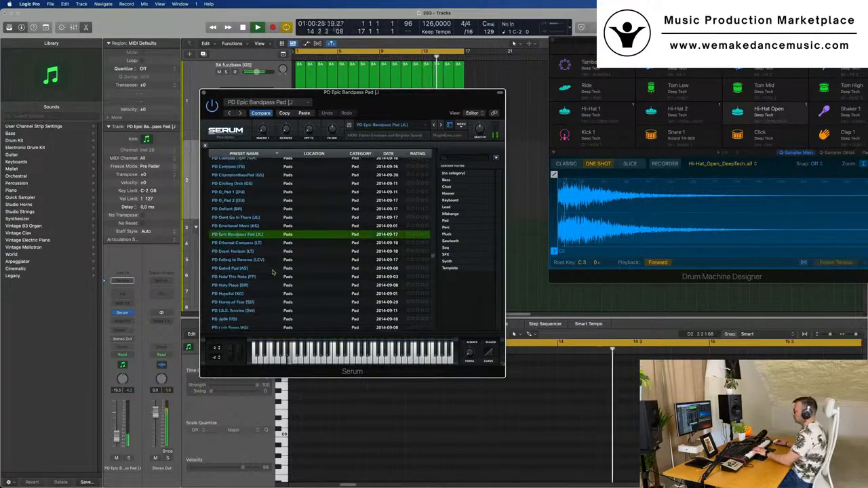
left_click(250, 235)
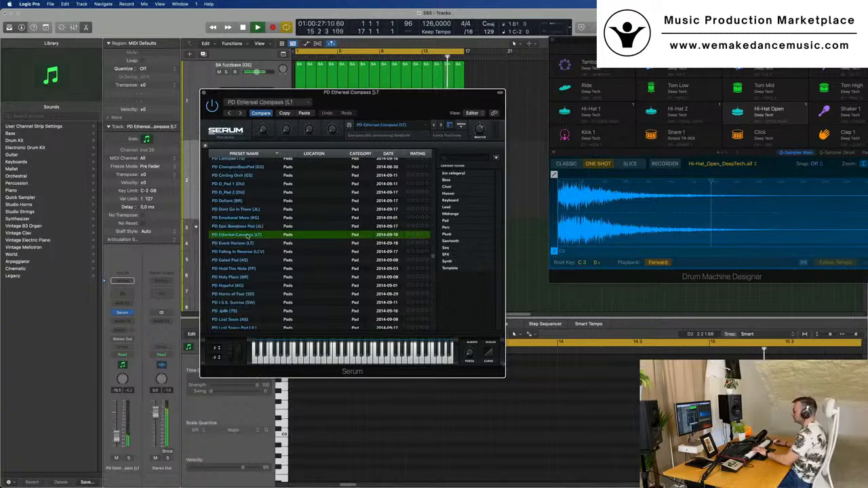
left_click(245, 243)
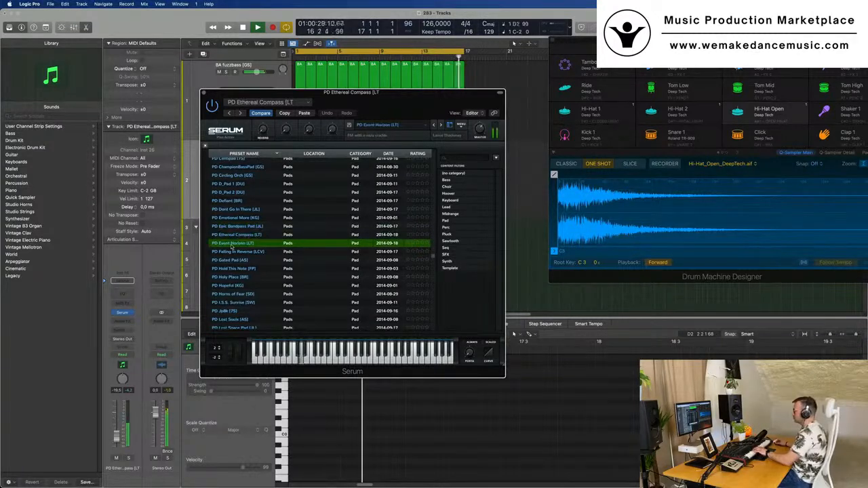
scroll(232, 247, "down", 3)
left_click(233, 253)
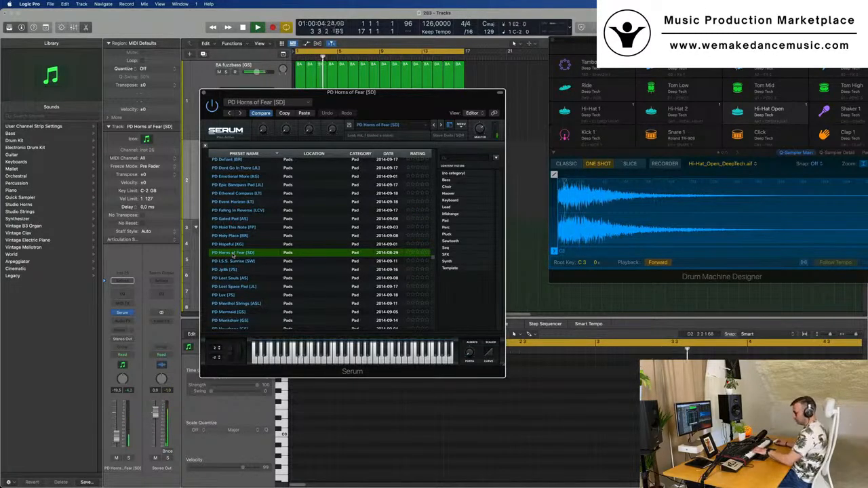
Step: Move the Serum window off the track headers and audition the PD I.S.S. Sunrise [SW] preset
key("space")
left_click_drag(392, 89, 601, 122)
key("space")
left_click(278, 171)
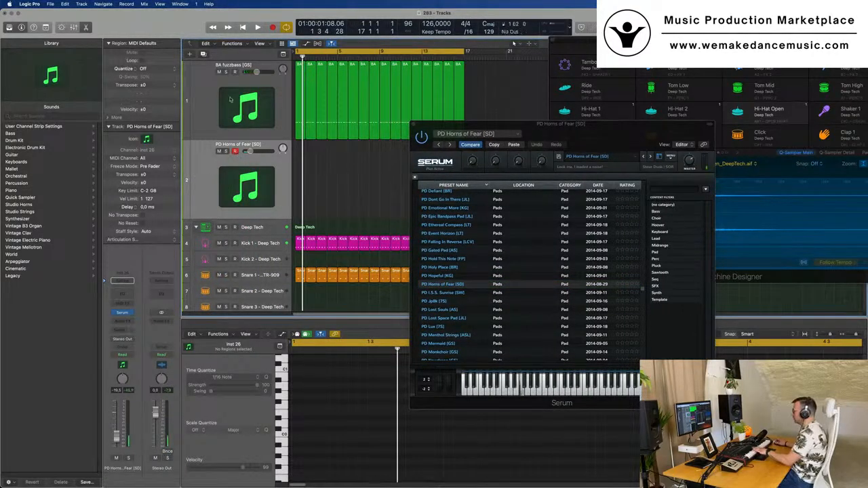
left_click(449, 295)
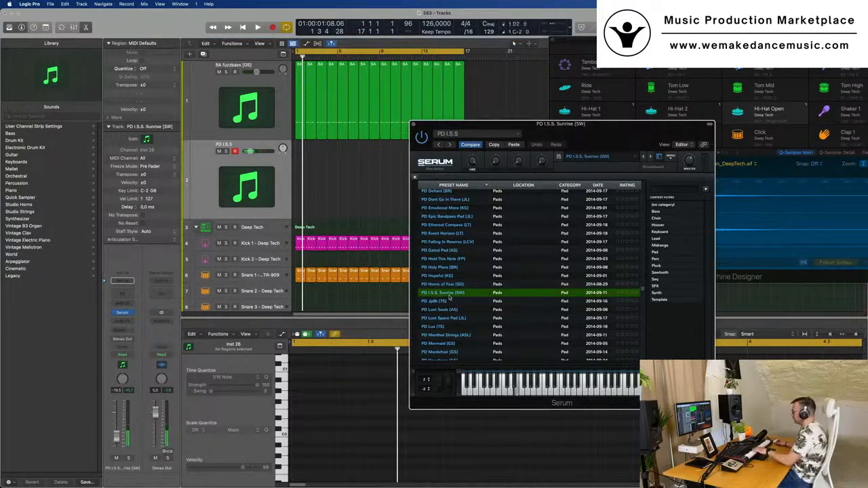
Step: Play the loop with the pad track muted while loading PD Whispering Voice [FN], and unmute the track to hear the preset
key("m")
key("space")
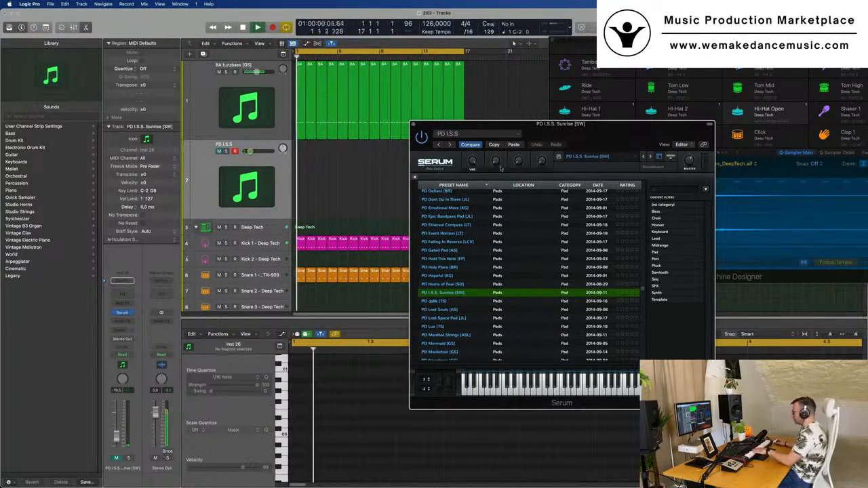
left_click_drag(580, 133, 520, 108)
scroll(456, 239, "down", 5)
scroll(456, 236, "down", 5)
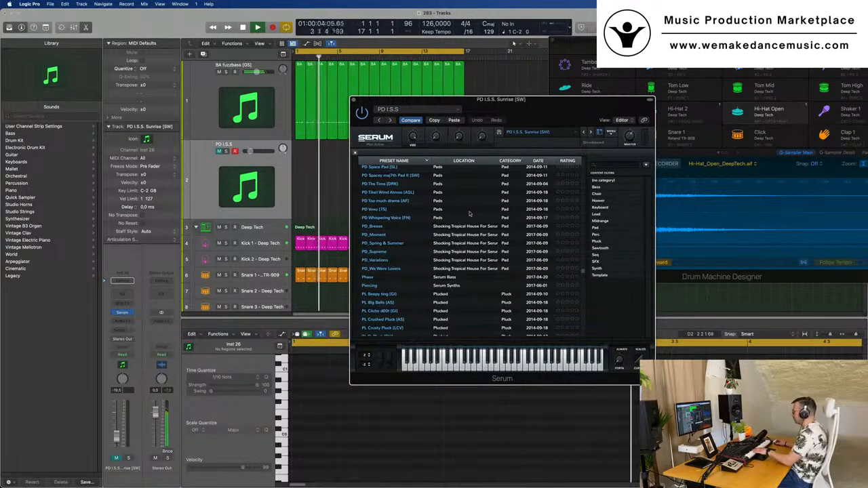
left_click(398, 218)
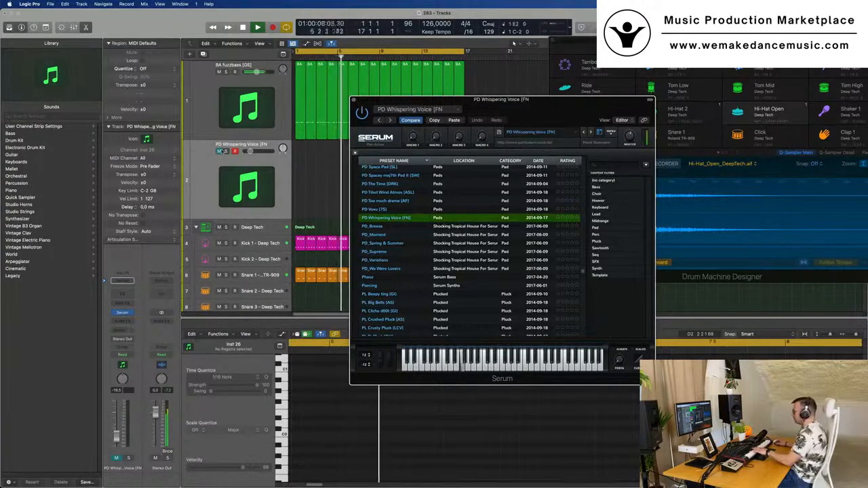
left_click(212, 164)
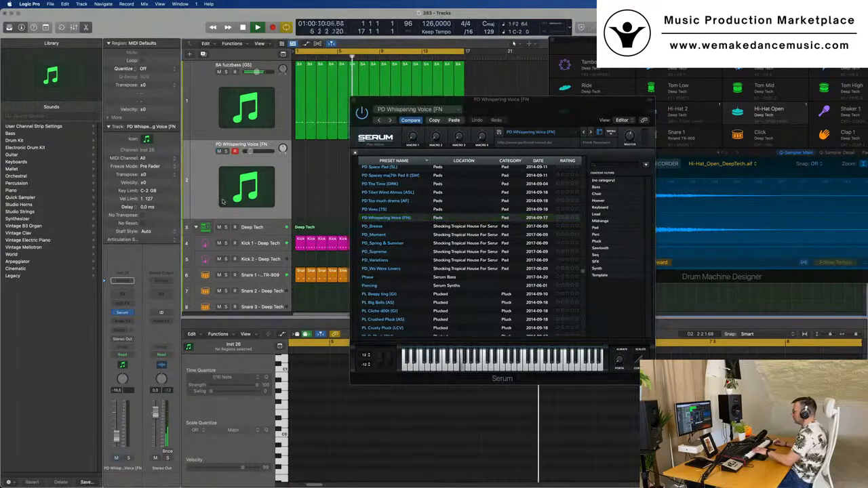
key("Return")
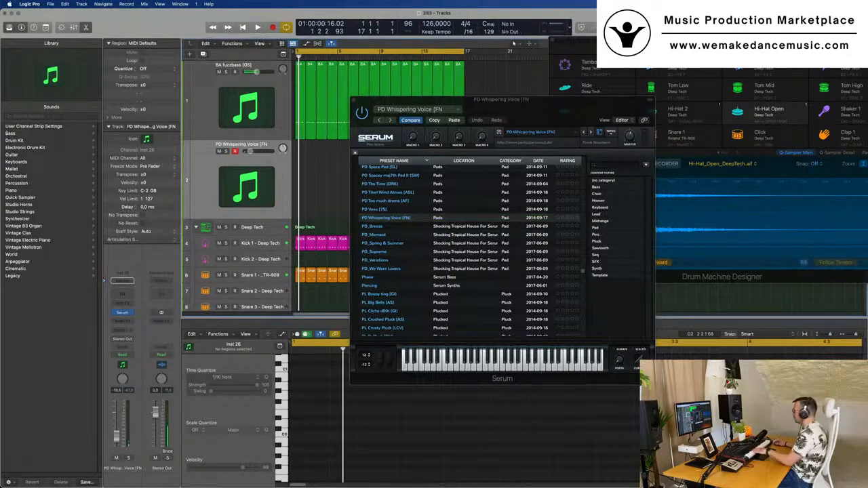
Step: Bring up the Performance Meter, and load the PD_Supreme preset on the pad track to try it over the playing loop
double_click(556, 25)
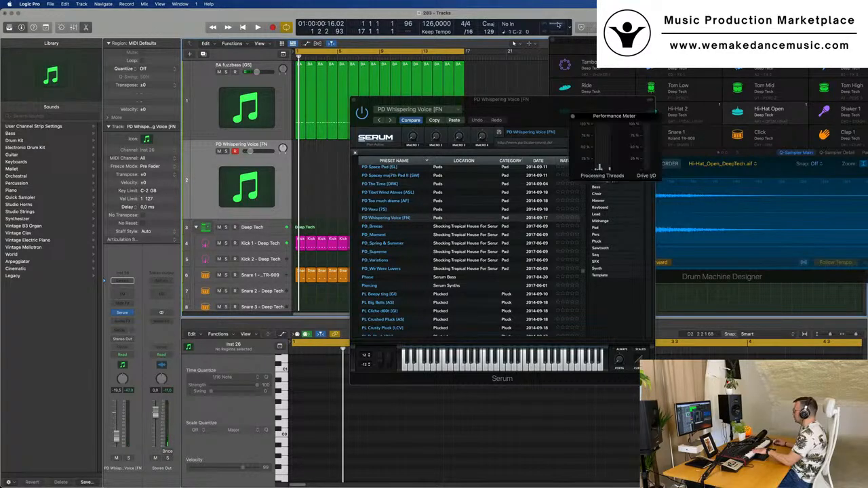
left_click_drag(536, 106, 472, 136)
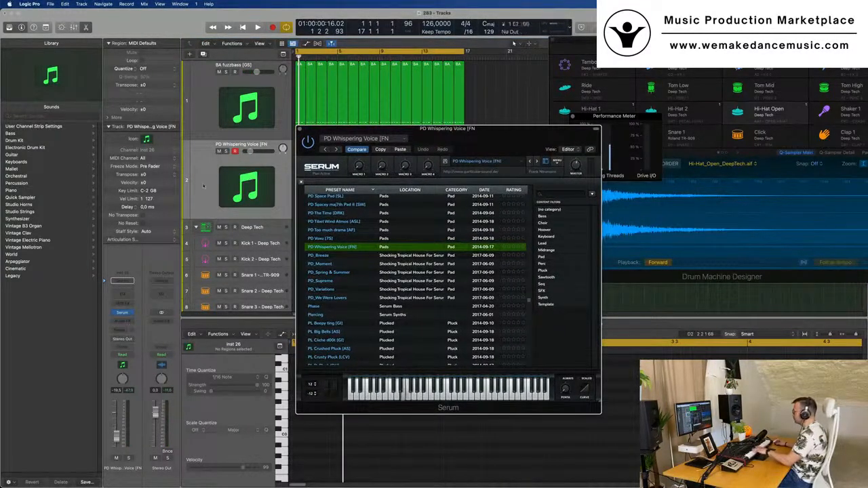
left_click(383, 281)
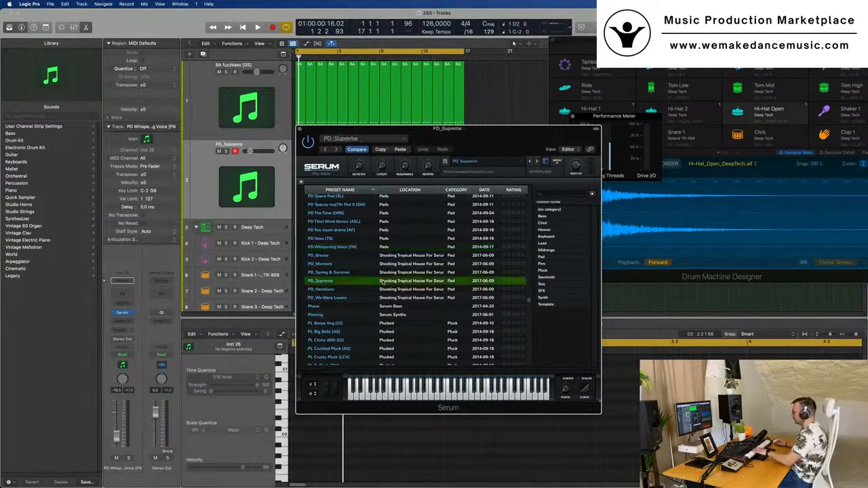
key("space")
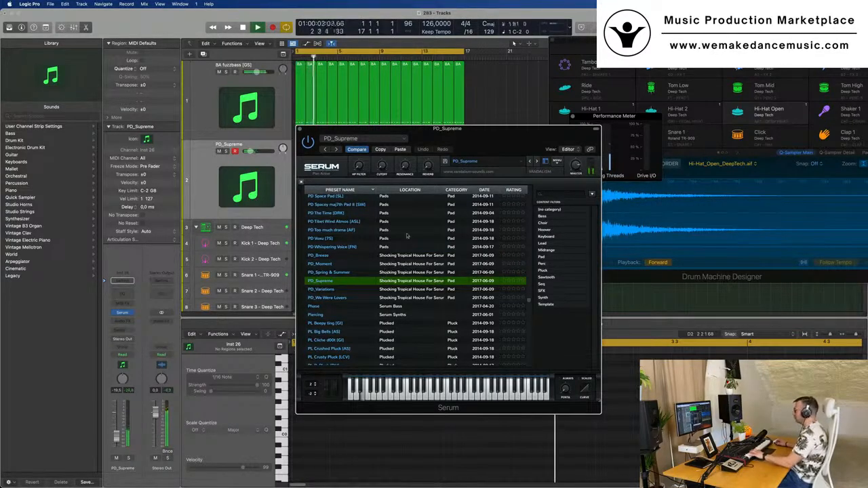
left_click_drag(439, 130, 622, 137)
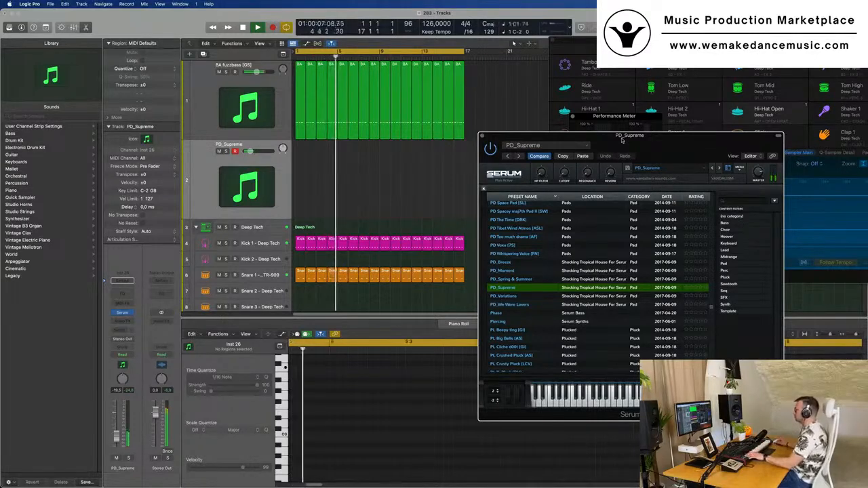
left_click_drag(622, 140, 543, 135)
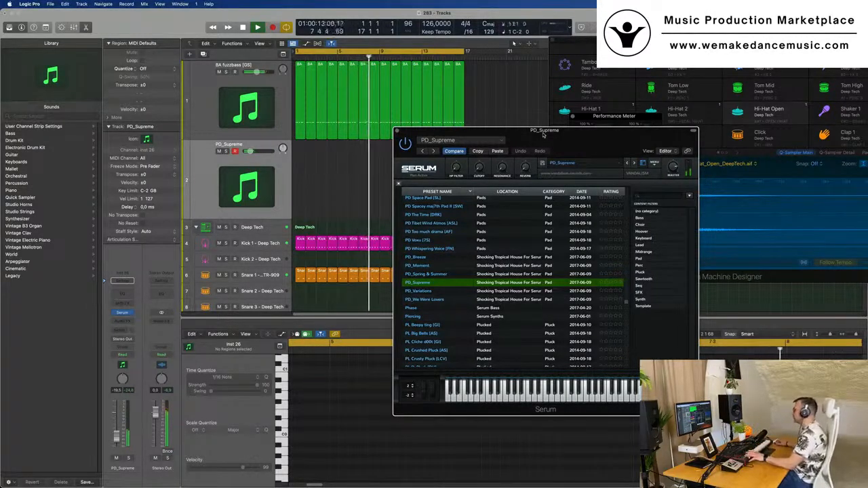
Step: Record a four-bar pad part with PD_Supreme on the second Serum track from bar 1
left_click_drag(600, 133, 550, 116)
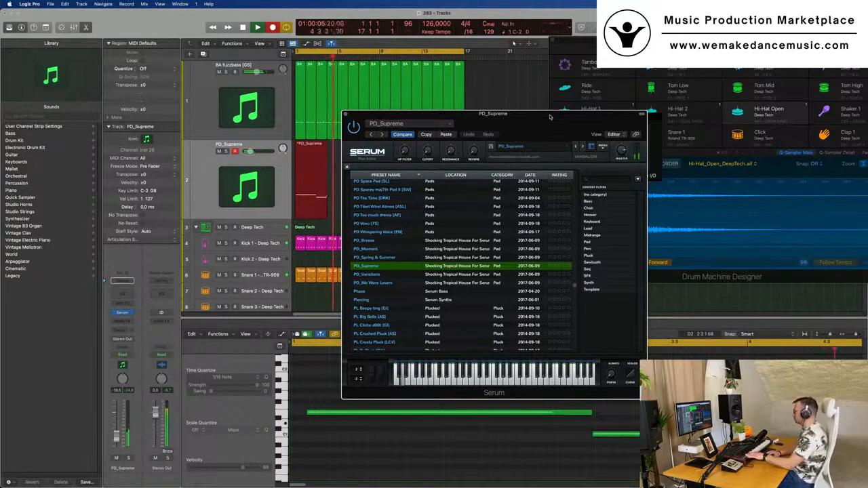
key("space")
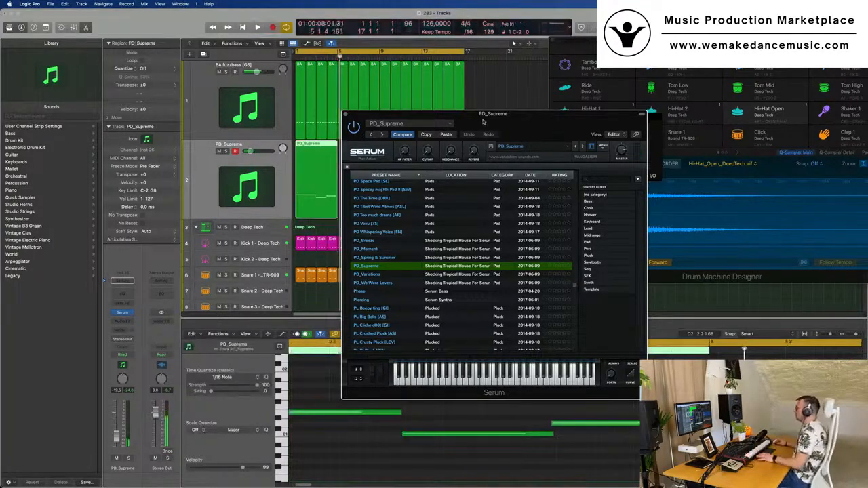
Step: Adjust the three recorded pad notes in the piano roll to run end to end from bar 1, changing at bars 3 and 4
left_click_drag(483, 120, 683, 65)
left_click(462, 393)
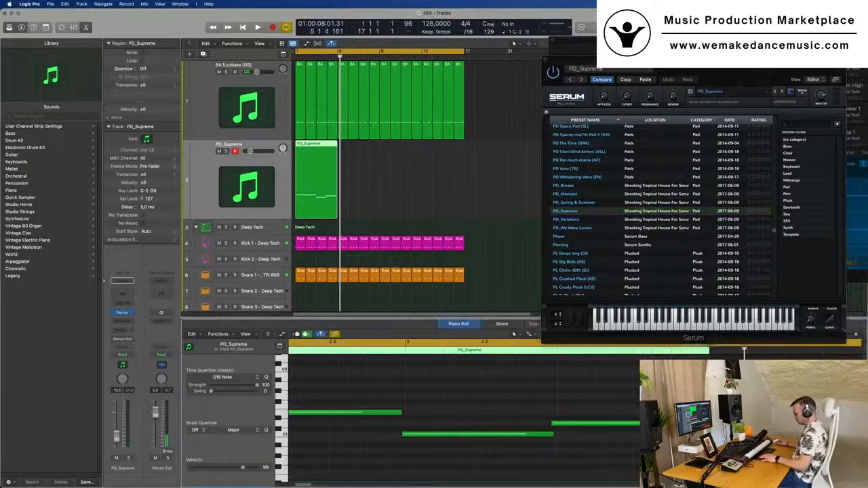
key("super+a")
scroll(467, 389, "left", 3)
scroll(467, 387, "down", 3)
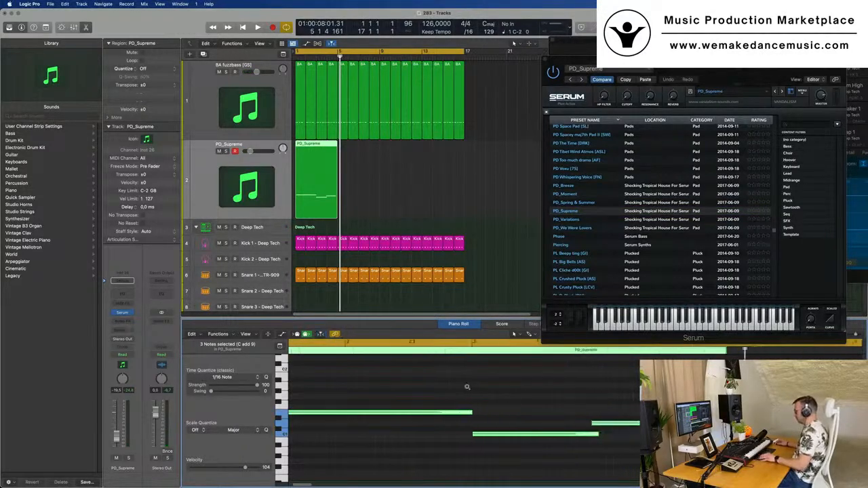
key("space")
left_click(399, 395)
left_click_drag(402, 413, 391, 415)
left_click_drag(477, 413, 486, 412)
left_click_drag(625, 425, 631, 427)
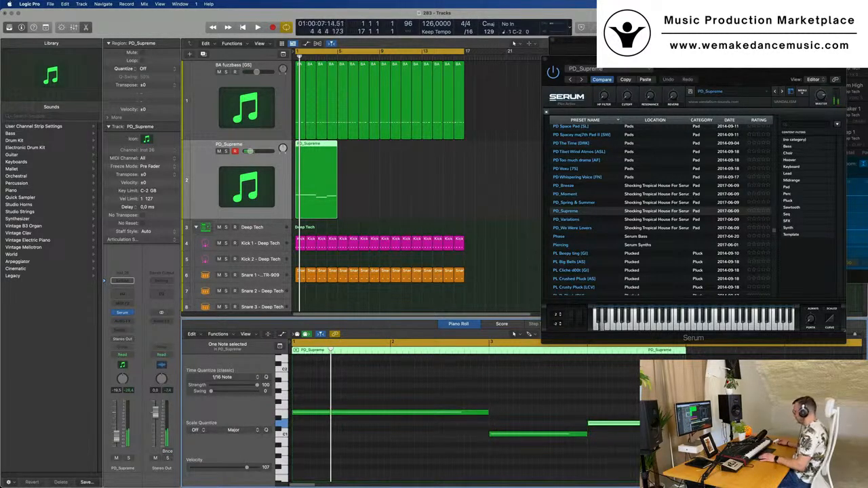
Step: Repeat the four-bar PD_Supreme region three times to fill the 16-bar loop
key("space")
left_click_drag(416, 184, 310, 195)
key("super+r")
key("super+r")
key("super+r")
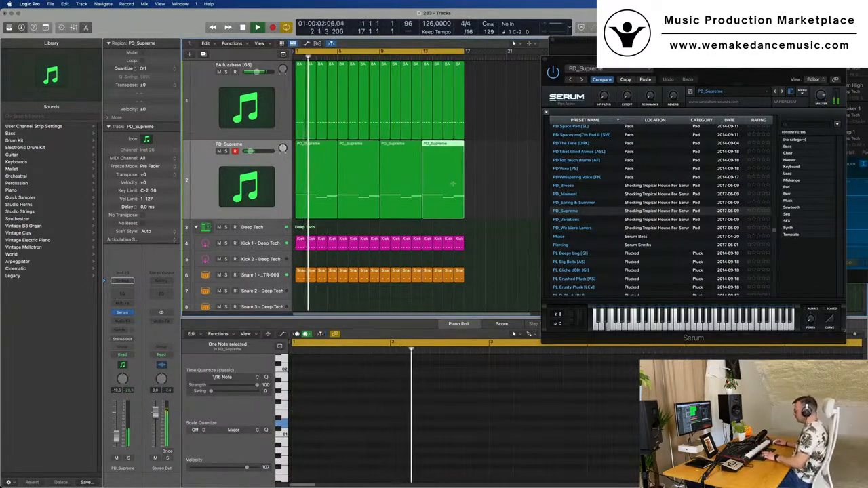
left_click(496, 186)
Step: Show Serum's oscillator view in place of the preset list and try the MG Low 18 filter's cutoff
left_click_drag(663, 75, 455, 124)
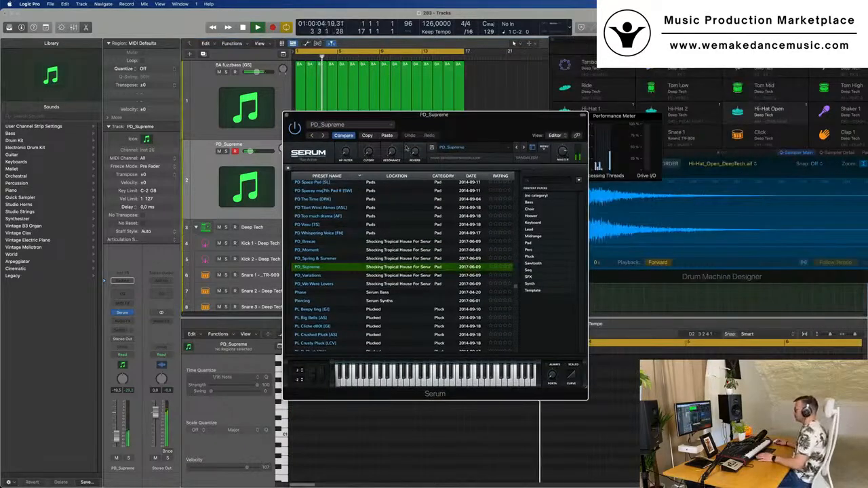
left_click(532, 147)
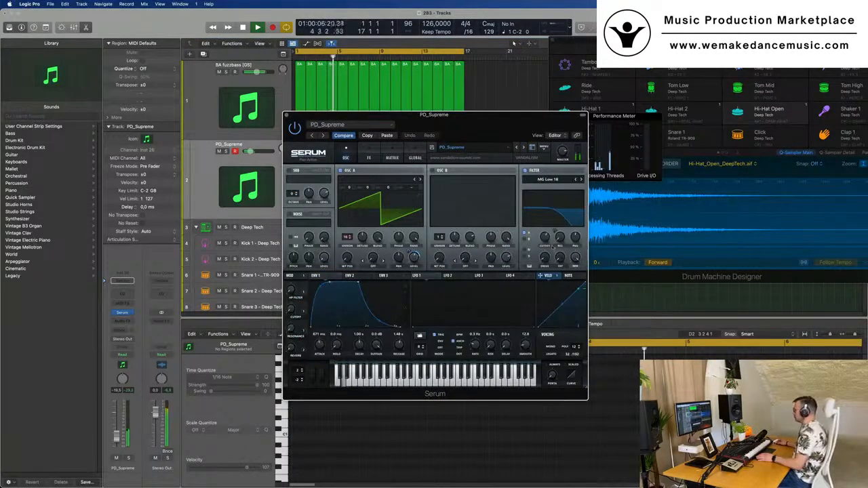
mouse_move(545, 231)
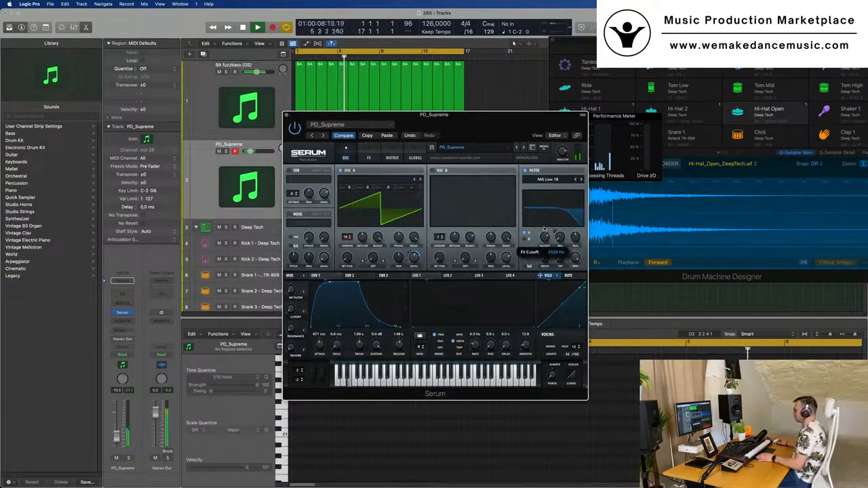
left_click_drag(476, 119, 593, 105)
mouse_move(663, 230)
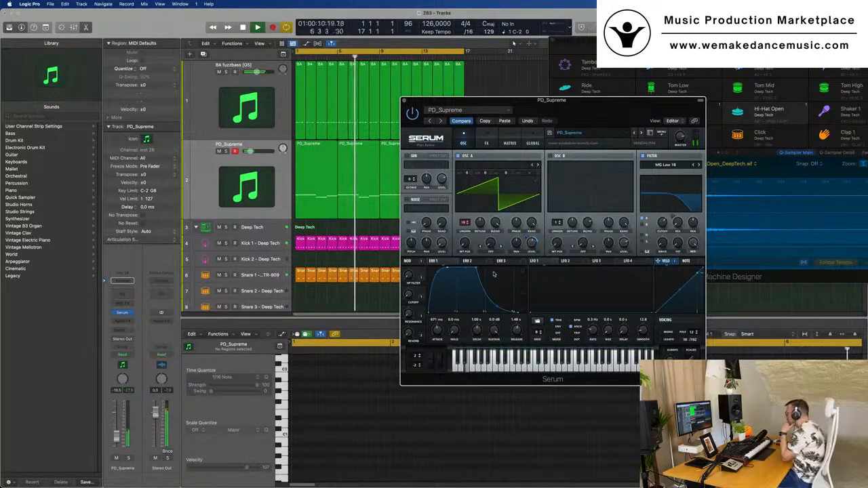
Step: Examine Envelopes 2, 3 and 1 of the PD_Supreme pad sound
left_click(467, 261)
left_click(502, 262)
left_click(439, 261)
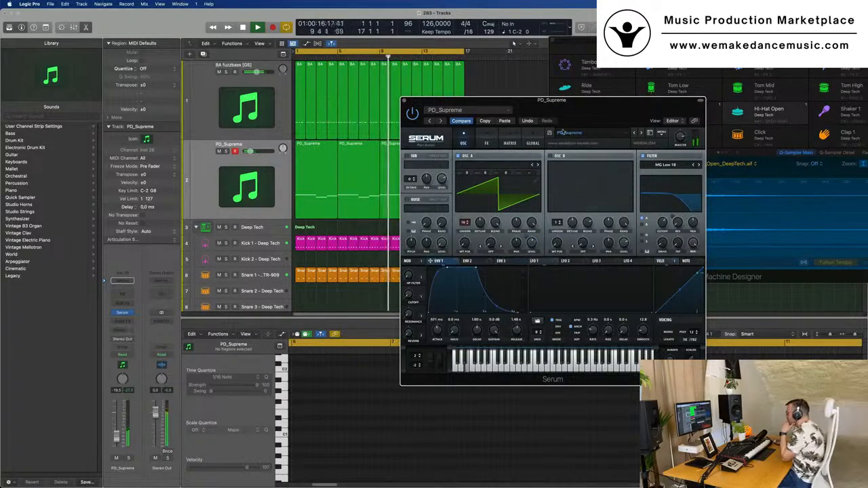
Step: Enable Serum's oscillator B on the PD_Supreme pad and load the analog 4088 wavetable into it
left_click(555, 156)
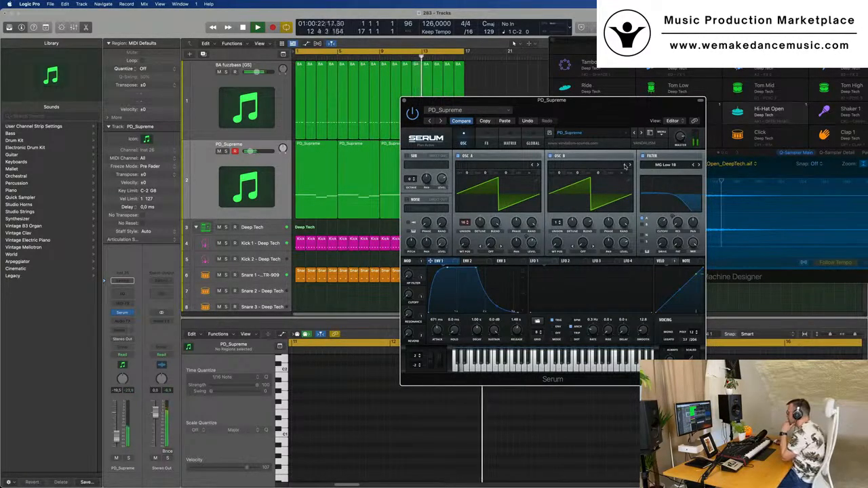
left_click(625, 165)
left_click(625, 165)
left_click(625, 165)
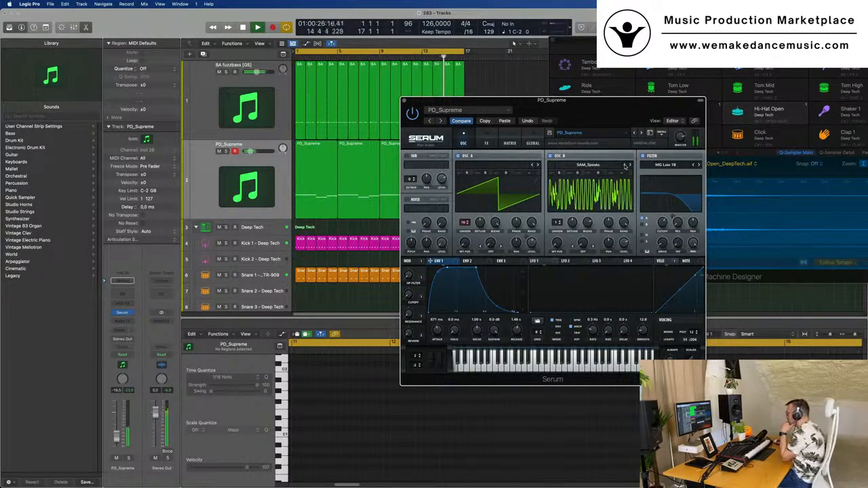
left_click(625, 165)
left_click(587, 168)
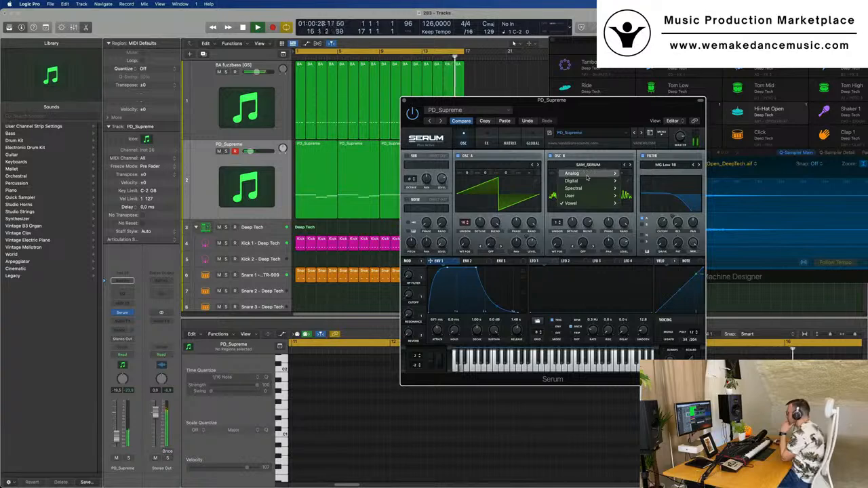
mouse_move(587, 176)
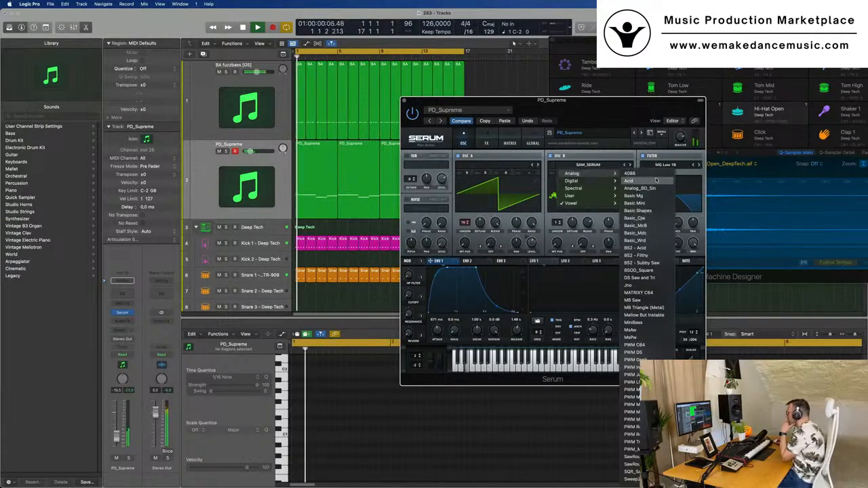
left_click(629, 180)
left_click_drag(611, 109, 587, 127)
left_click(605, 184)
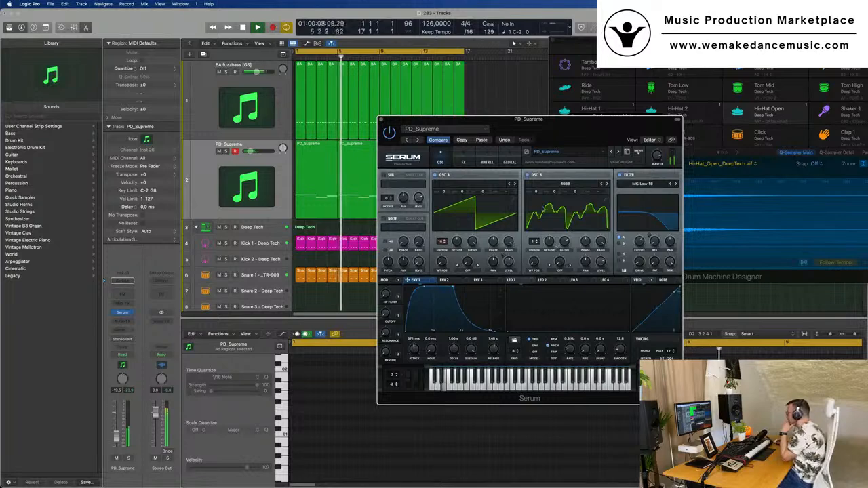
Step: Adjust oscillator B's random phase and wavetable position to blend it into the PD_Supreme pad sound
left_click_drag(564, 241, 573, 219)
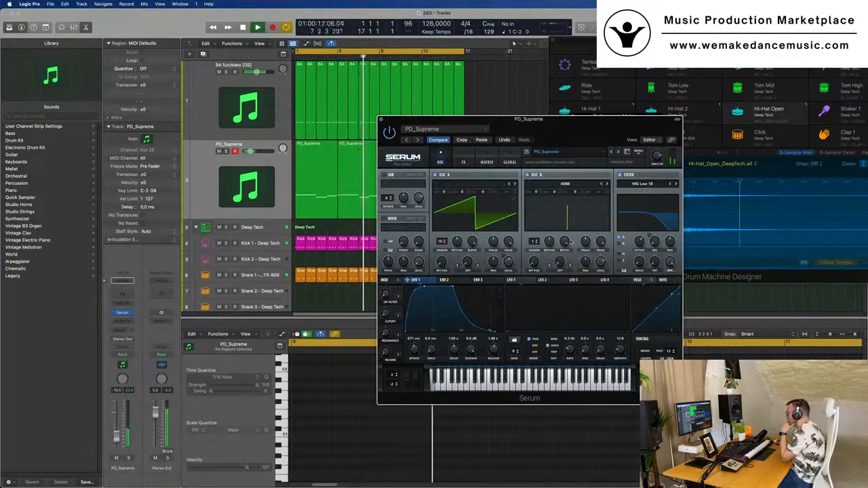
mouse_move(587, 241)
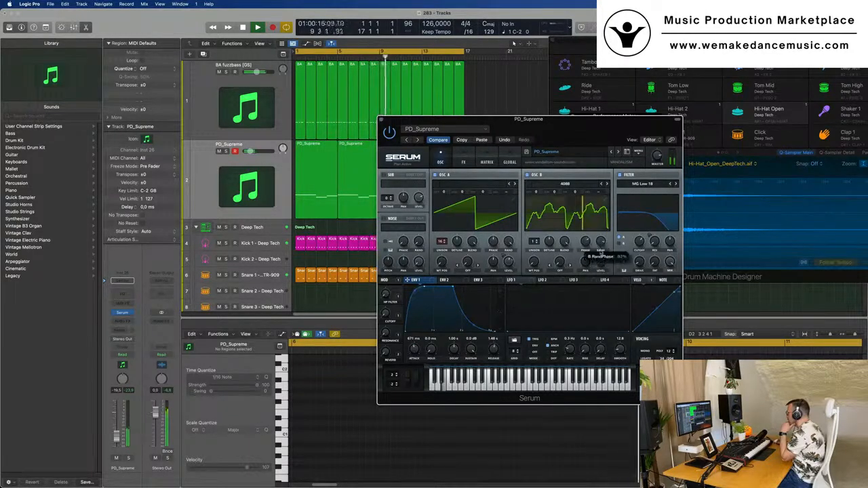
mouse_move(534, 259)
left_click_drag(536, 248, 537, 249)
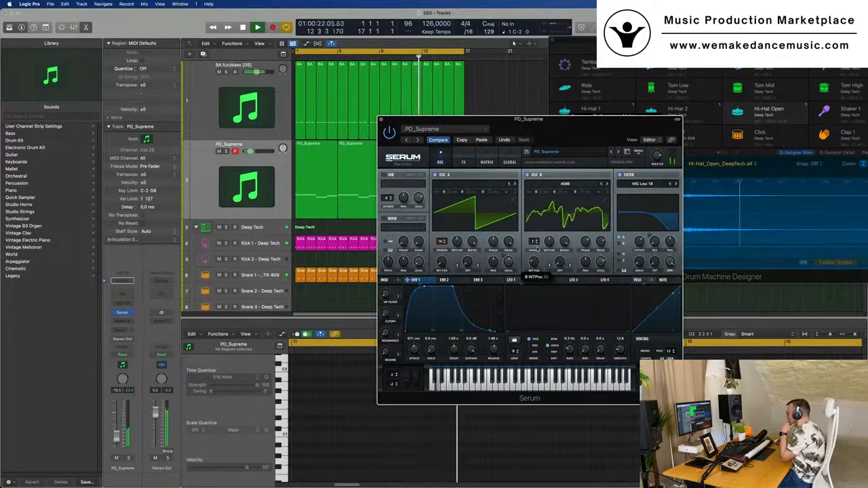
mouse_move(559, 259)
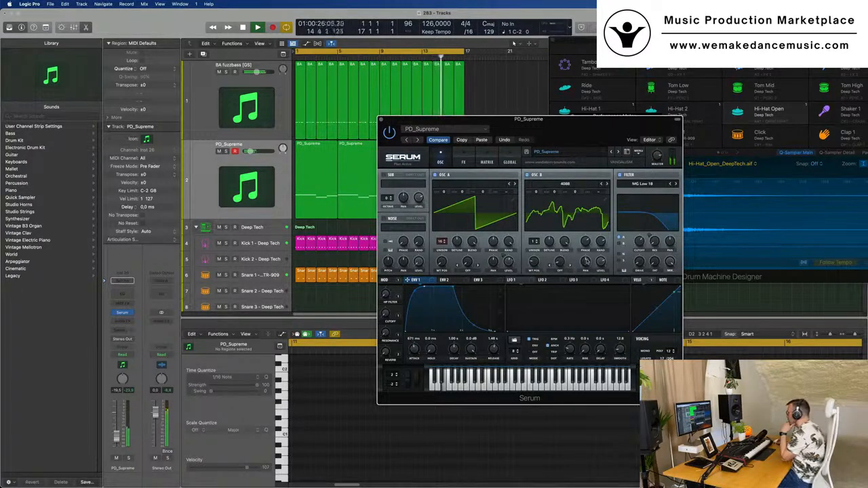
mouse_move(587, 260)
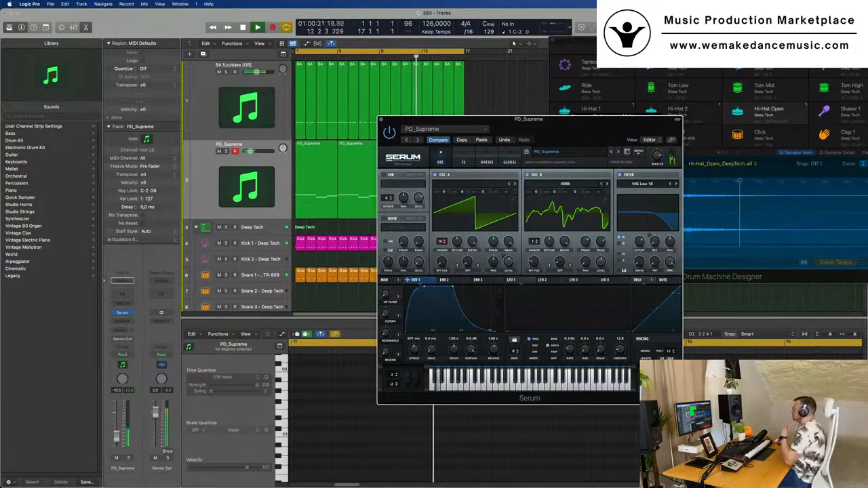
Step: Close the Serum window and duplicate the PD_Supreme track with its settings onto an empty track below
left_click_drag(550, 123, 531, 127)
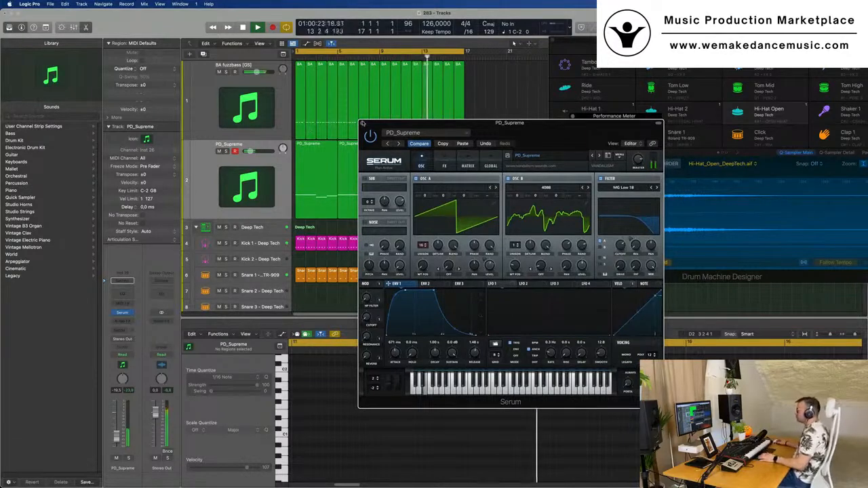
left_click(363, 124)
left_click(203, 168)
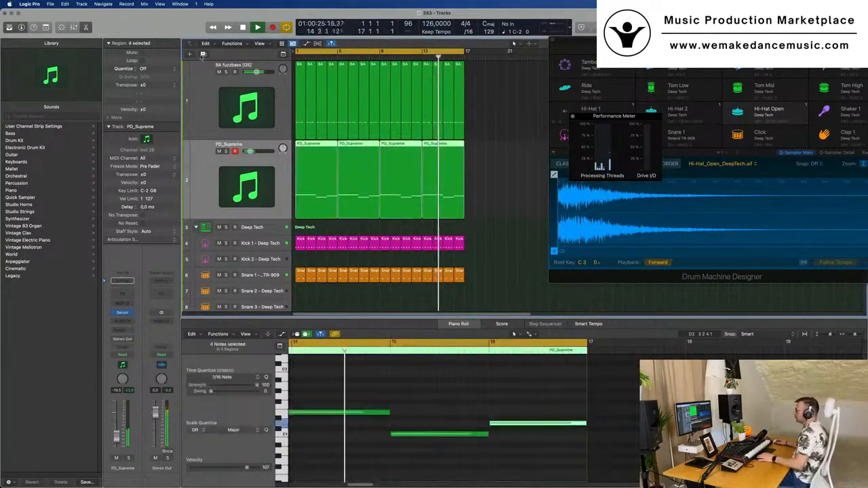
left_click(203, 54)
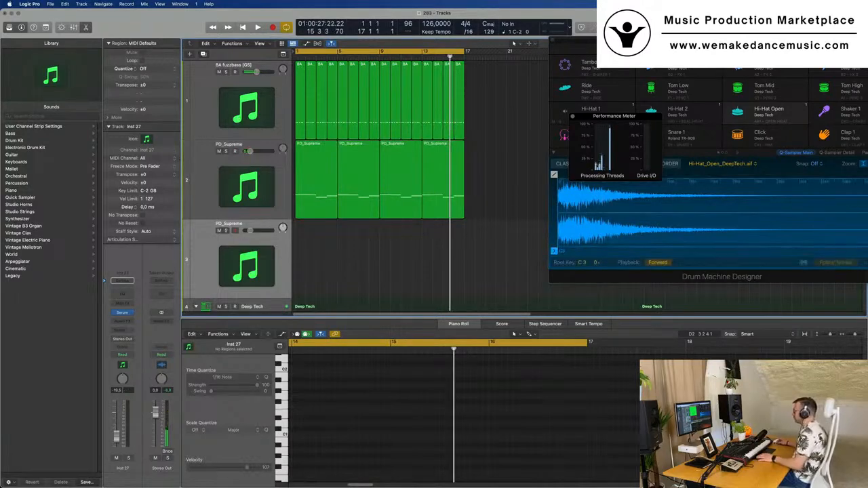
key("Return")
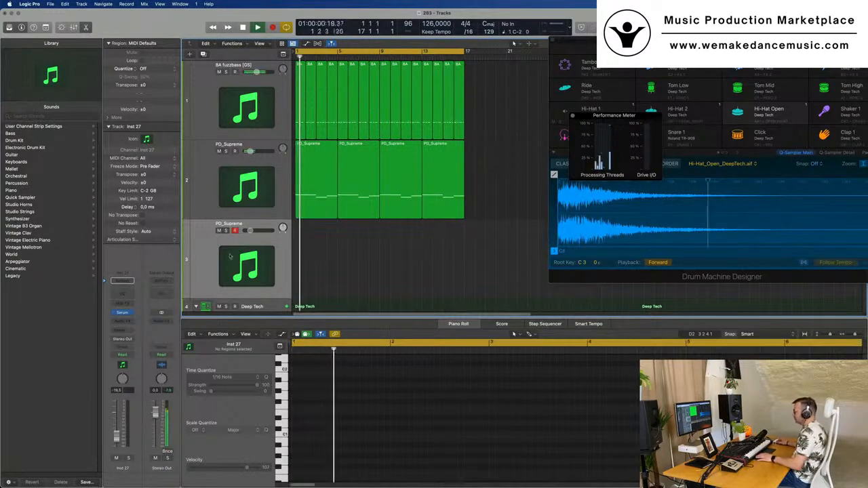
Step: Load the lead preset LD 8bitcycle [AF] into Serum on the duplicated track
left_click(122, 313)
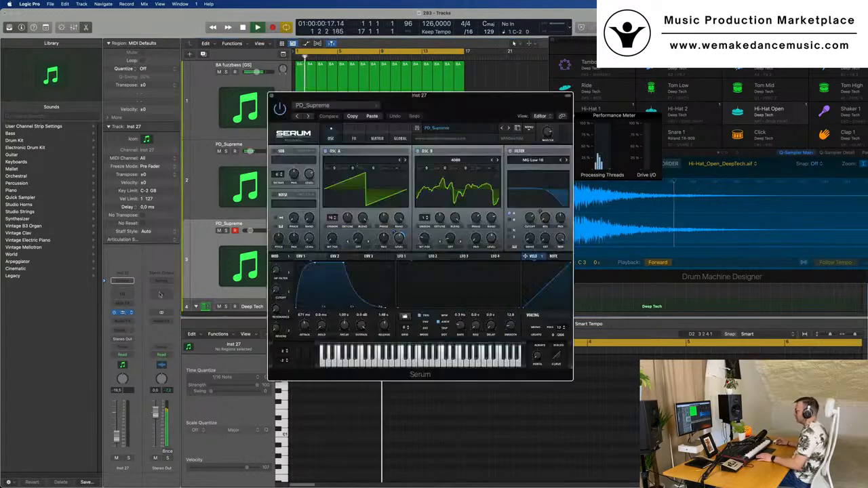
left_click_drag(478, 99, 423, 83)
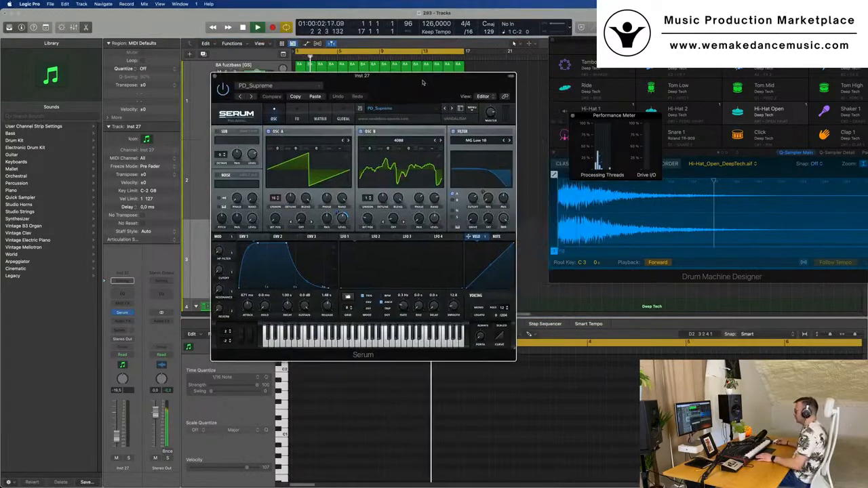
left_click(306, 86)
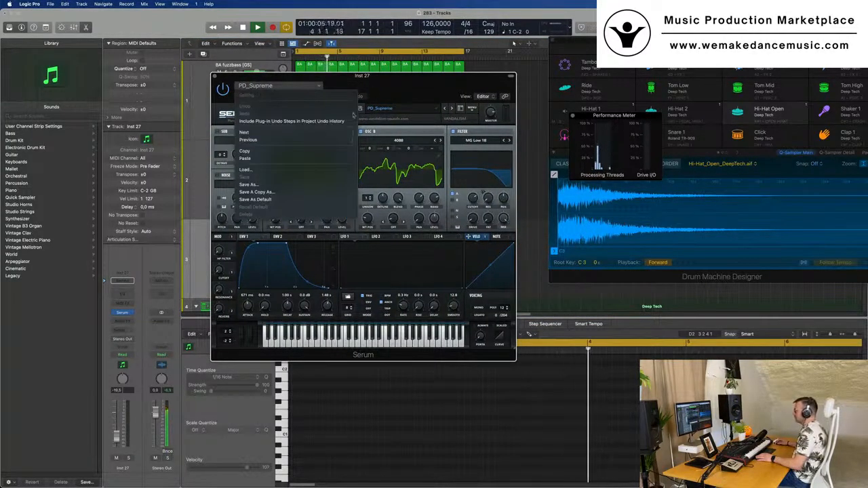
left_click(426, 94)
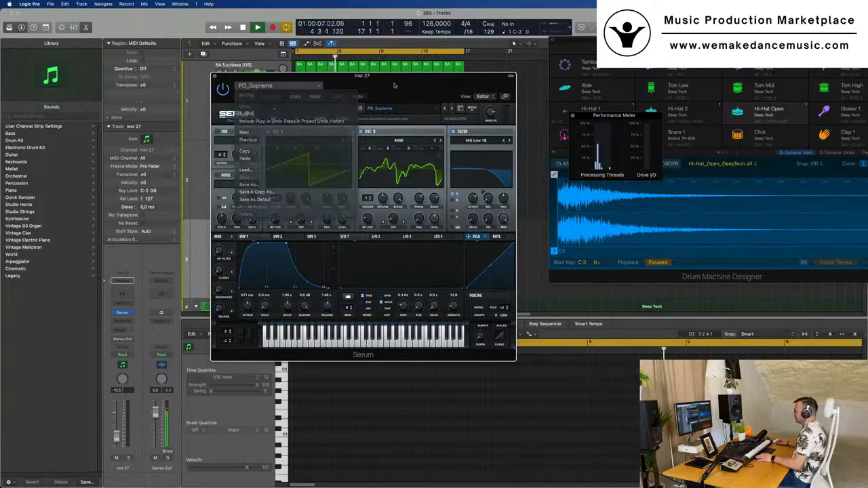
left_click(424, 108)
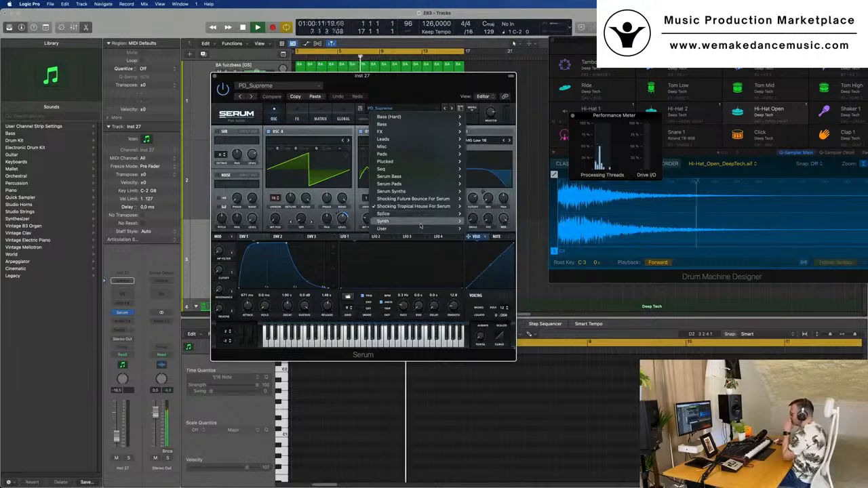
mouse_move(420, 225)
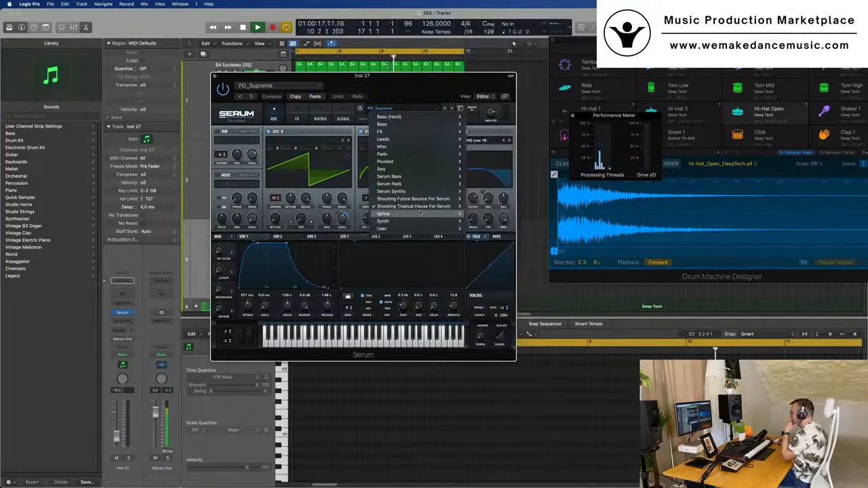
mouse_move(425, 168)
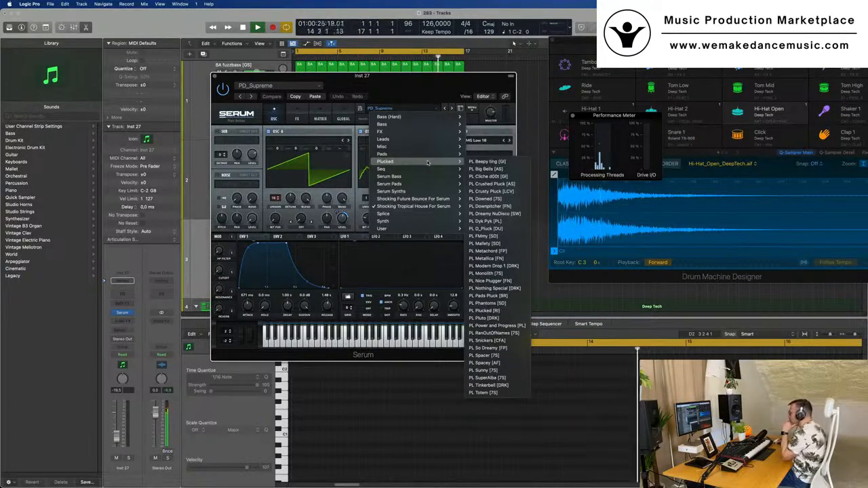
mouse_move(429, 139)
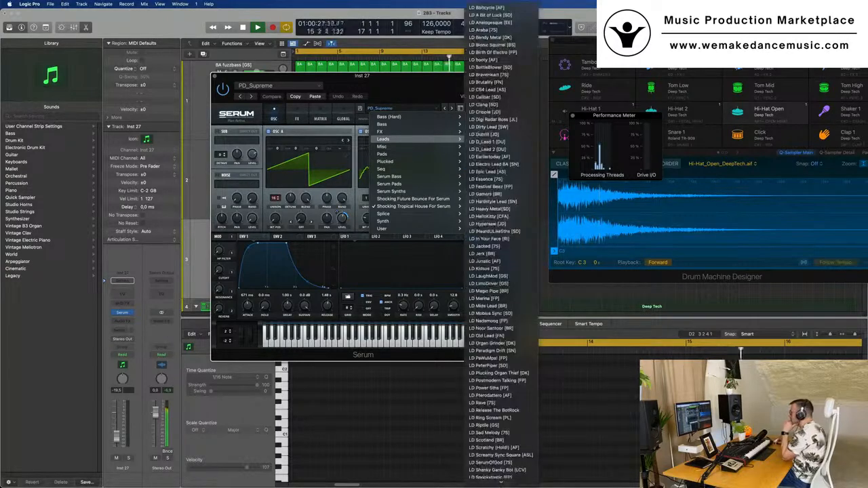
left_click(508, 8)
left_click_drag(400, 86, 523, 69)
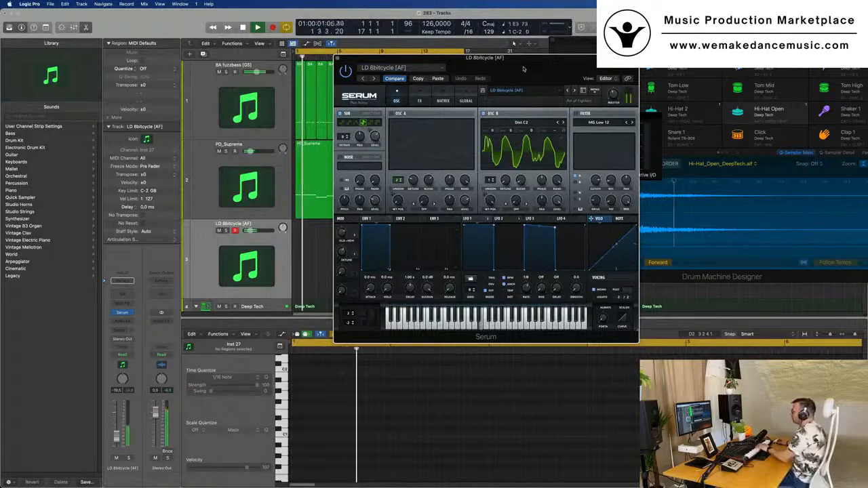
left_click_drag(523, 69, 538, 64)
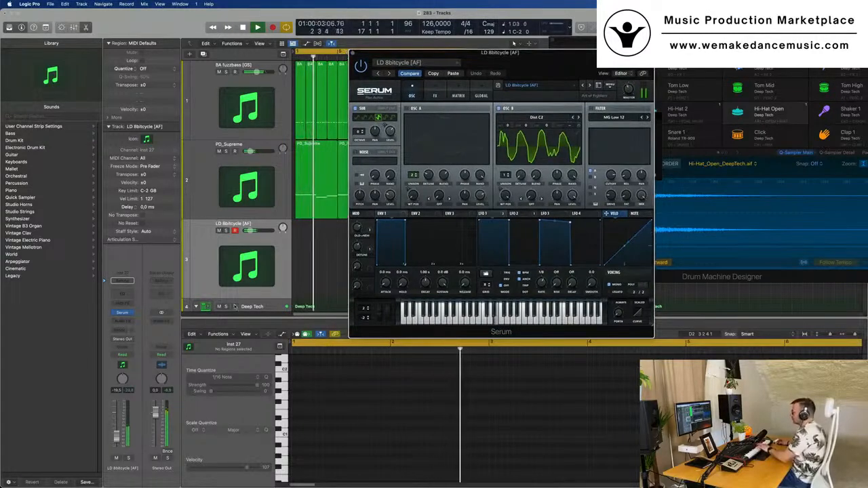
Step: Send the LD 8bitcycle track to Bus 5 and insert a stereo SilverVerb on Aux 5
left_click(122, 330)
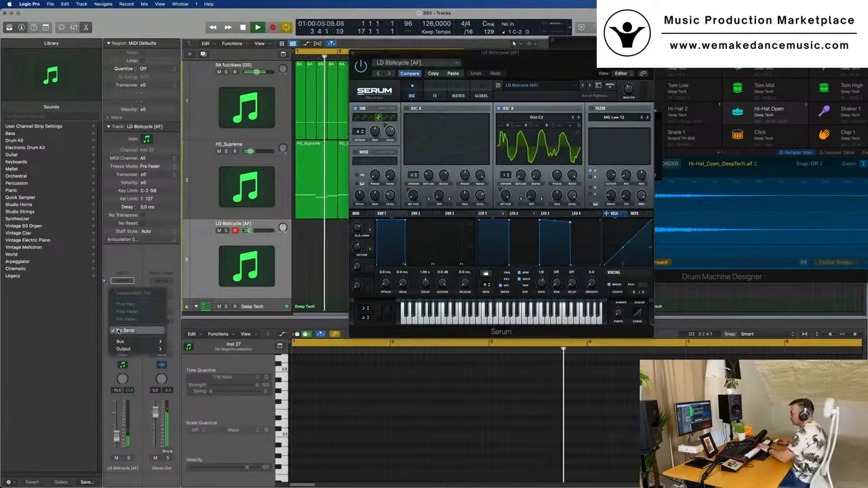
mouse_move(123, 341)
left_click(203, 237)
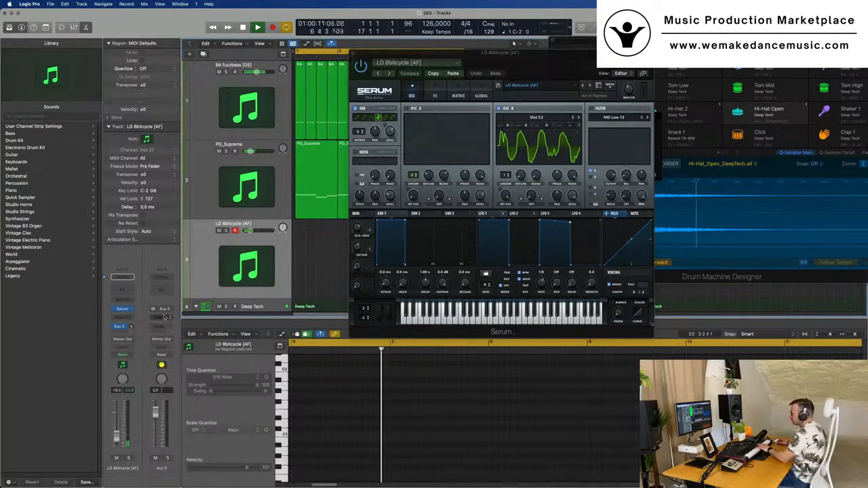
left_click(165, 317)
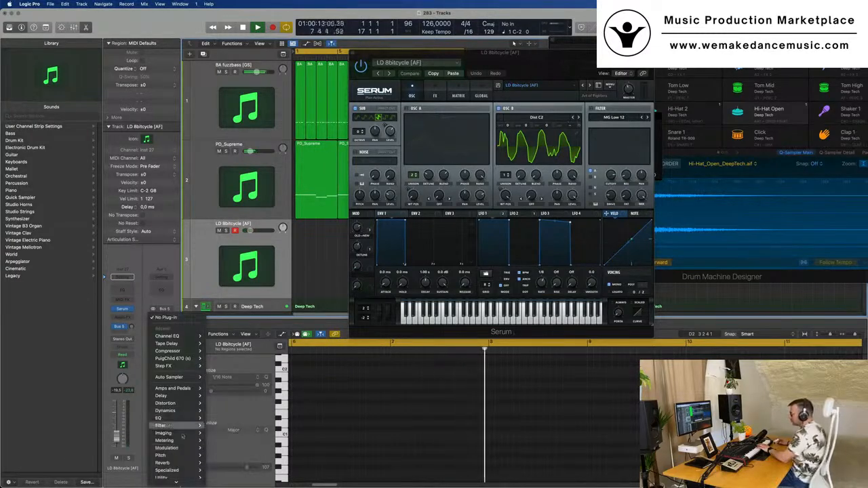
mouse_move(173, 463)
mouse_move(231, 474)
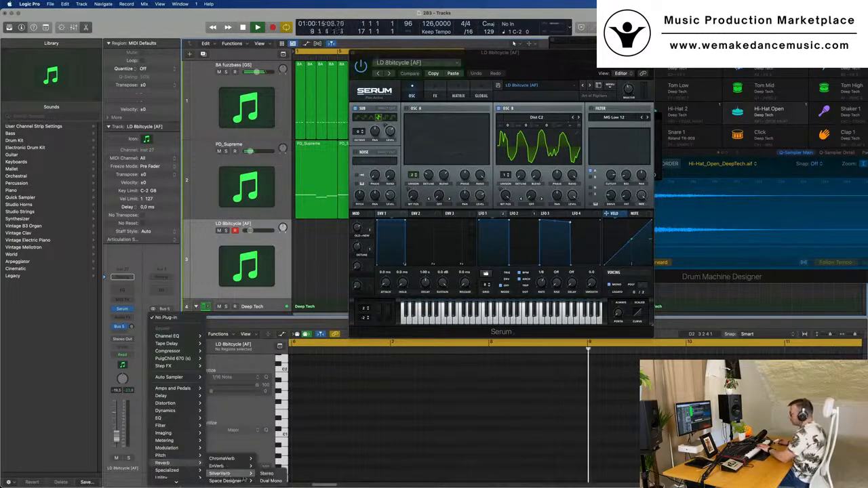
left_click(267, 473)
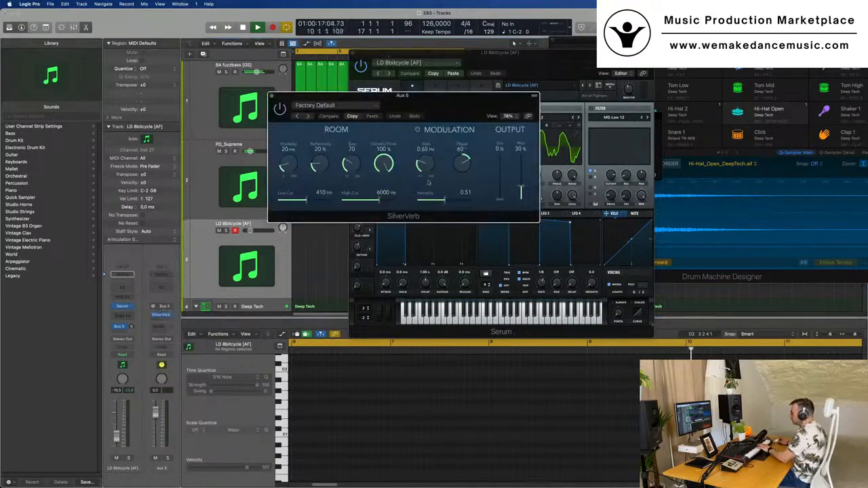
Step: Set SilverVerb to the grandiose preset with 100% wet, and raise the lead track's Bus 5 send level
left_click_drag(472, 106, 444, 139)
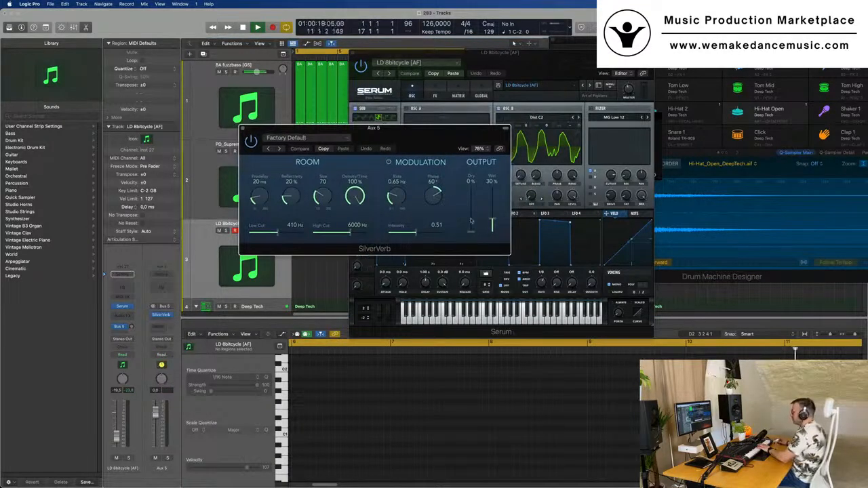
left_click_drag(493, 224, 493, 189)
left_click(291, 138)
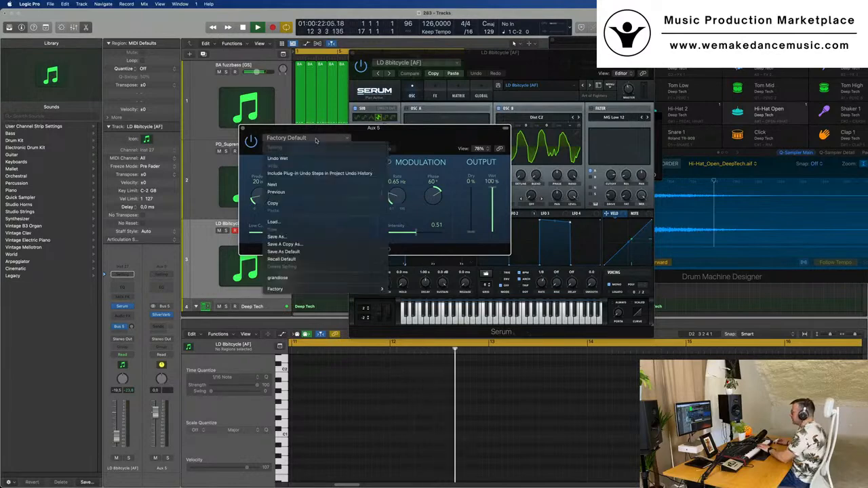
left_click(299, 277)
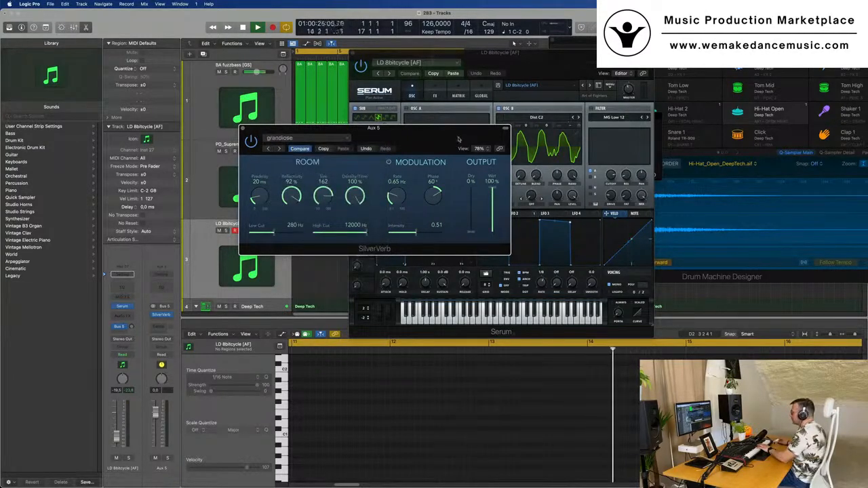
left_click_drag(451, 140, 544, 141)
left_click(133, 326)
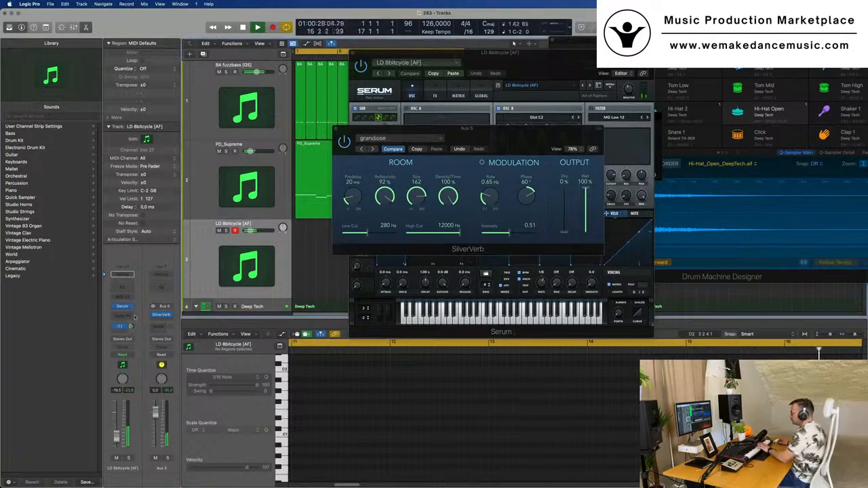
Step: Bring the lead's Serum window clear of SilverVerb and switch to the next preset, LD A Bit of Luck [SD]
left_click_drag(527, 129, 644, 136)
left_click_drag(568, 54, 486, 86)
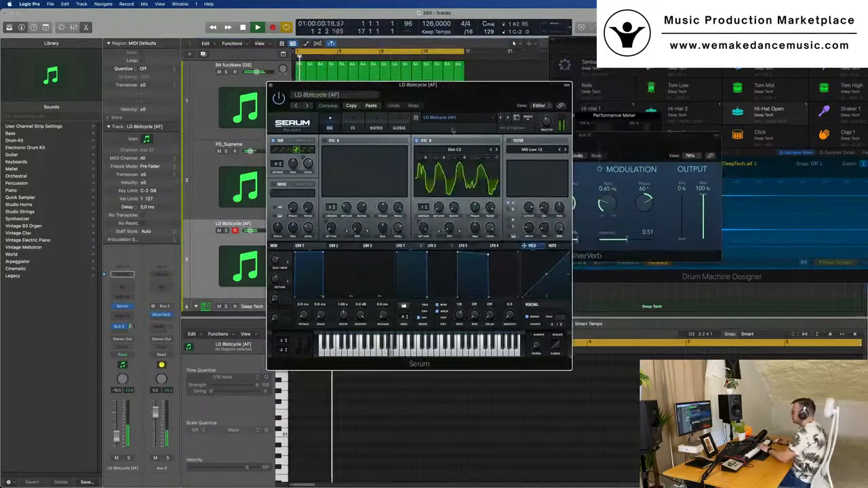
left_click(507, 118)
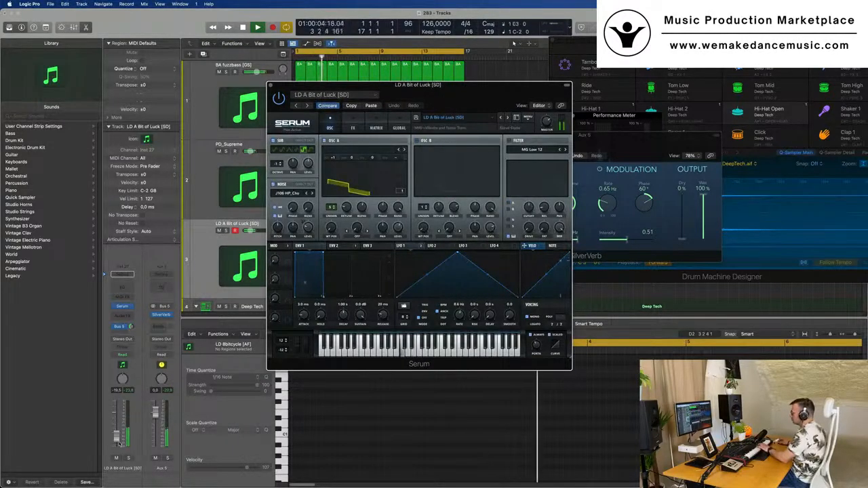
Step: Raise the lead track's volume to about -16.2 dB and switch Serum to the LD Analogesque [EE] preset
left_click(115, 429)
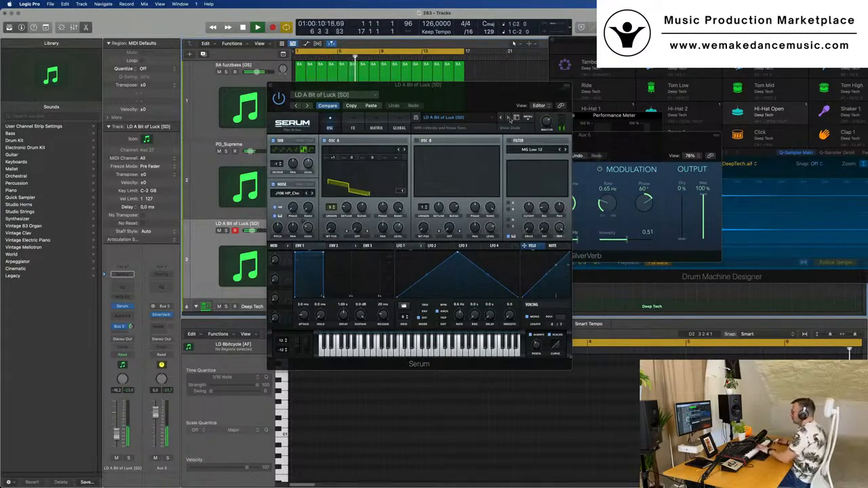
left_click(509, 118)
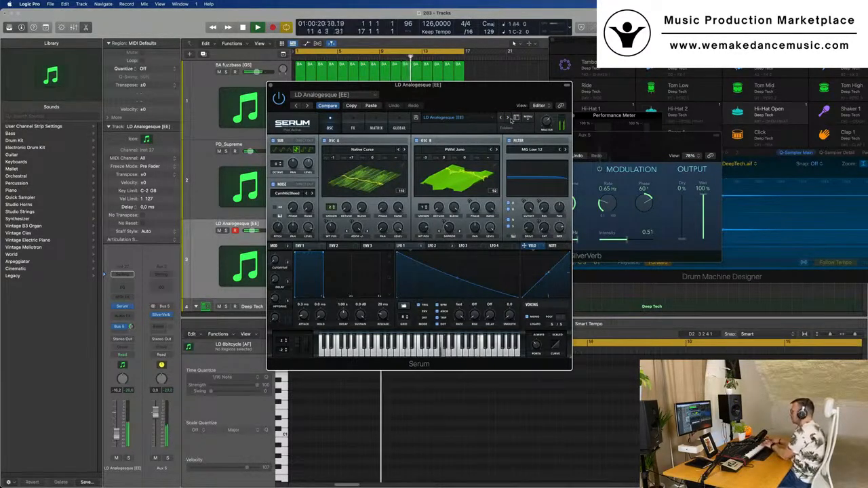
left_click_drag(475, 85, 547, 91)
left_click(567, 124)
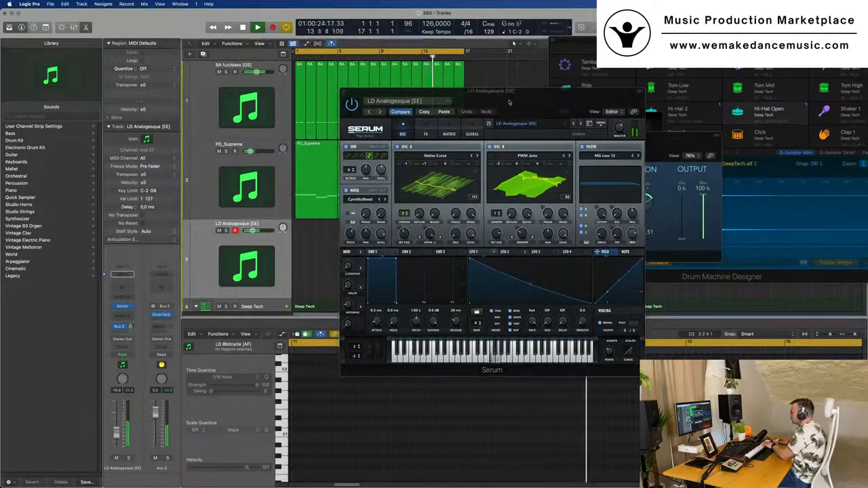
Step: Audition the Serum lead presets that follow one by one and settle on LD C64 Lead [AS]
left_click(580, 126)
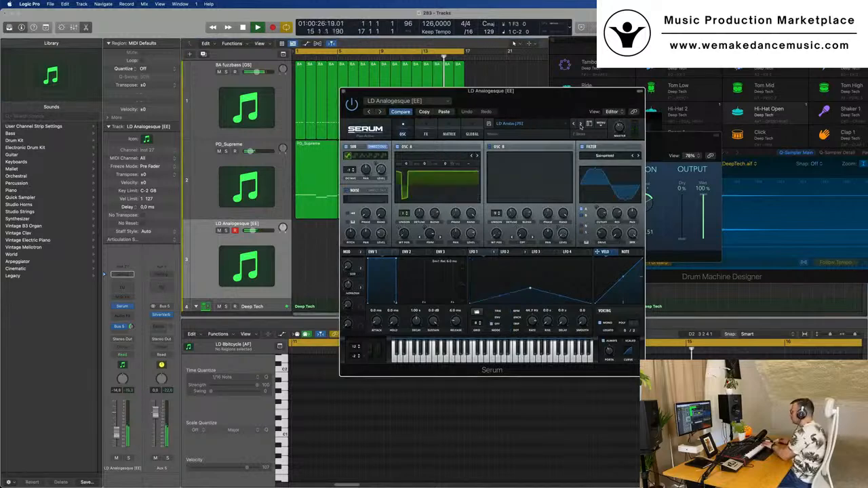
left_click(581, 127)
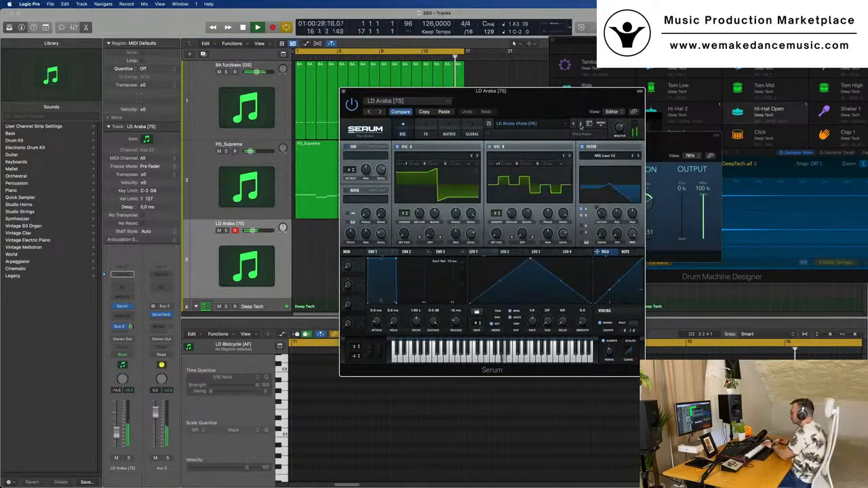
left_click(580, 126)
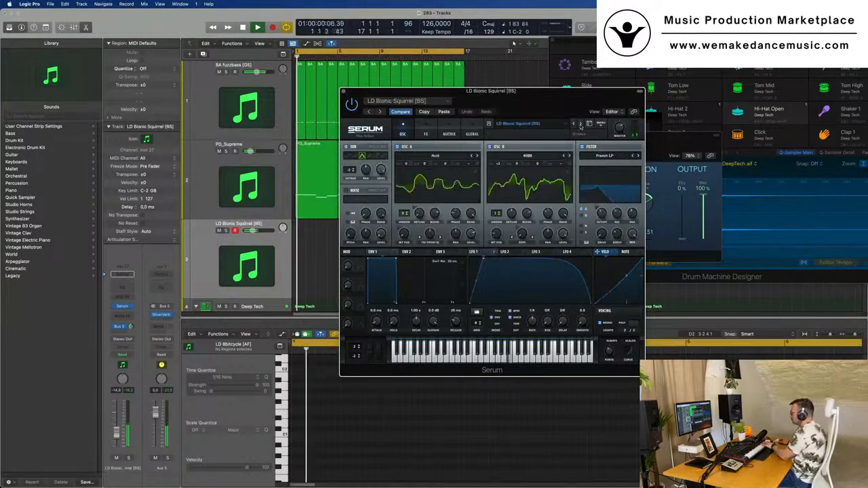
left_click(580, 126)
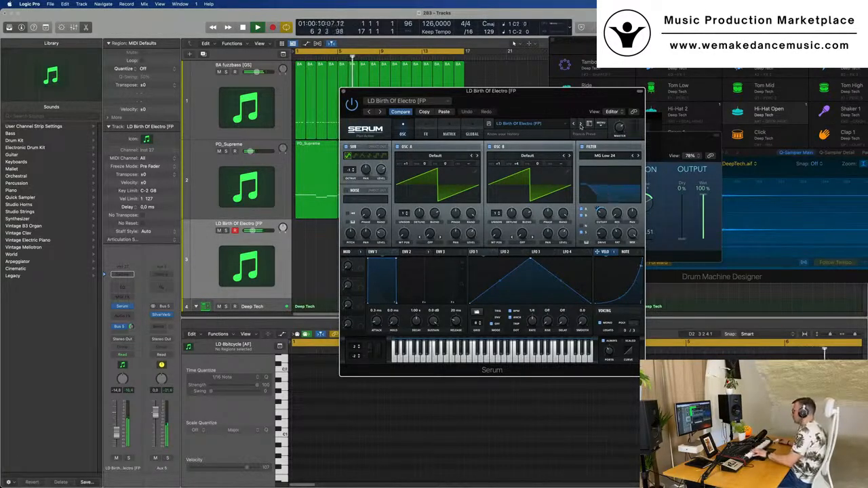
left_click(580, 125)
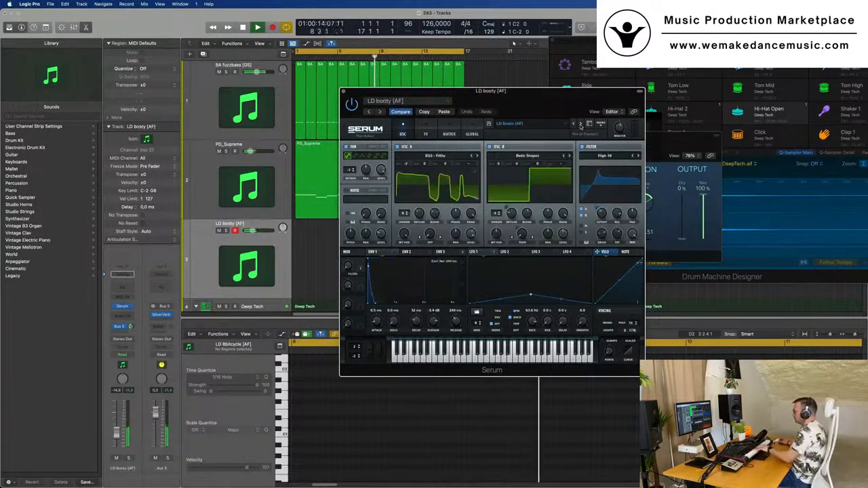
left_click(581, 125)
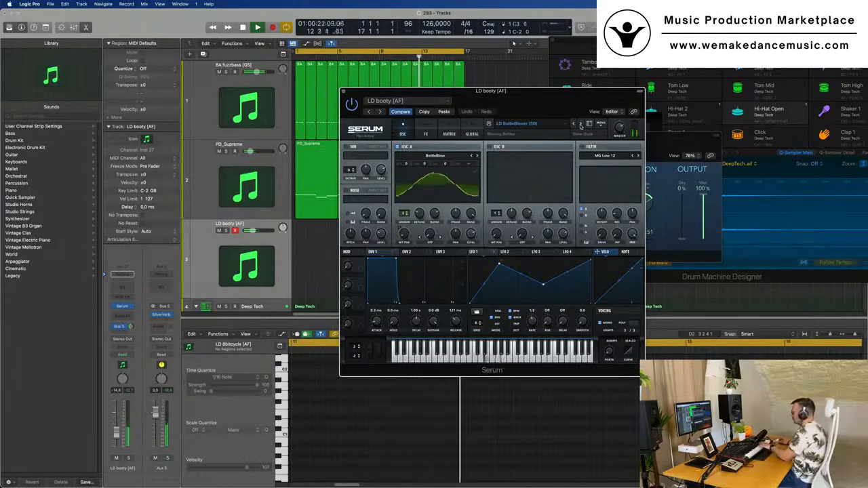
left_click(581, 124)
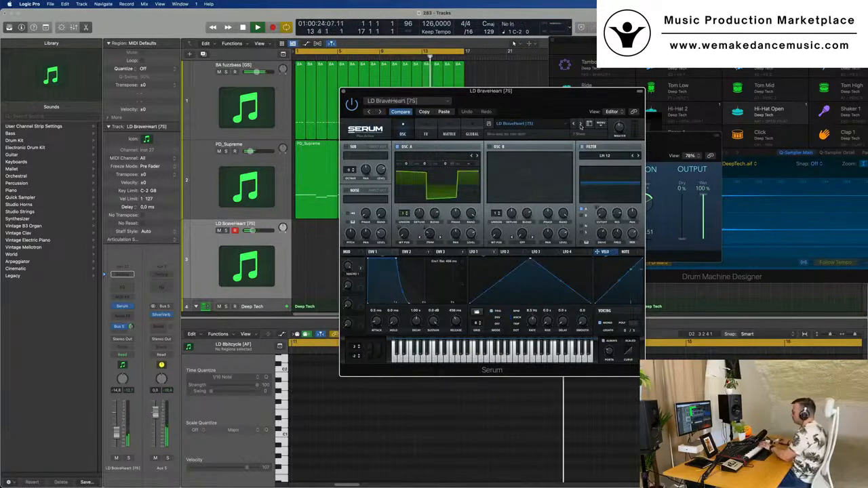
left_click(581, 124)
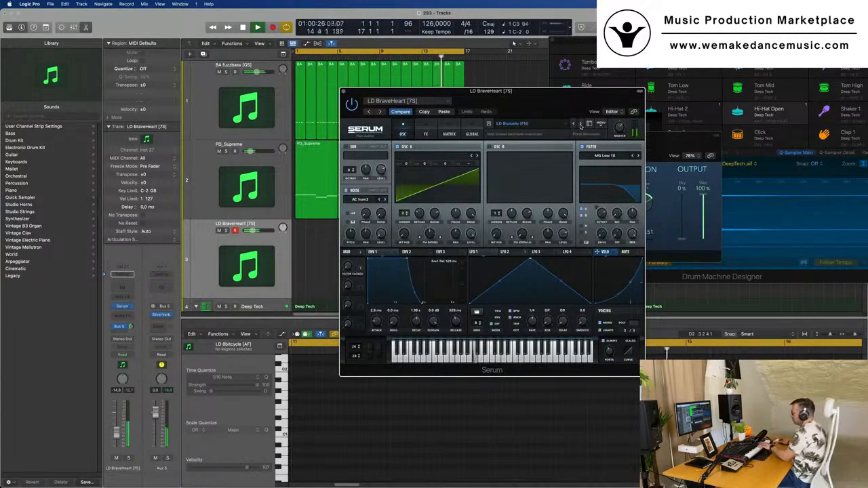
left_click(580, 124)
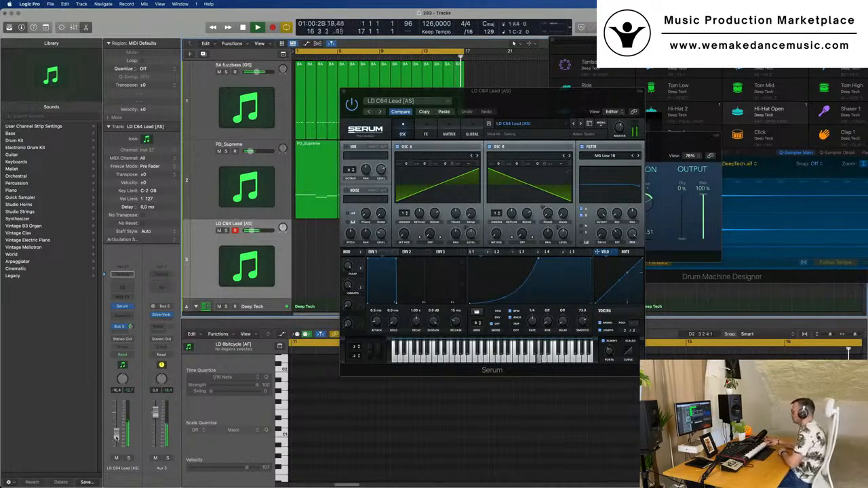
Step: Record a short lead phrase with LD C64 Lead [AS] and clear the Serum window off the arrangement
key("r")
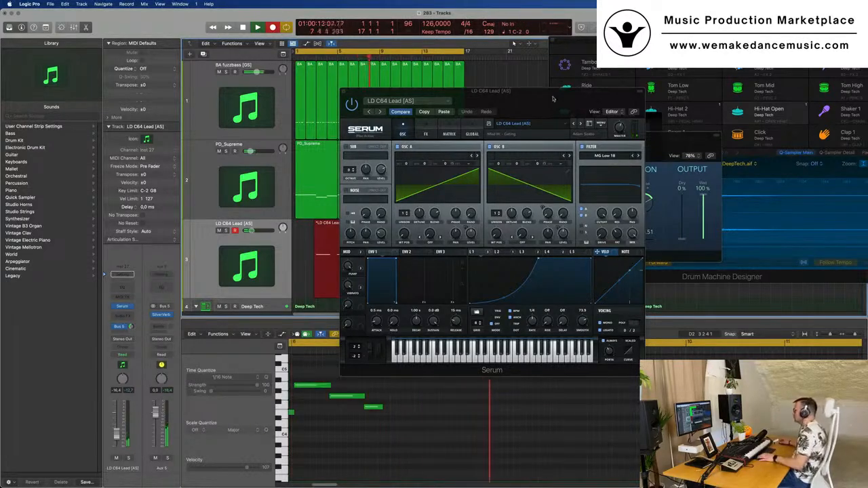
left_click_drag(553, 98, 812, 104)
key("space")
key("space")
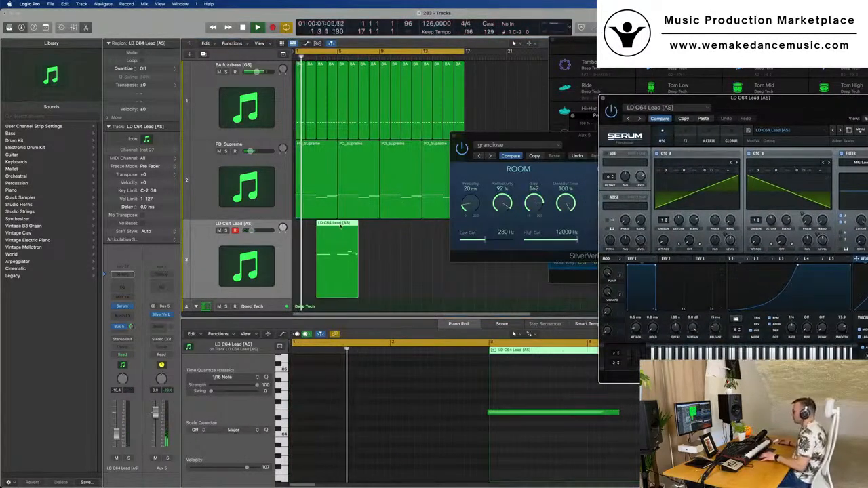
Step: Split the recorded lead region at bar 5 with crossing notes split, delete the first part and move the rest to bar 1
double_click(339, 234, "super")
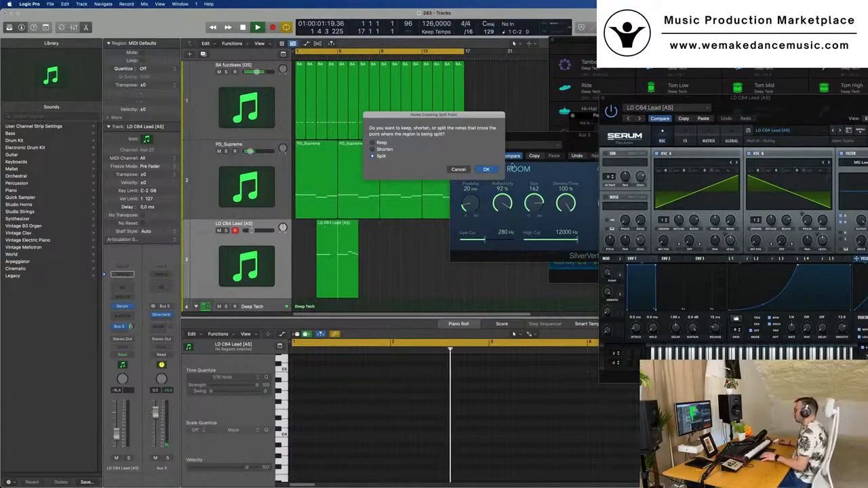
left_click(486, 169)
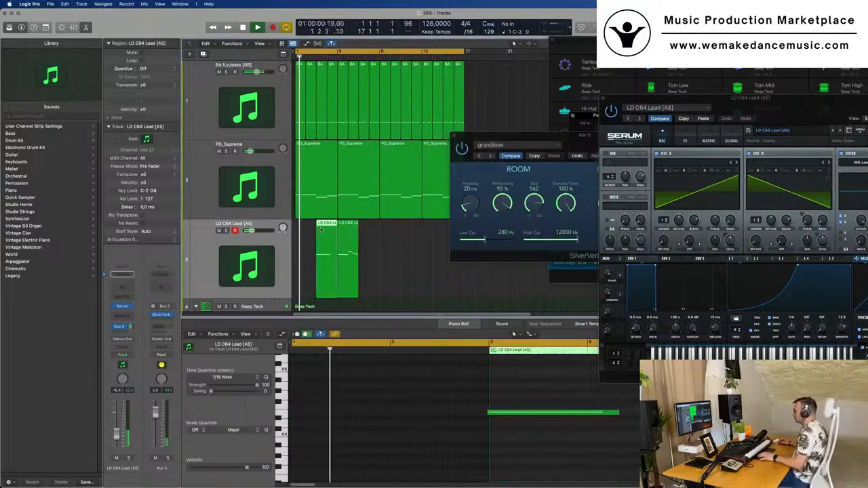
key("Delete")
left_click_drag(346, 232, 284, 230)
key("Return")
key("space")
Step: Quantize all notes of the lead phrase to 1/16 and play it back
left_click(387, 482)
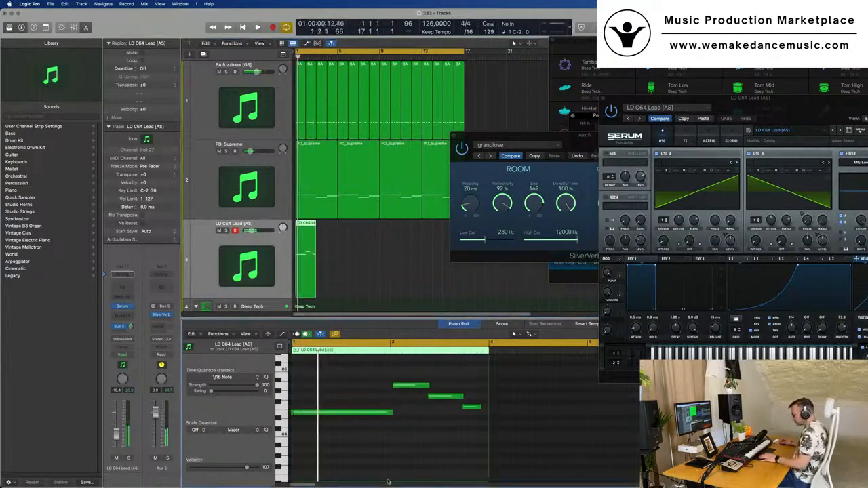
key("super+a")
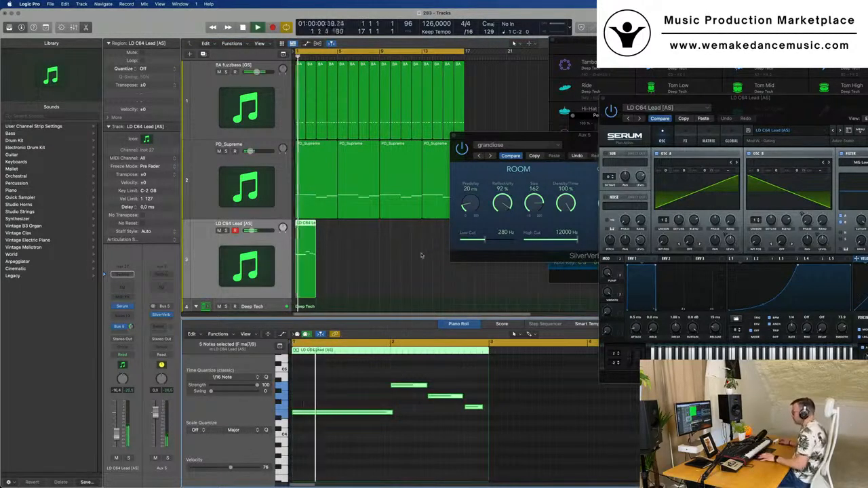
left_click(340, 404)
key("space")
key("space")
key("space")
Step: Align the long first note of the lead phrase with the start of bar 1 and check it in playback
scroll(347, 258, "up", 4)
left_click(346, 413)
key("space")
key("space")
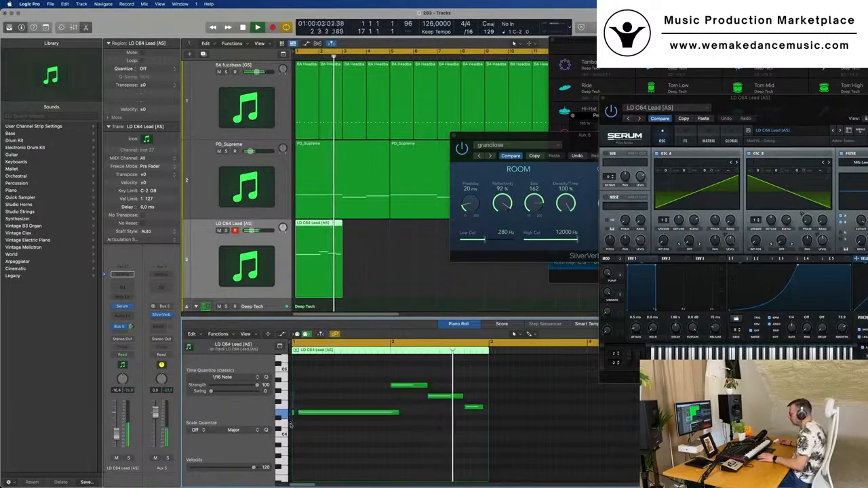
left_click_drag(329, 413, 323, 415)
key("space")
key("space")
left_click(323, 414)
scroll(324, 414, "down", 5)
key("space")
key("space")
Step: Bring the Serum window back into full view and lower the lead track's volume to about -16.5 dB
left_click_drag(635, 98, 489, 74)
key("space")
key("space")
key("space")
key("space")
key("space")
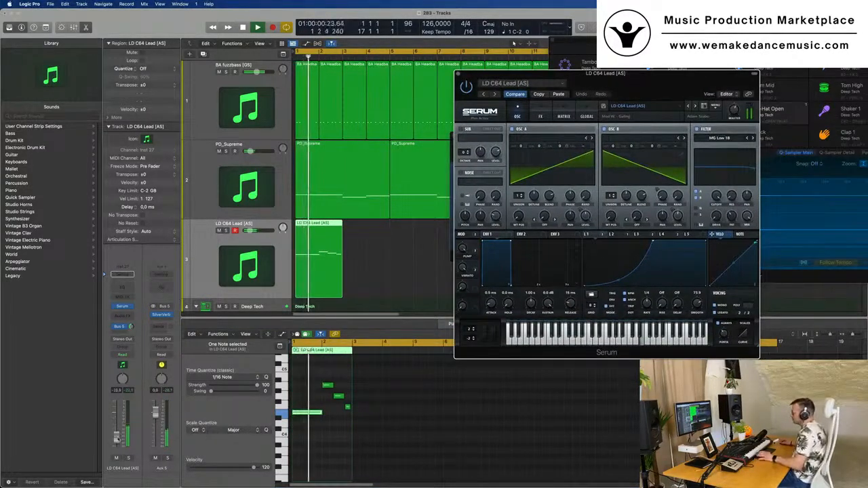
key("space")
key("space")
left_click_drag(119, 436, 119, 439)
mouse_move(641, 83)
left_mouse_down()
mouse_move(603, 86)
mouse_move(650, 97)
left_mouse_up()
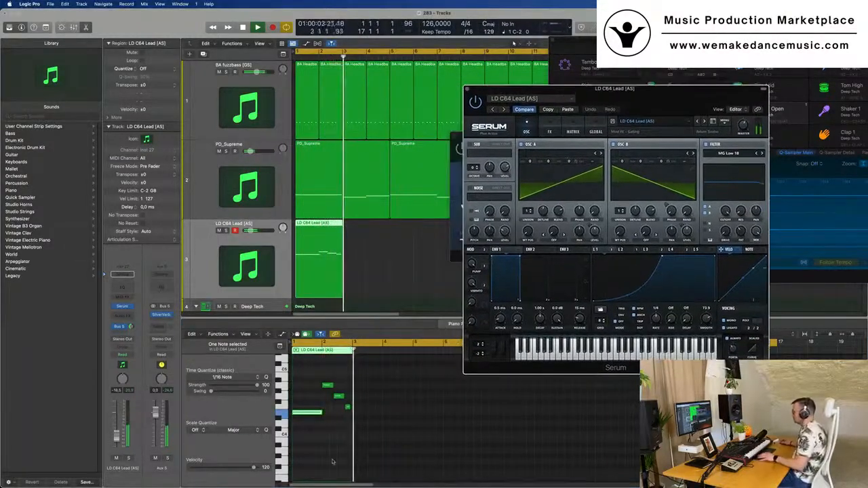
Step: Repeat the two-bar lead region once so a copy starts at bar 3, and restart playback from the beginning
left_click(342, 428, "ctrl+alt")
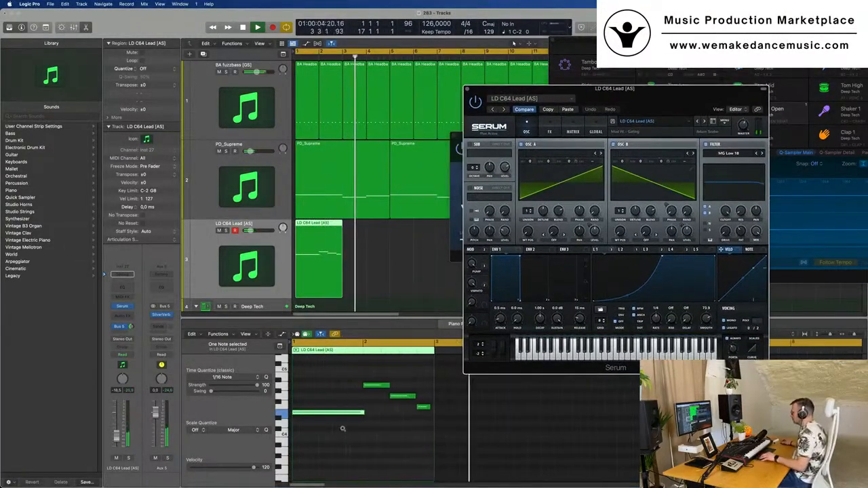
left_click(405, 396)
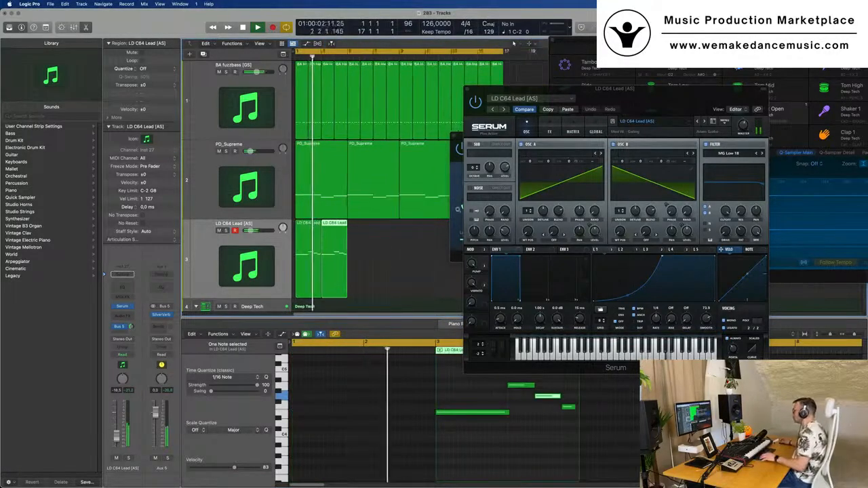
left_click_drag(684, 89, 625, 124)
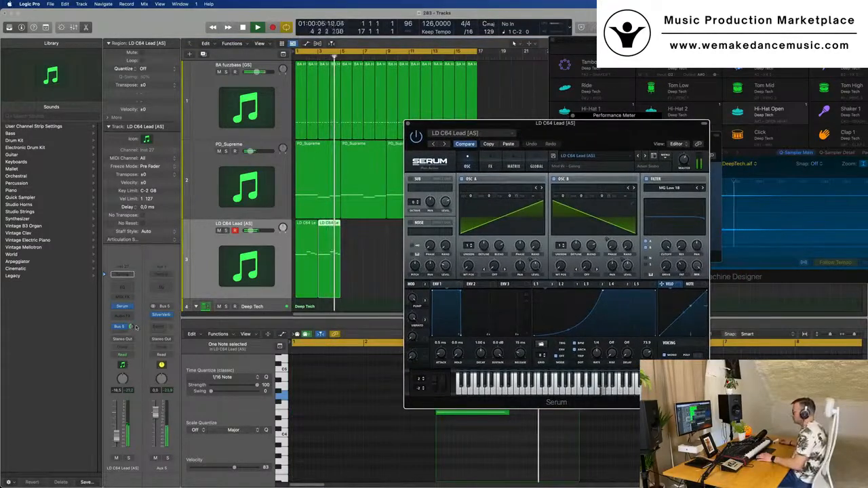
left_click(382, 247)
key("Return")
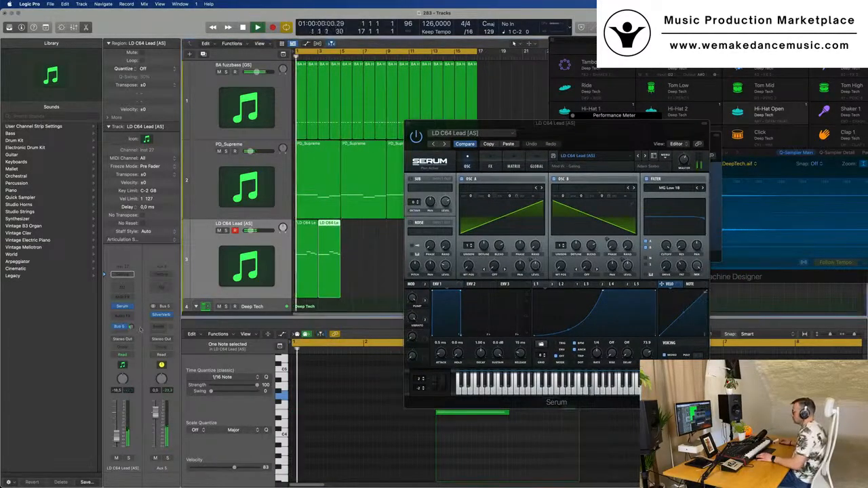
Step: Select both lead regions and repeat them to fill the 16-bar loop
left_click_drag(381, 246, 308, 234)
left_click_drag(440, 123, 649, 122)
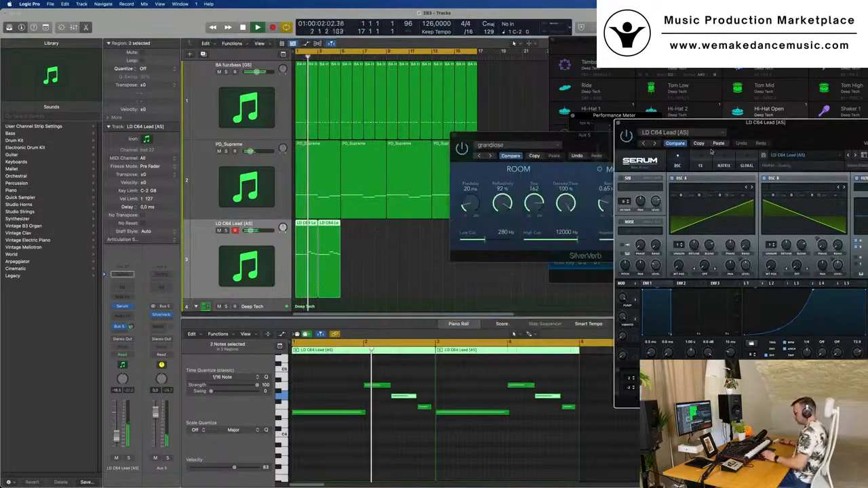
key("super+r")
key("super+r")
Step: Adjust the cutoff and variation amount of Serum's MG Low 18 filter on the lead
left_click_drag(746, 126, 410, 137)
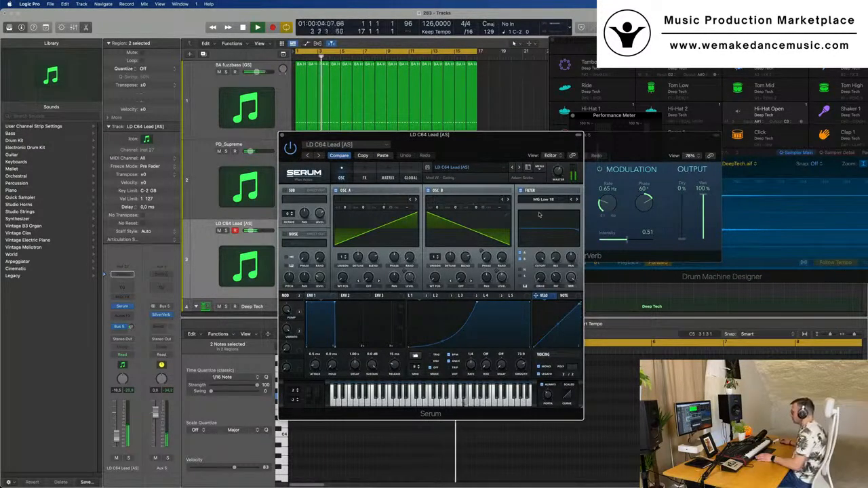
left_click_drag(539, 259, 539, 275)
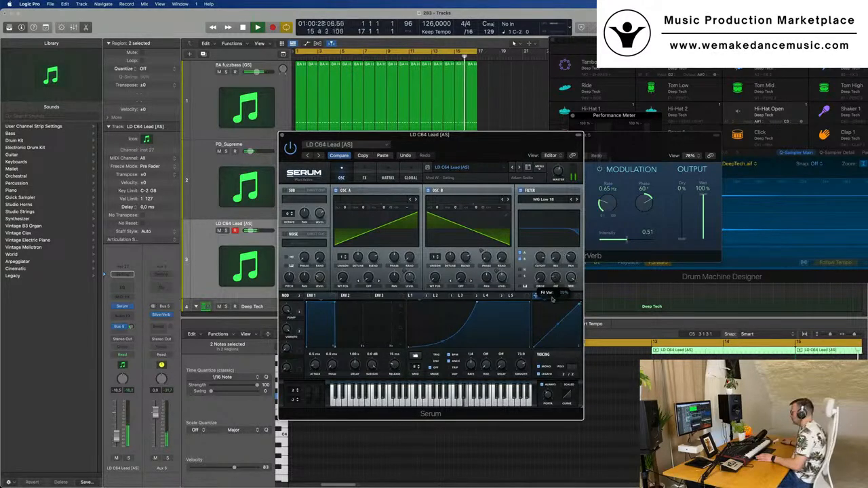
left_click_drag(553, 296, 552, 318)
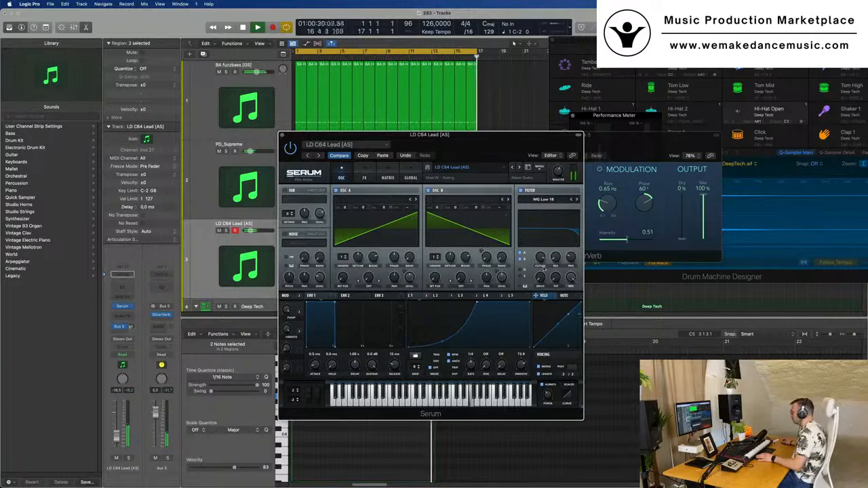
Step: Adjust the feedback and wet mix of the delay in Serum's effects for the lead
left_click_drag(509, 140, 576, 121)
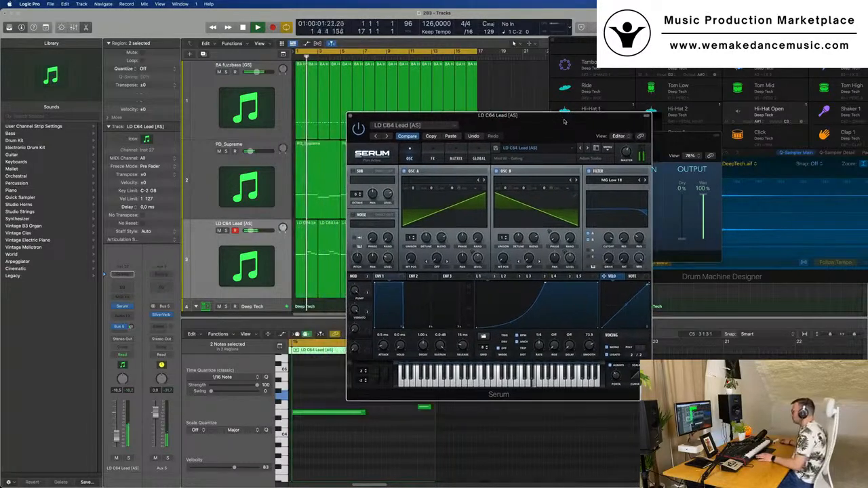
left_click(432, 158)
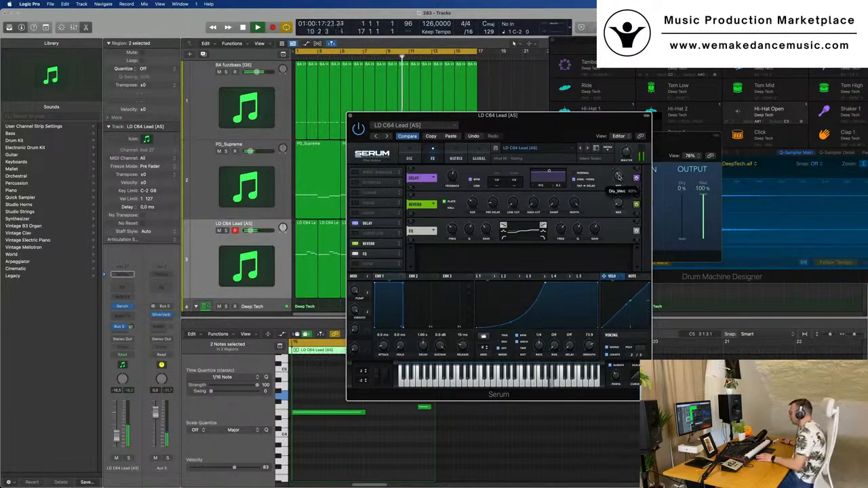
left_click_drag(574, 123, 592, 114)
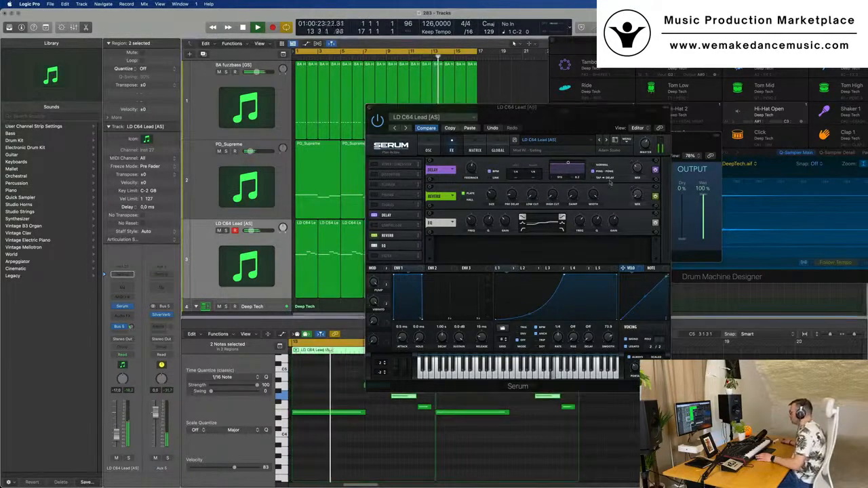
left_click(634, 170)
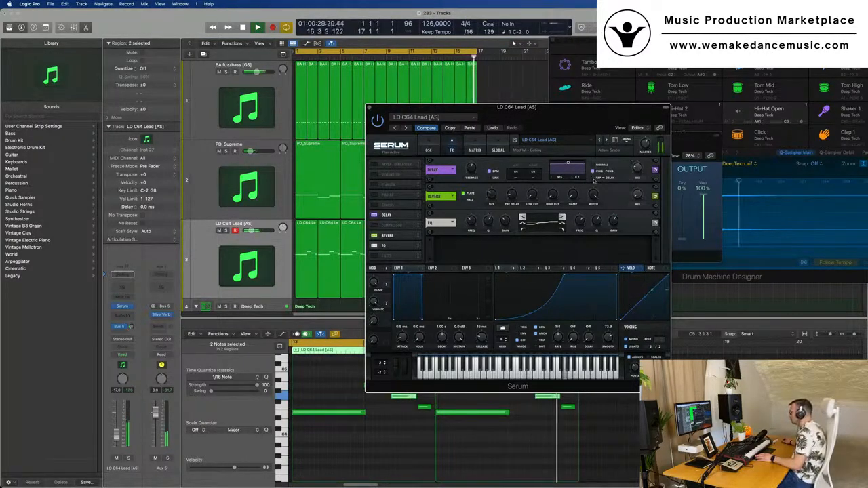
mouse_move(636, 168)
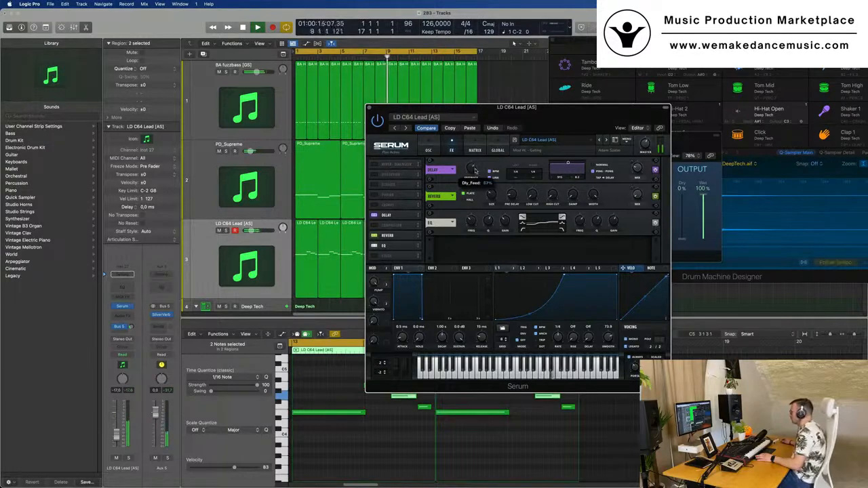
left_click_drag(535, 127, 593, 127)
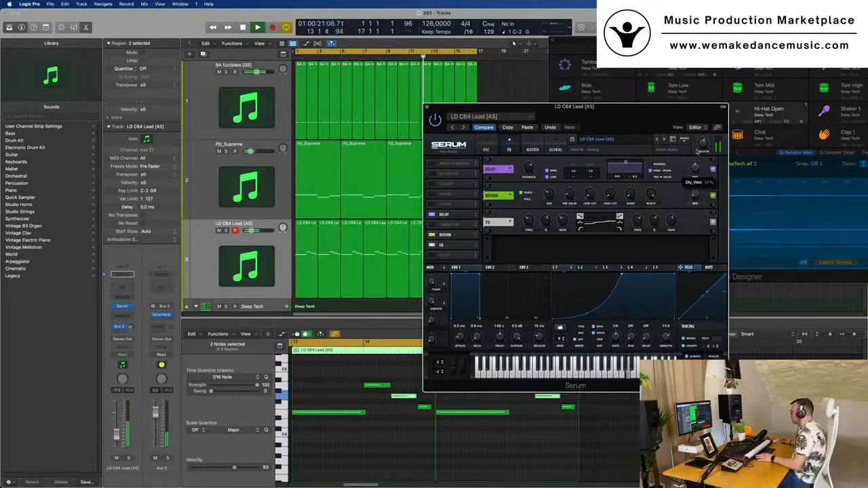
Step: Fine-tune the wet mix of Serum's delay on the lead, and close the plug-in window
left_click_drag(695, 167, 695, 169)
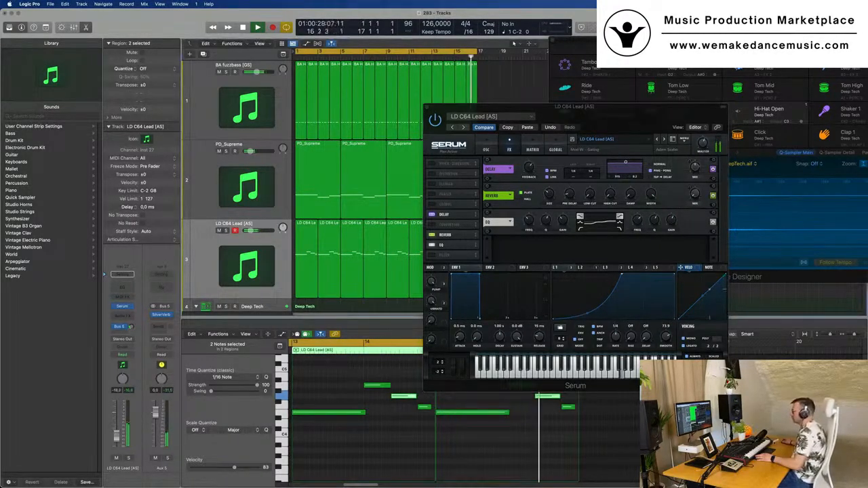
left_click_drag(427, 110, 360, 114)
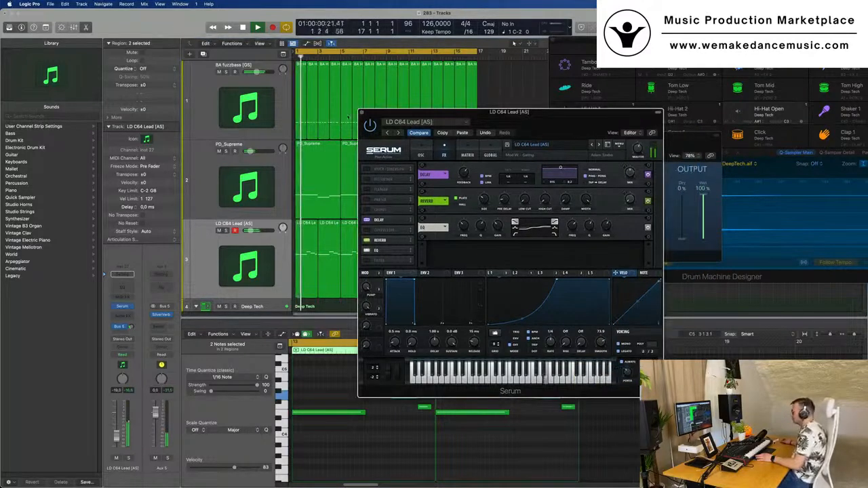
left_click(360, 113)
Step: Select the LD C64 Lead track, restart playback from the beginning, and insert a stereo Step FX after Serum on its channel
scroll(345, 160, "down", 3)
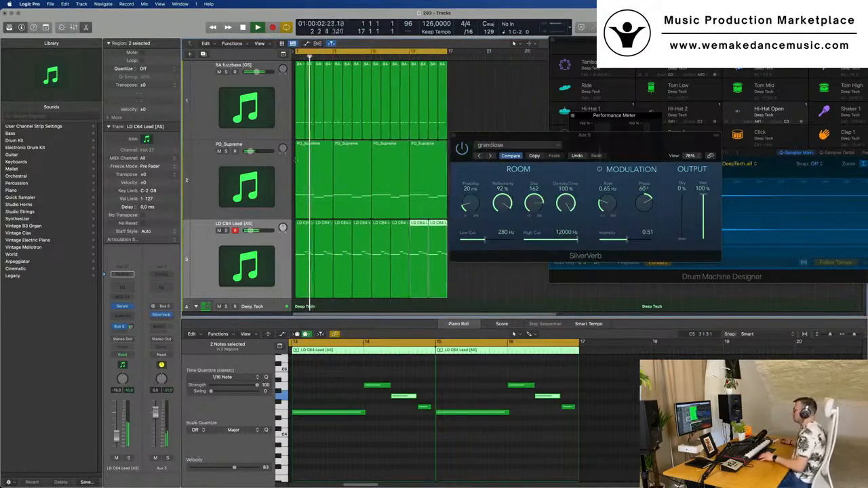
scroll(344, 160, "down", 4)
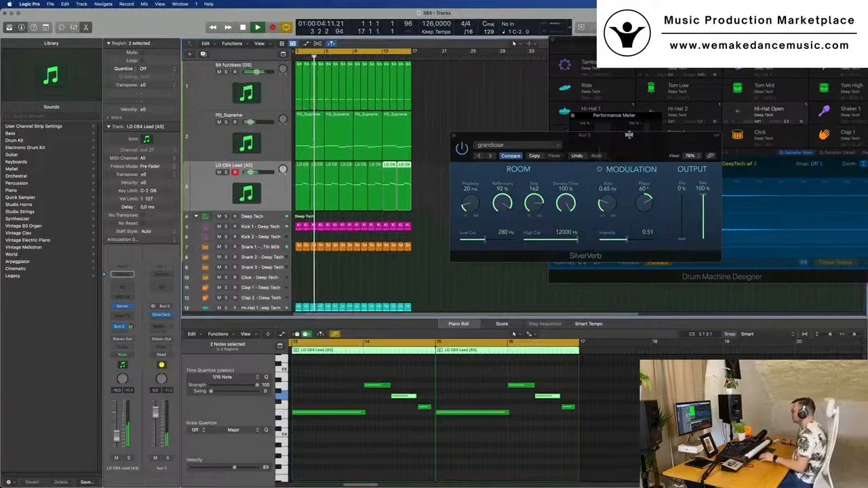
left_click_drag(490, 136, 607, 138)
key("Return")
left_click(208, 190)
key("Return")
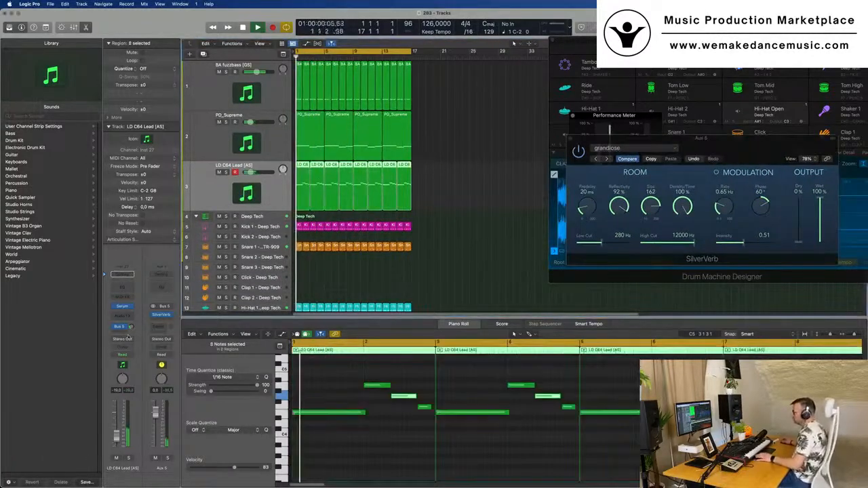
left_click(123, 318)
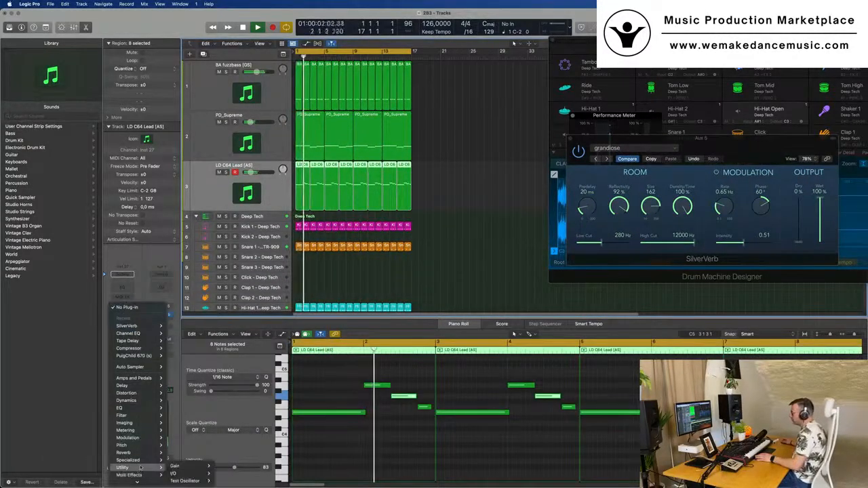
mouse_move(132, 469)
mouse_move(180, 469)
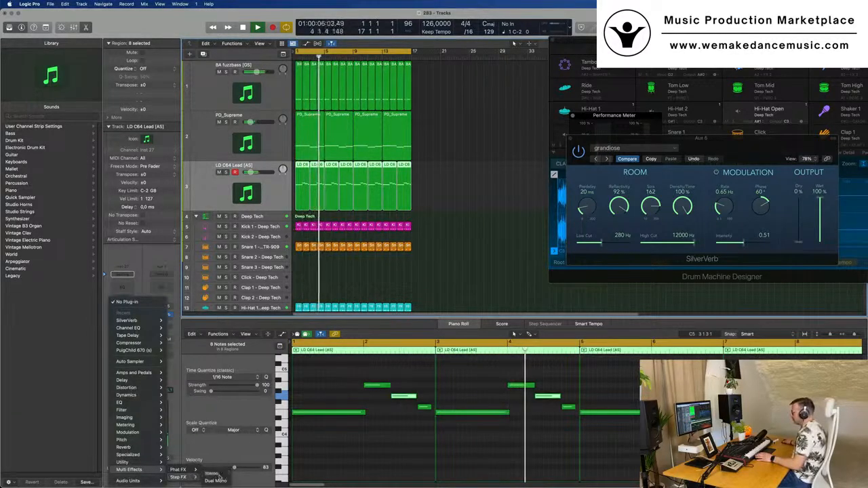
left_click(212, 475)
left_click_drag(315, 111, 275, 116)
Step: Switch Step FX to the Broken Echoes preset and lower its master mix to about 51.5 %
left_click(264, 118)
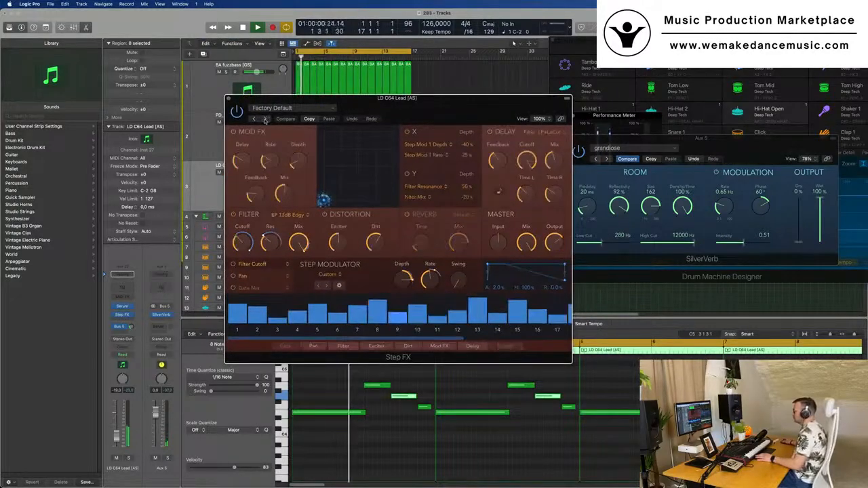
left_click_drag(392, 101, 425, 116)
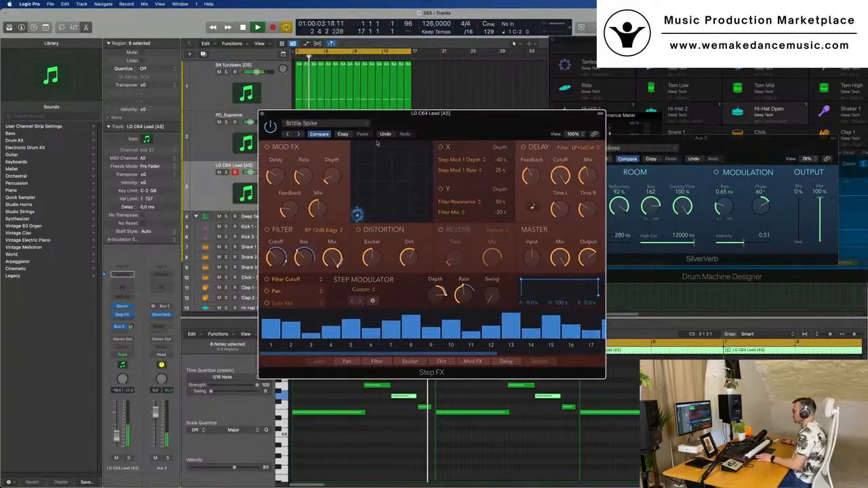
left_click(298, 134)
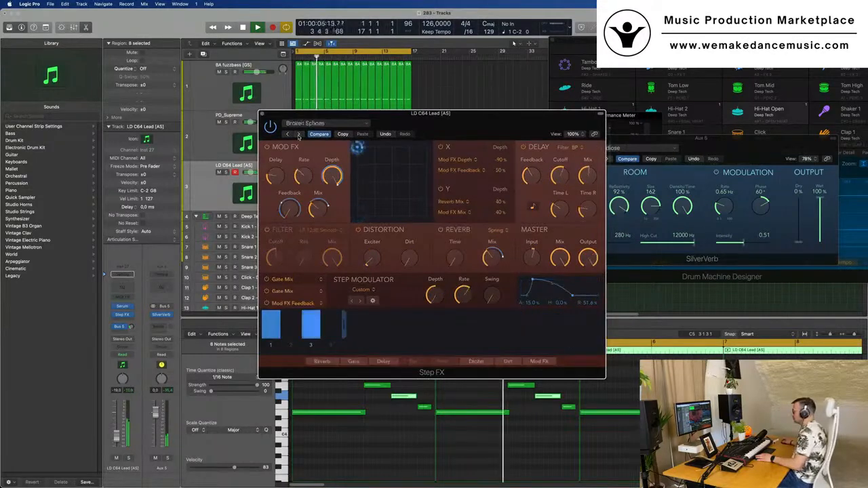
left_click_drag(505, 122, 562, 143)
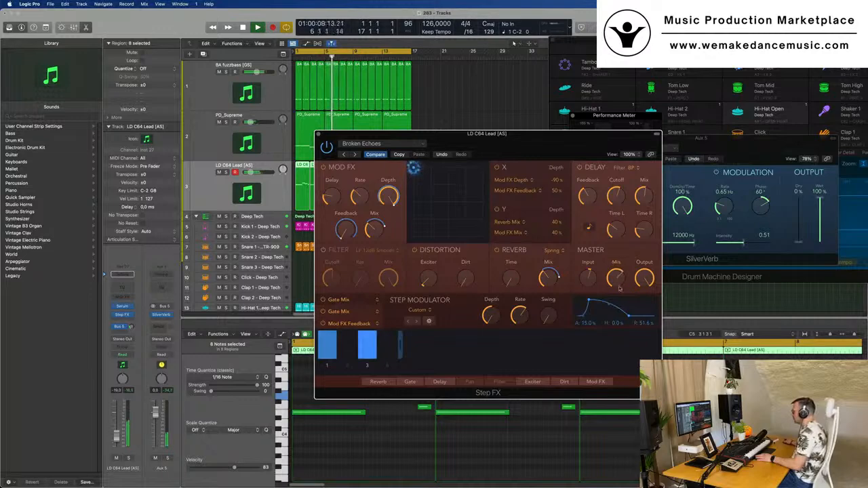
left_click_drag(615, 275, 617, 283)
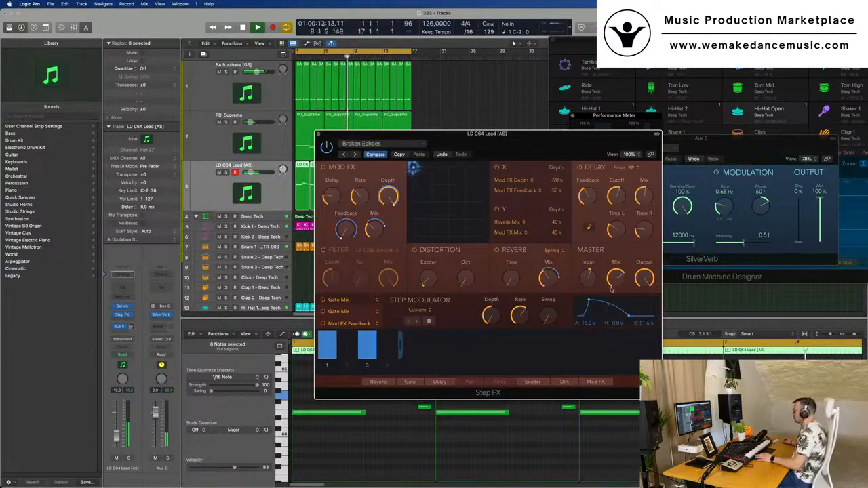
left_click_drag(615, 293, 618, 279)
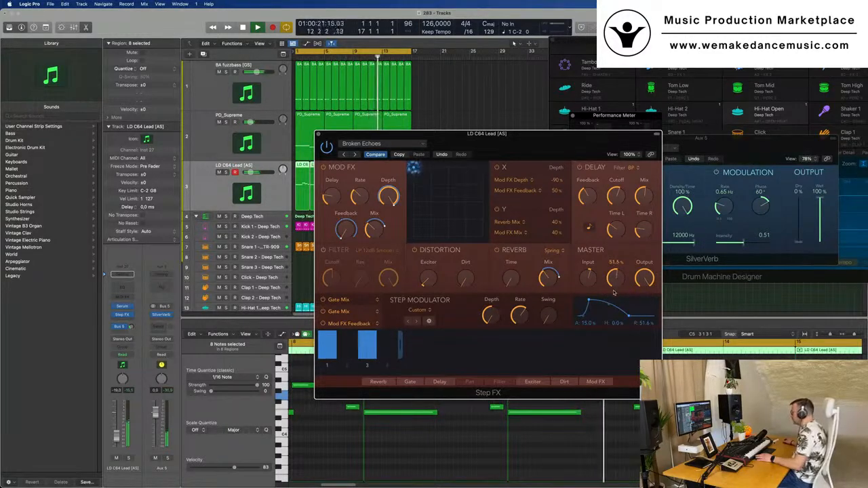
Step: Try switching the Gate Mix and Mod FX Feedback modulation off and on, and adjust the step modulator's swing
left_click(324, 300)
left_click(323, 299)
left_click(323, 324)
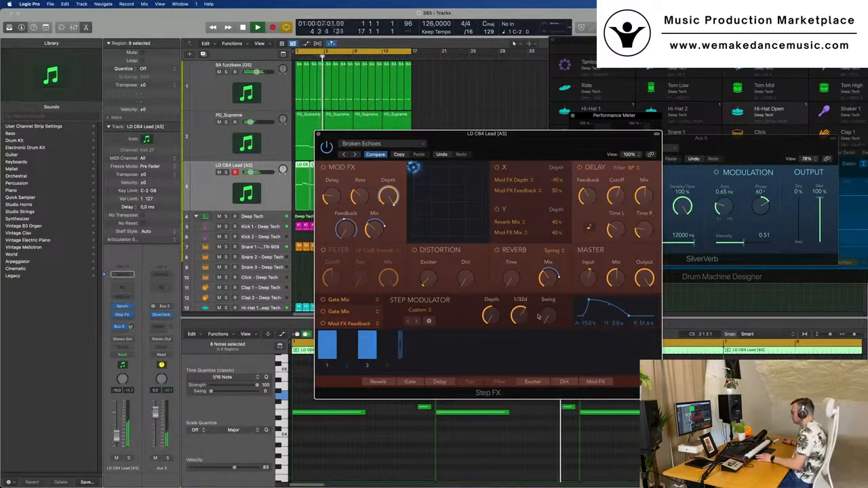
left_click_drag(548, 318, 548, 316)
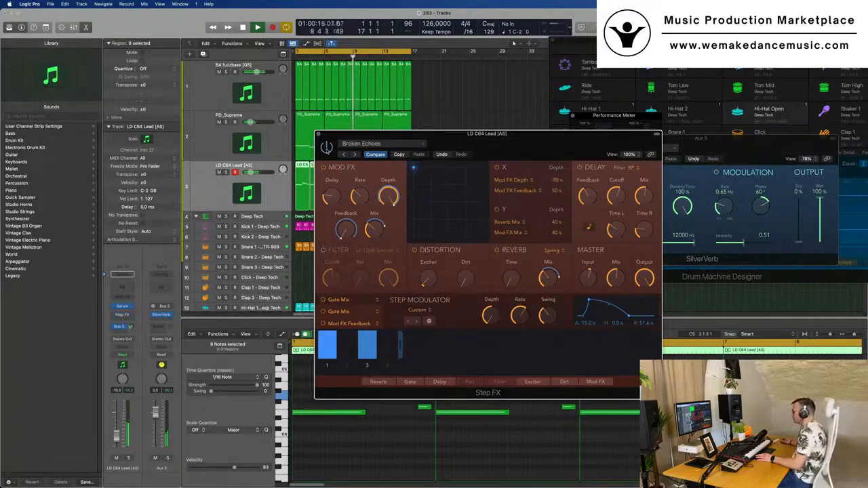
Step: Set the Step FX master mix to about 58 % and close the plug-in window
left_click_drag(466, 143, 466, 142)
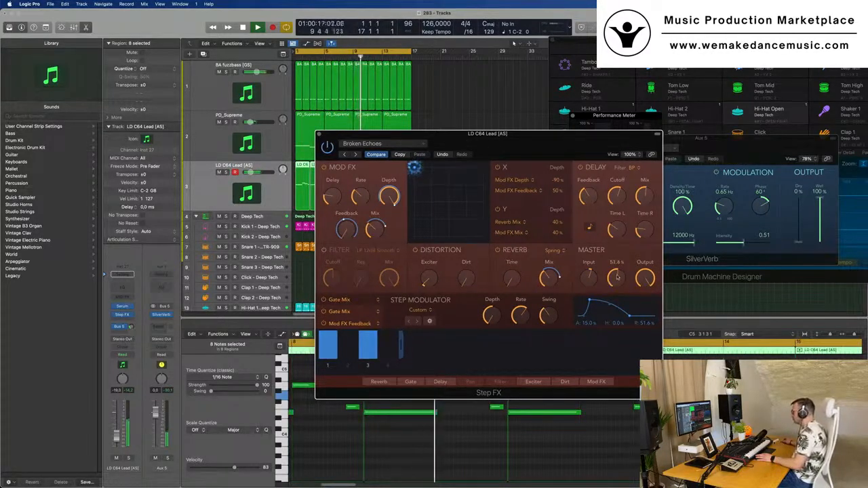
left_click_drag(618, 282, 617, 279)
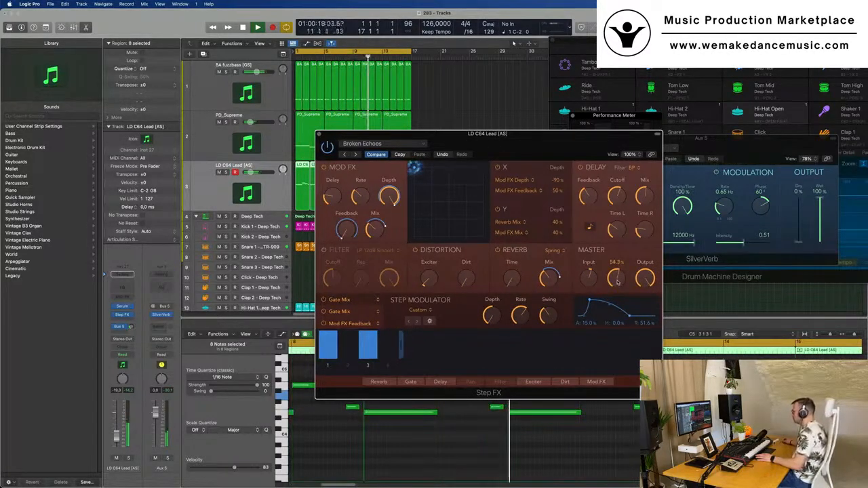
left_click_drag(461, 135, 388, 154)
left_click(247, 153)
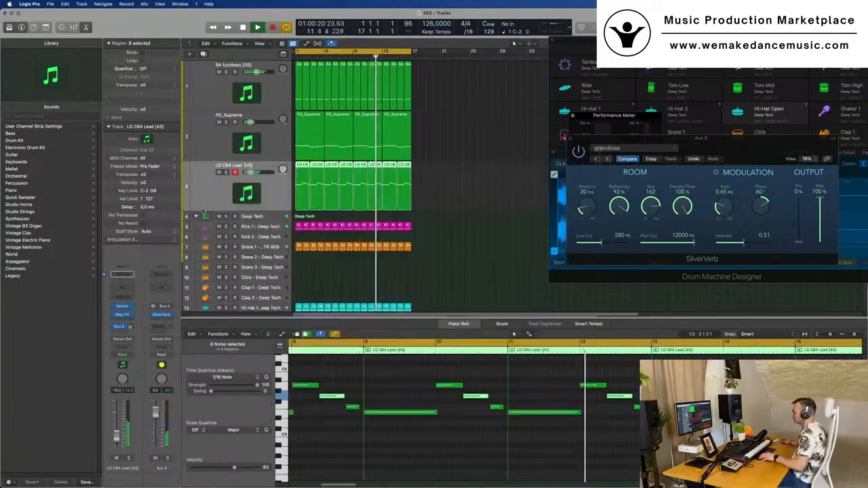
Step: Select all notes of the lead regions, transpose them down one octave, and restart playback from the beginning
key("super+Left")
key("super+Left")
left_click(400, 448)
key("super+a")
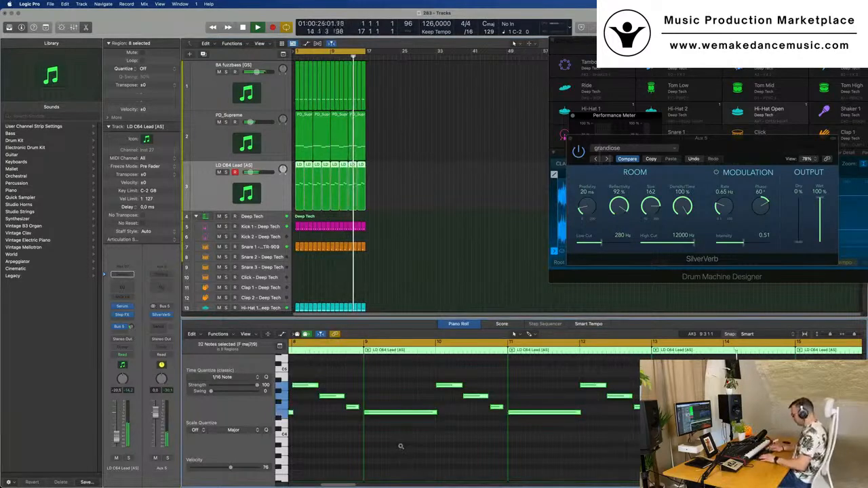
key("shift+alt+Down")
key("shift+alt+Down")
key("Return")
key("space")
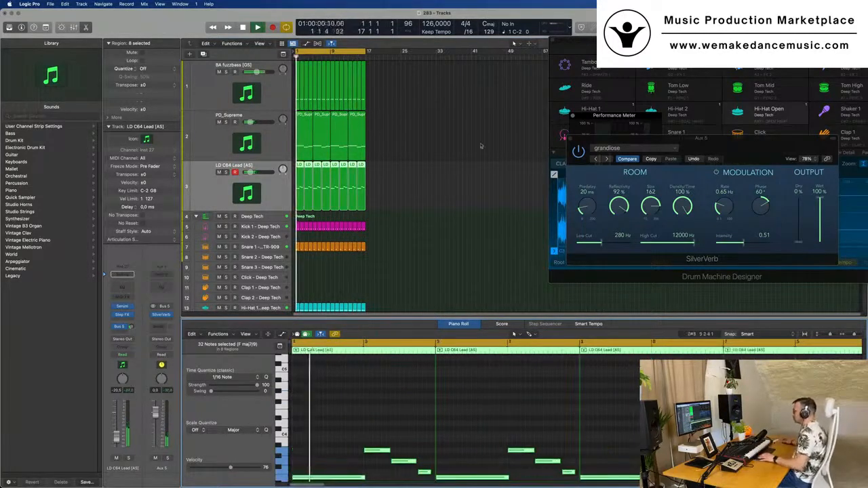
Step: Create a new Serum track below BA fuzzbass and copy the first one-bar bass region onto it at bar 1
key("super+Right")
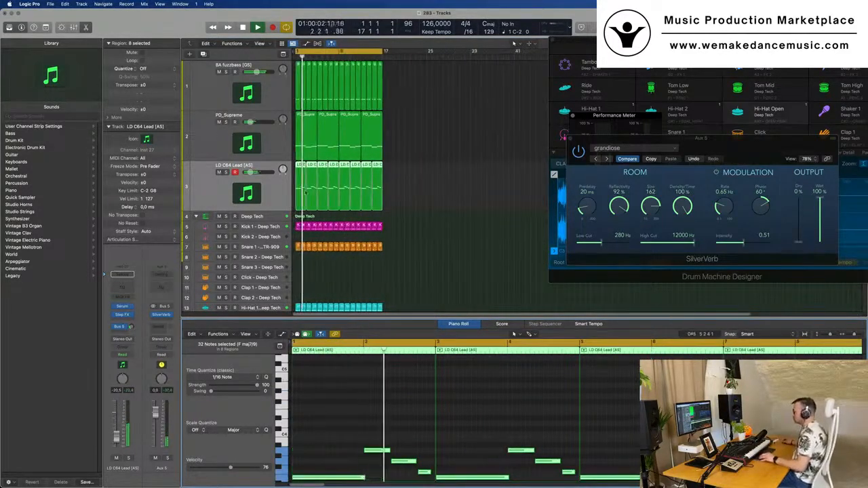
key("super+Left")
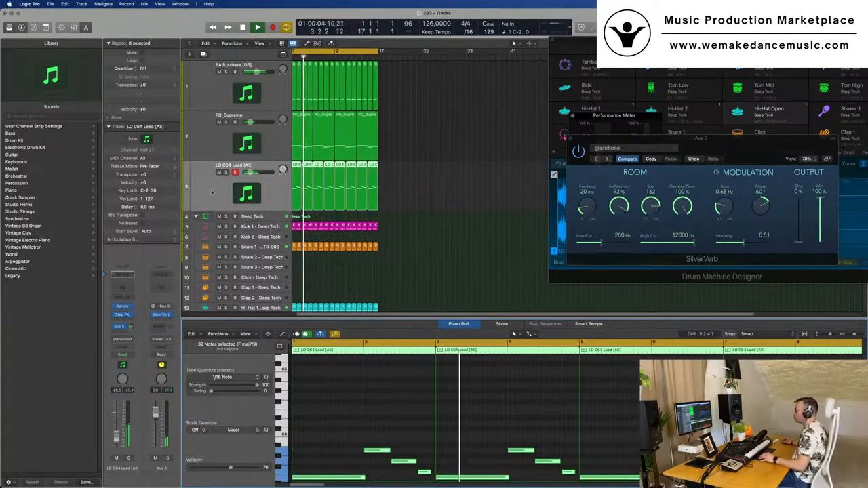
key("super+Right")
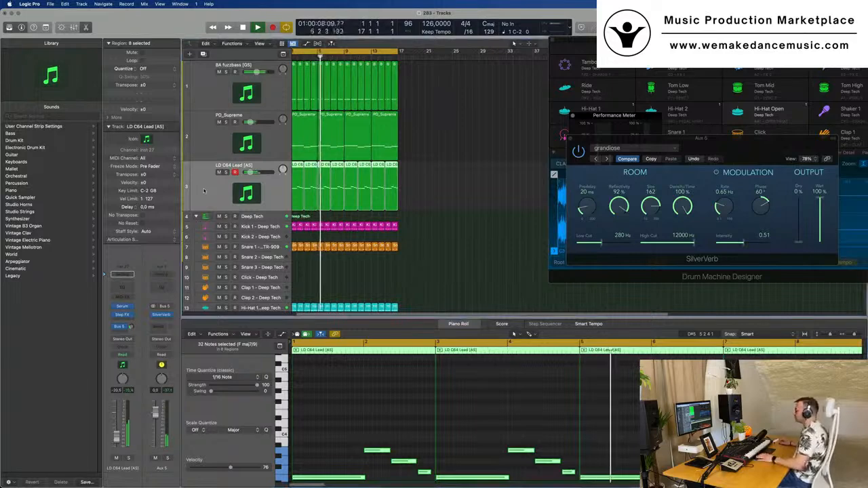
key("super+Right")
key("super+Right")
key("super+Right")
key("super+Right")
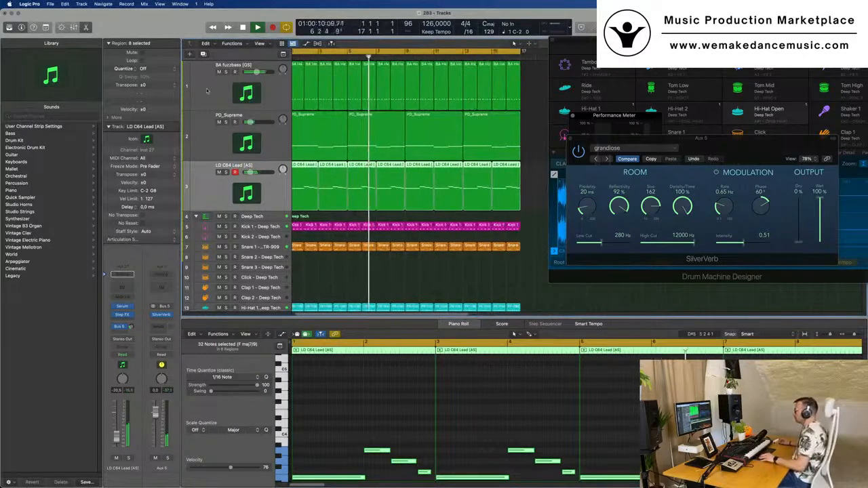
left_click(206, 77)
key("Return")
key("space")
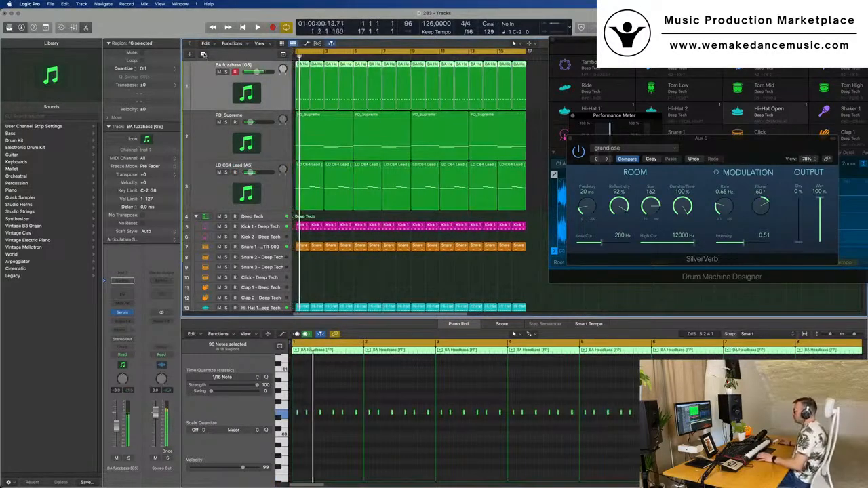
key("alt+super+s")
left_click_drag(307, 81, 304, 134)
Step: Copy the new region's six notes one octave higher, and repeat the region to fill the 16-bar loop
scroll(336, 448, "up", 8)
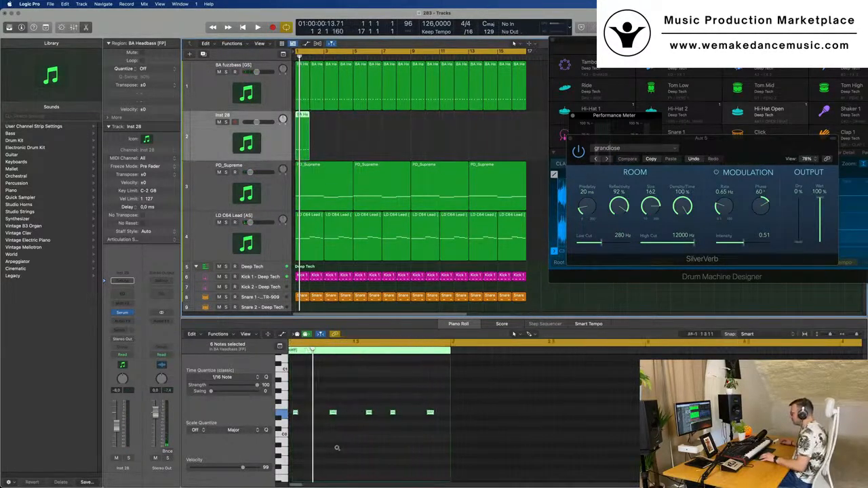
scroll(348, 436, "left", 3)
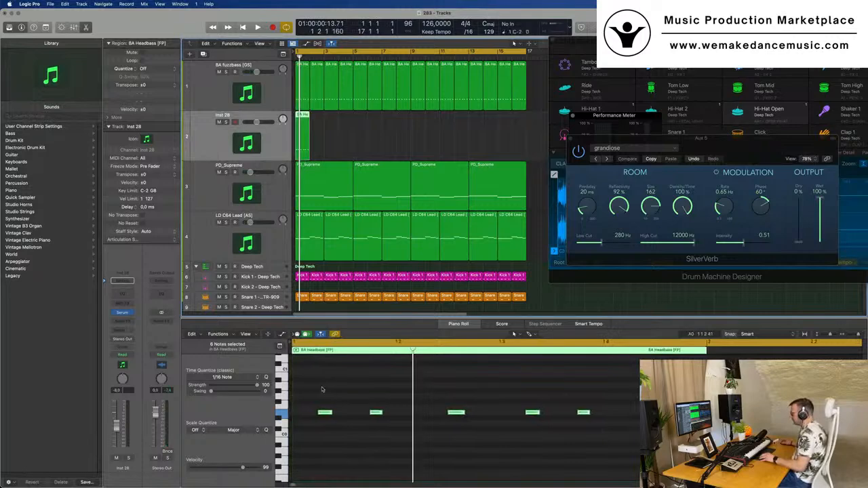
scroll(332, 431, "up", 3)
scroll(332, 431, "up", 1)
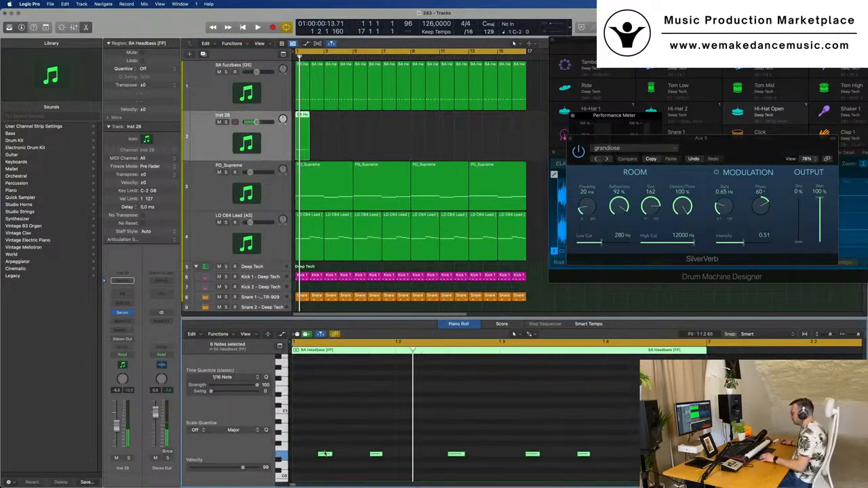
left_click_drag(325, 454, 326, 391)
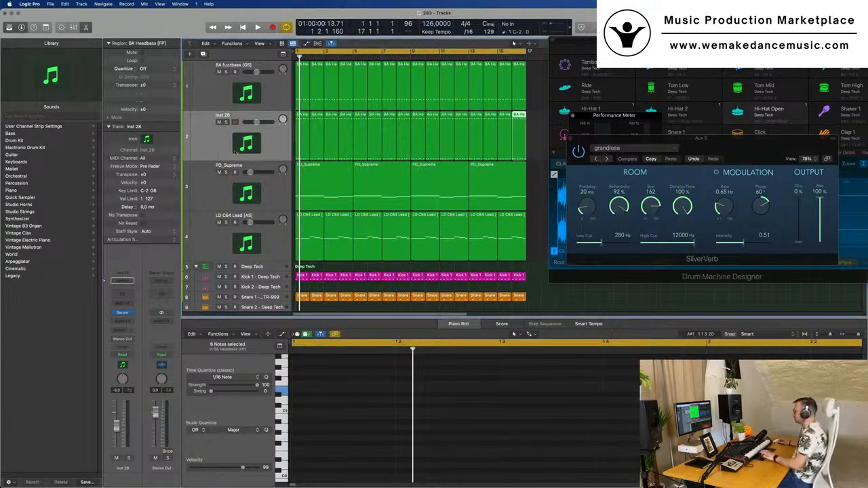
Step: Select the Inst 28 track with all its regions and load the PL Beepy ting [GI] preset in its Serum
left_click(207, 147)
key("space")
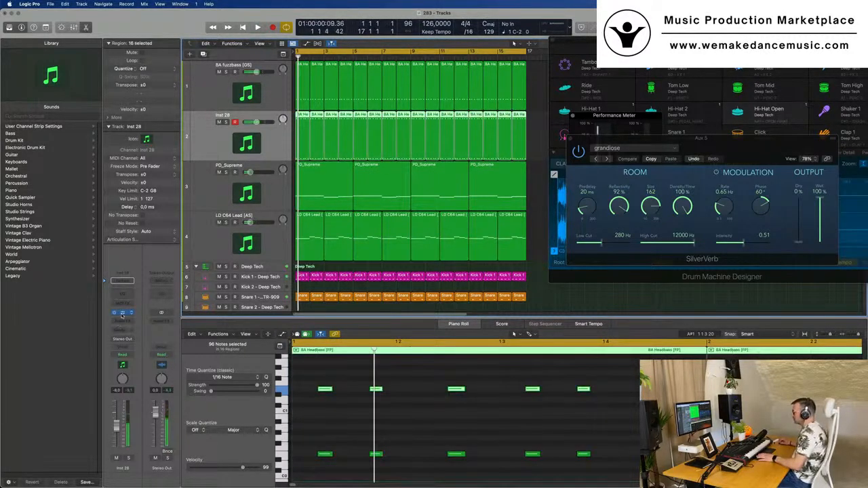
left_click(123, 313)
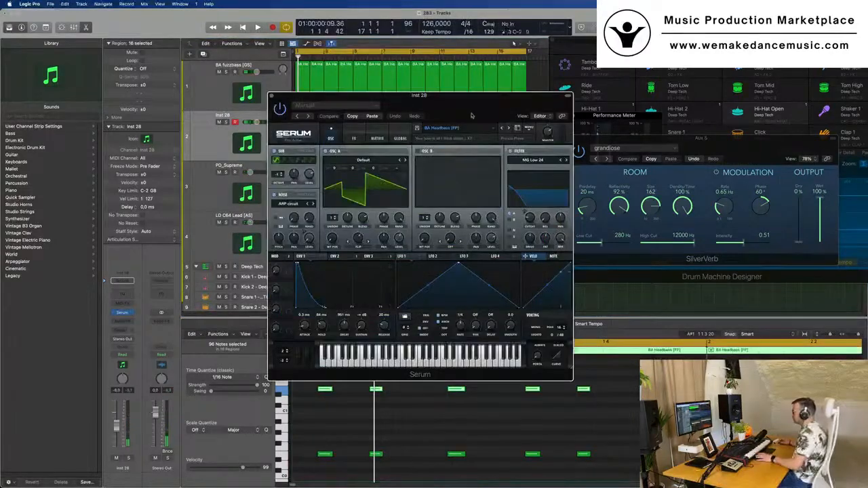
left_click_drag(472, 116, 447, 110)
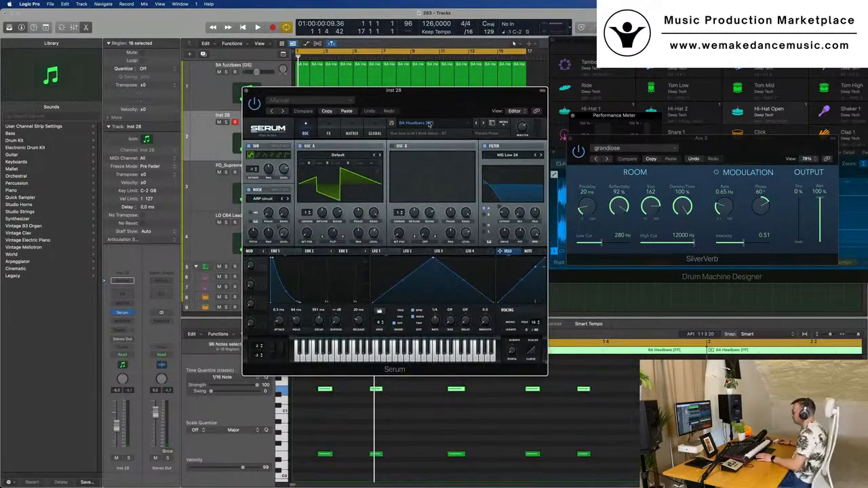
left_click(428, 125)
mouse_move(458, 172)
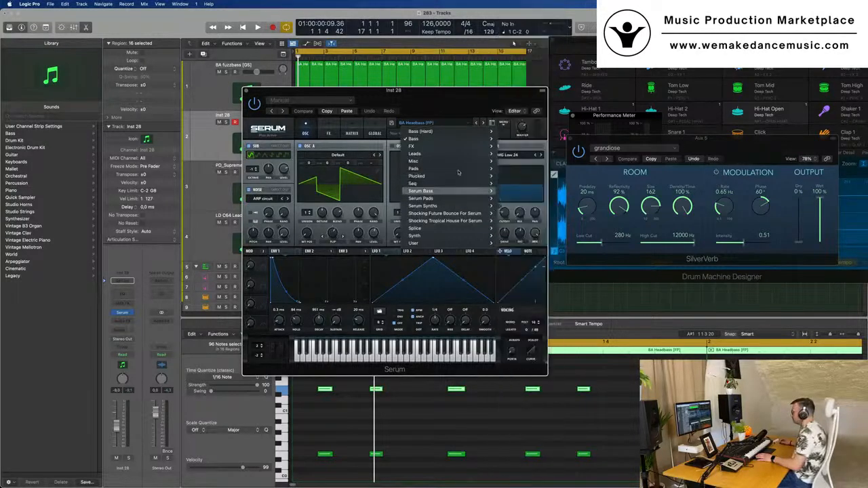
left_click(437, 101)
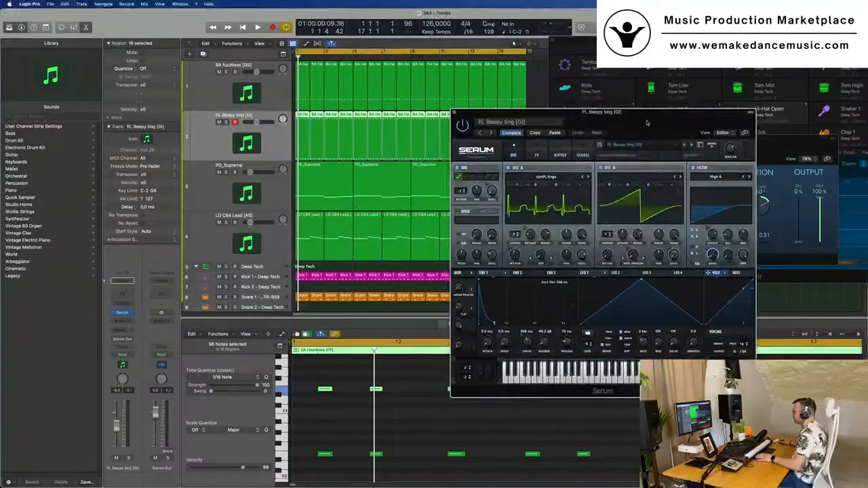
Step: Audition the PL Beepy ting track with Serum's window moved aside, and lower the track's volume
left_click_drag(647, 115, 493, 105)
key("space")
key("space")
left_click_drag(117, 429, 117, 437)
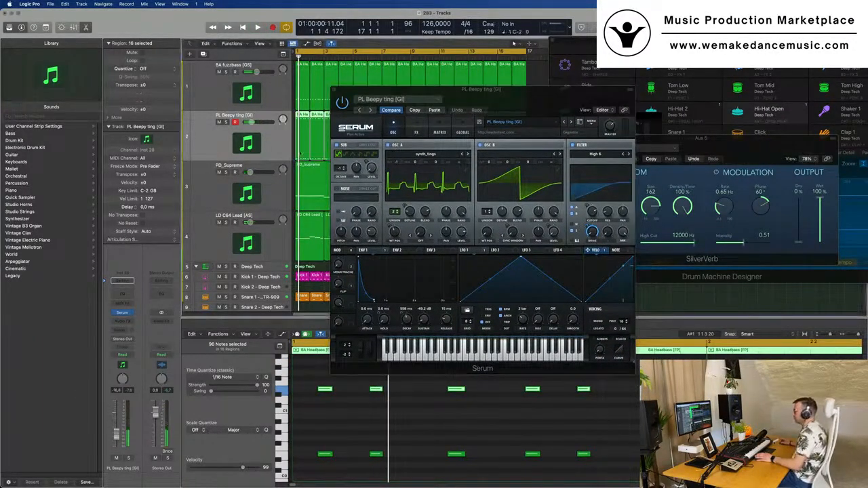
Step: Load Serum's next preset, PL Big Bells [AS], and audition it while raising the track's volume to -11.0 dB
left_click_drag(570, 94, 556, 93)
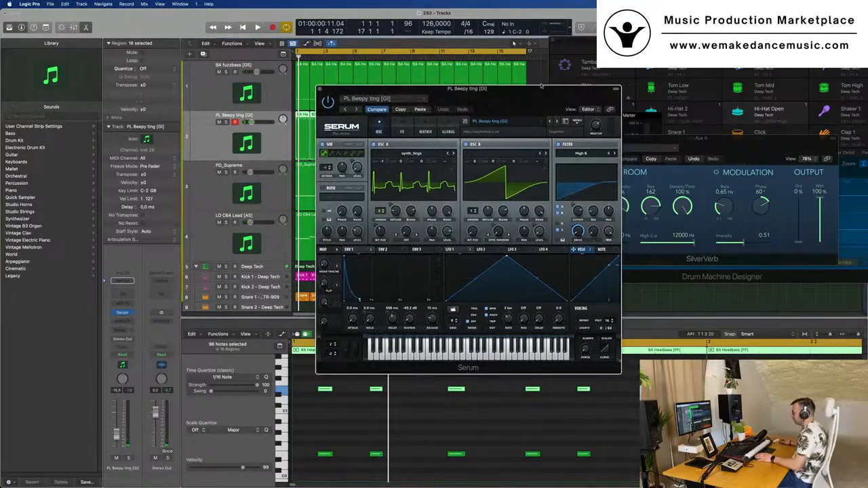
left_click(556, 122)
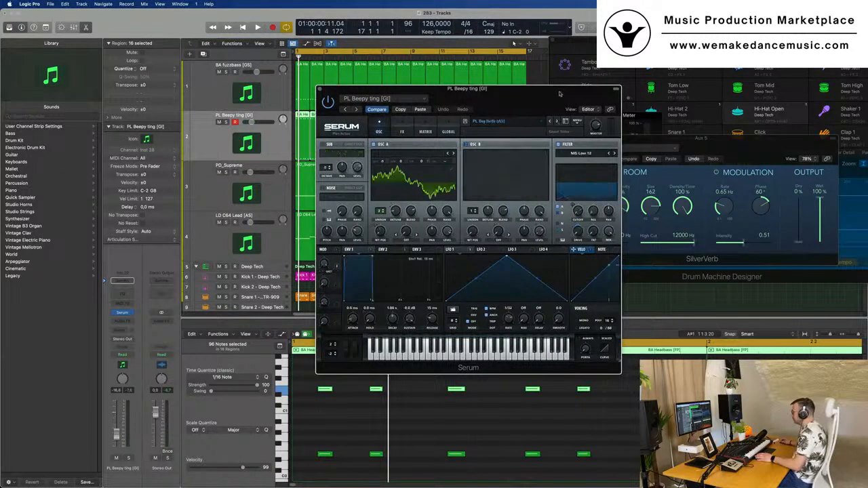
key("space")
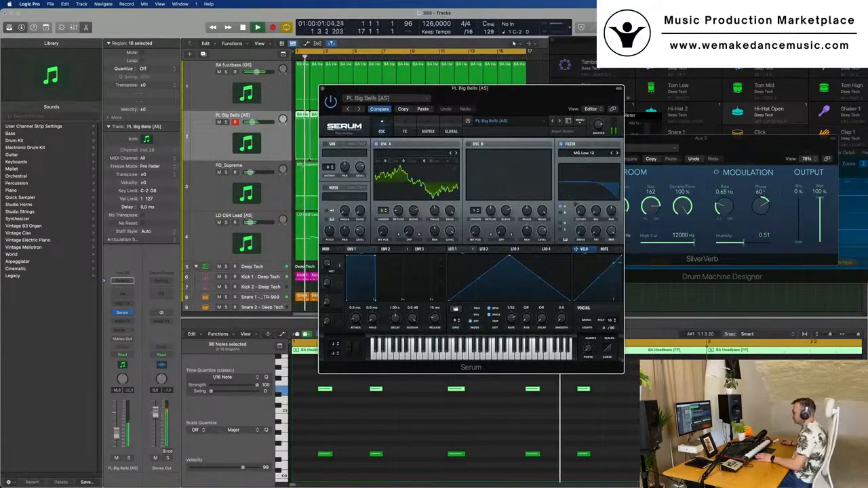
left_click_drag(117, 435, 116, 431)
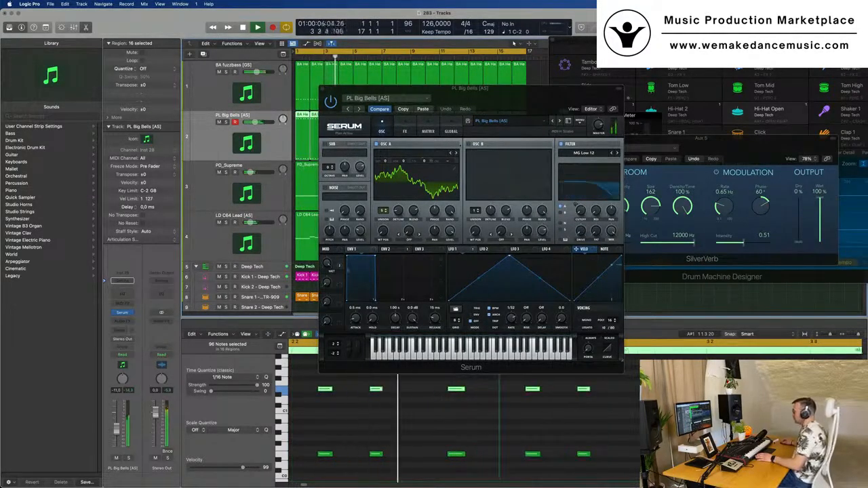
key("space")
Step: Transpose all notes in the pluck track's regions up one octave and play the loop
left_click(398, 421)
key("super+a")
key("alt+shift+Up")
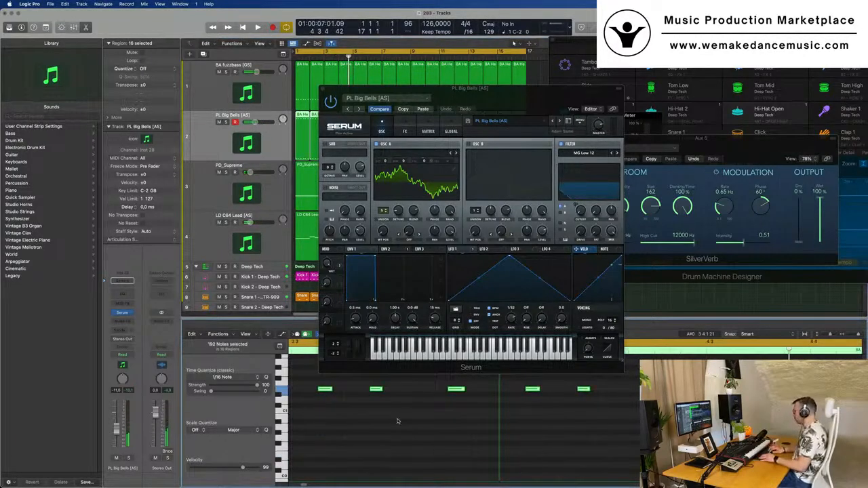
key("space")
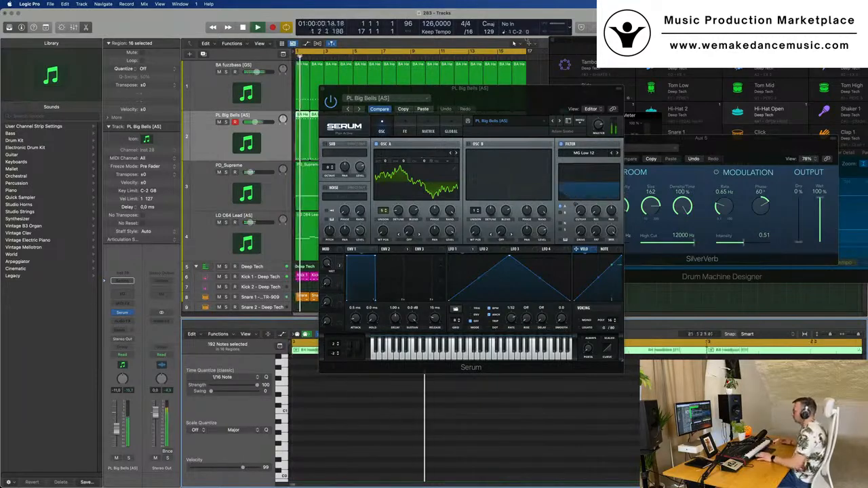
Step: Audition PL Cliche d00t [GI] in Serum and advance to the PL Crushed Pluck [AS] preset
mouse_move(510, 103)
left_mouse_down()
mouse_move(493, 118)
mouse_move(501, 117)
left_mouse_up()
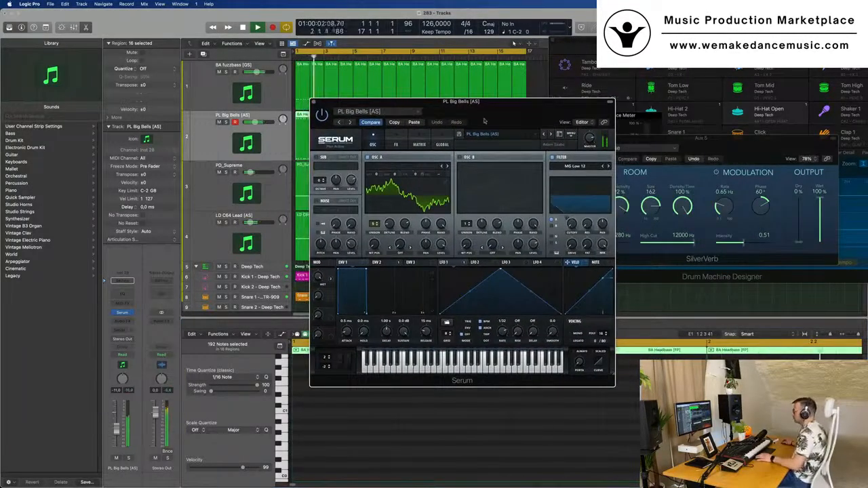
left_click(550, 135)
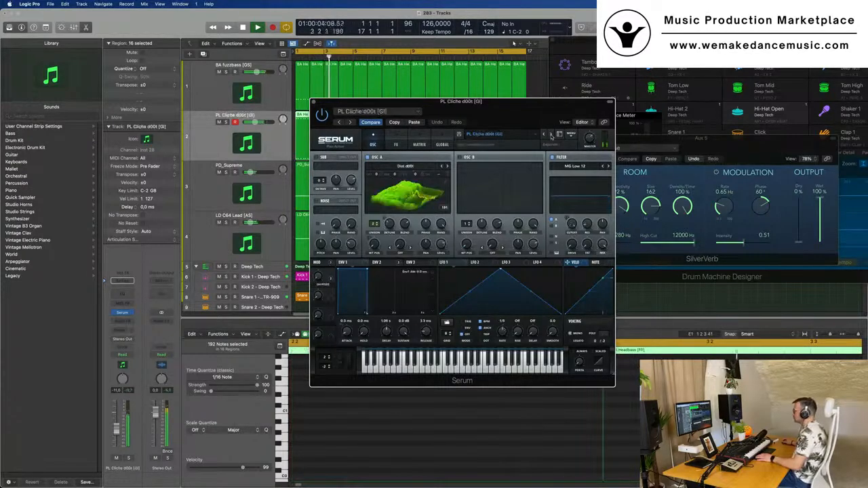
left_click_drag(551, 132, 597, 162)
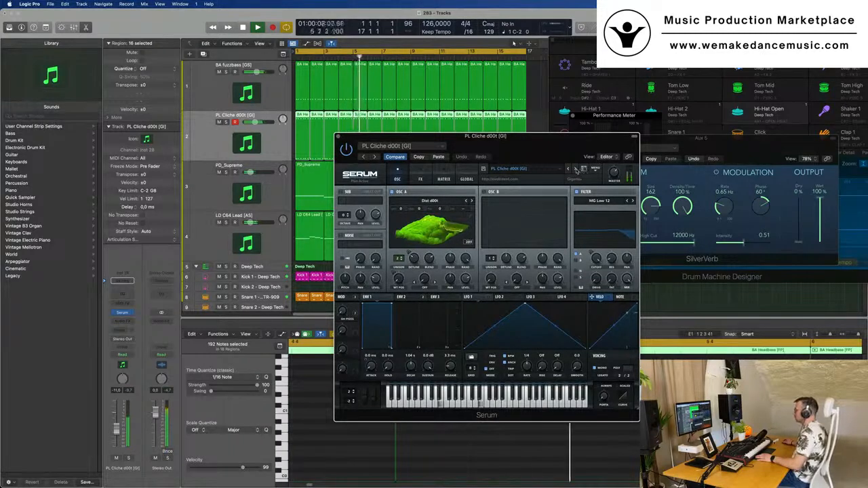
left_click(575, 168)
Step: Lower the PL Crushed Pluck track's volume to about -14 dB and turn down Serum's filter cutoff
left_click_drag(570, 135, 619, 129)
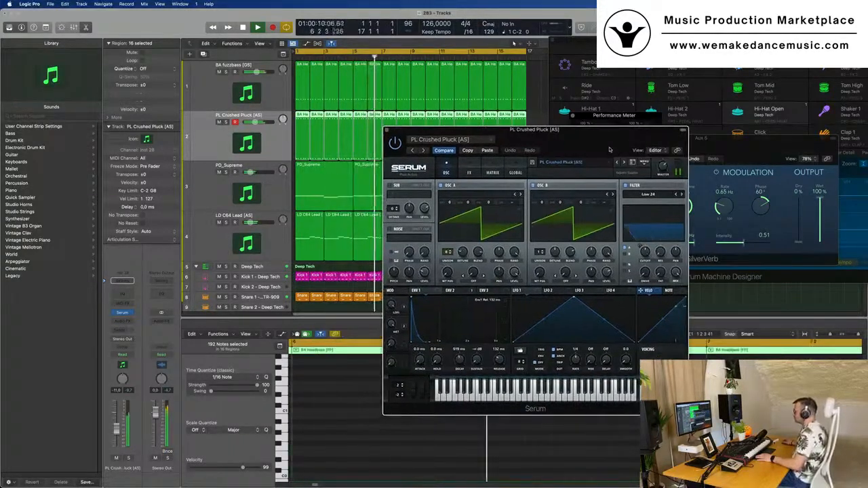
left_click_drag(118, 431, 119, 434)
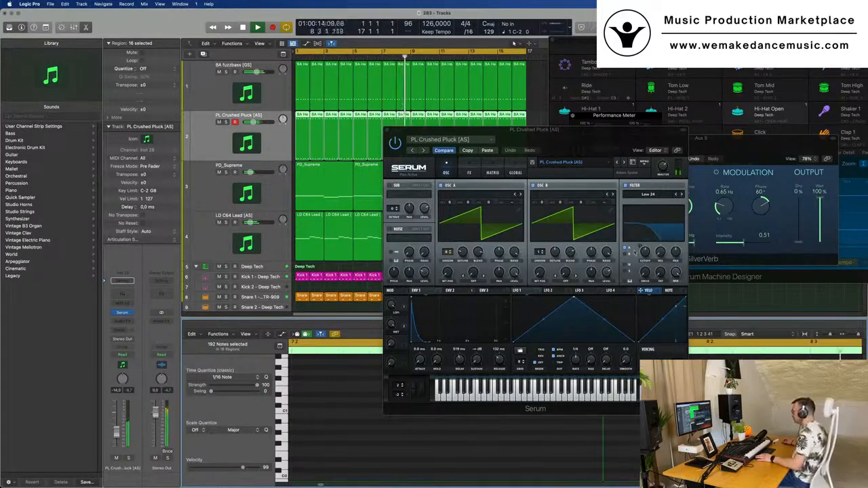
left_click_drag(645, 253, 646, 263)
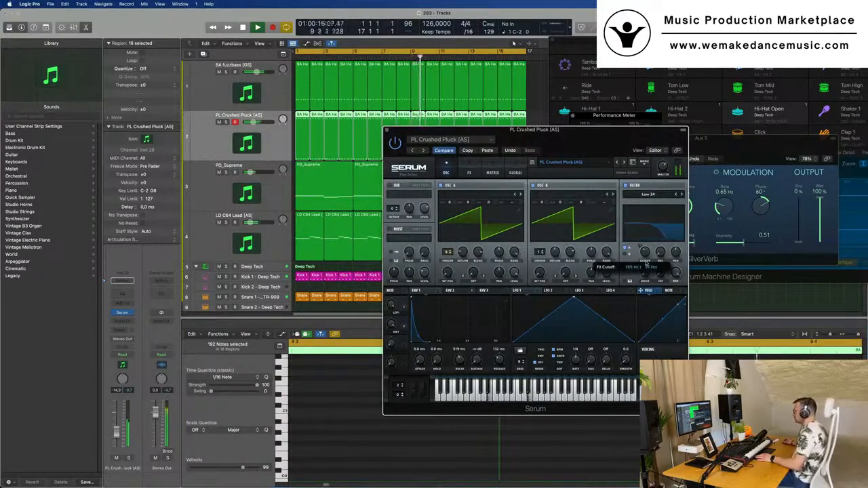
Step: Audition Serum's following pluck presets during playback, from PL Crusty Pluck [LCV] through PL D_Pluck [DU]
left_click_drag(476, 153, 351, 149)
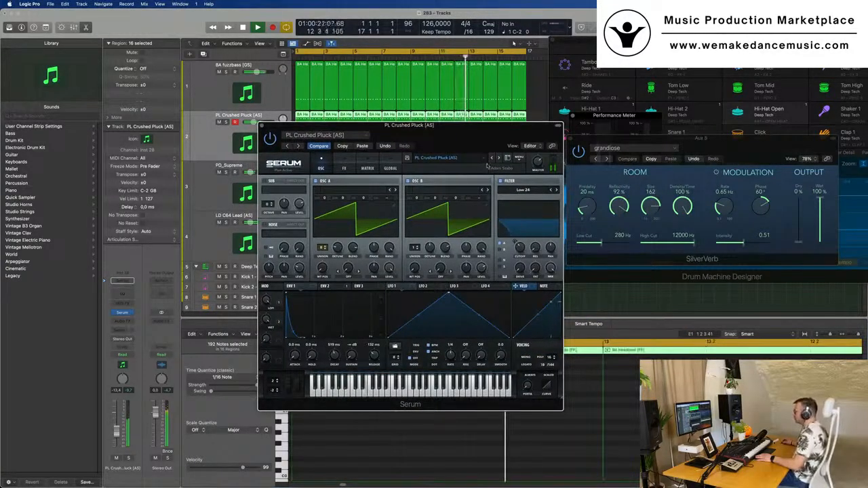
left_click(500, 158)
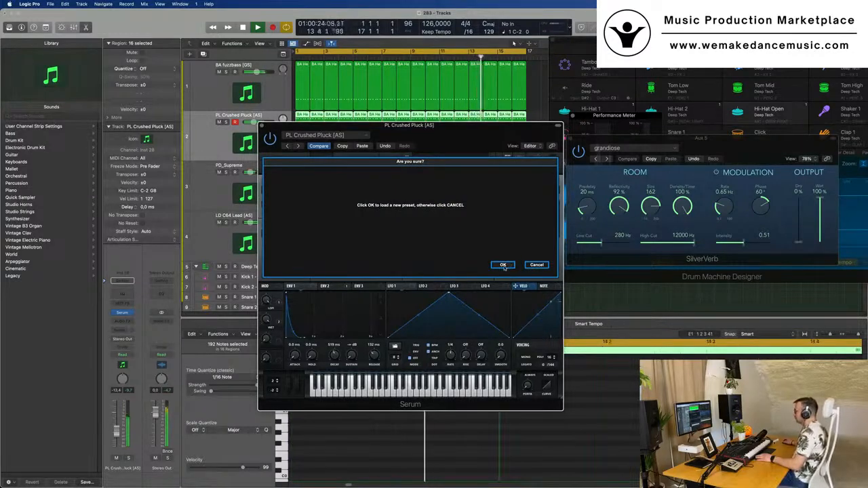
key("Return")
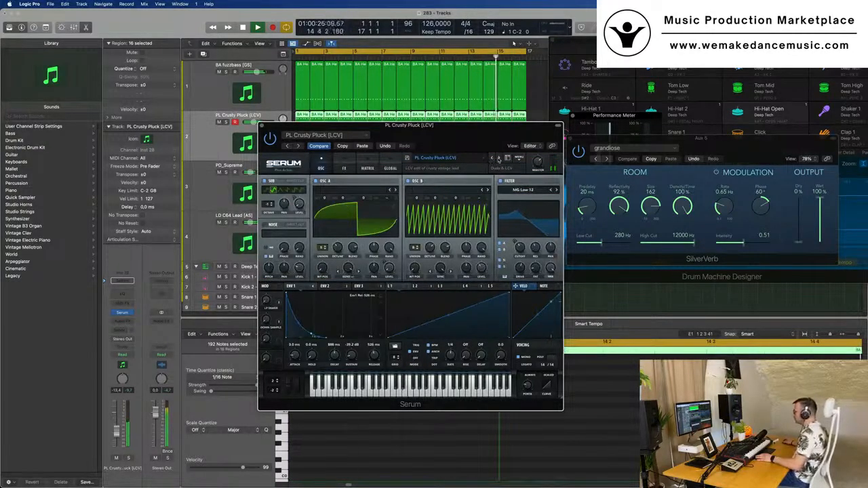
left_click(499, 159)
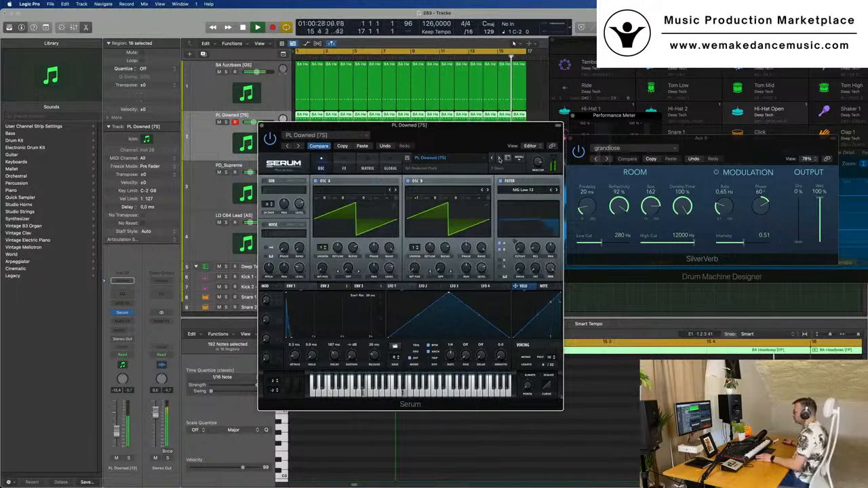
left_click(500, 158)
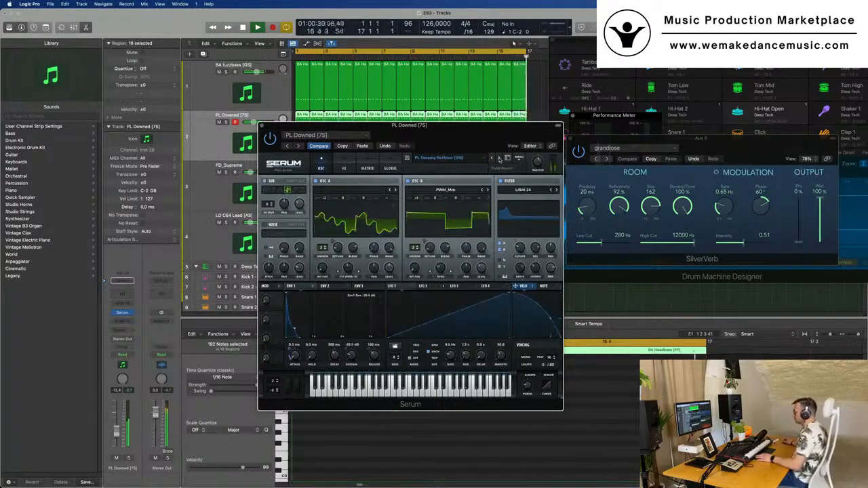
left_click(499, 158)
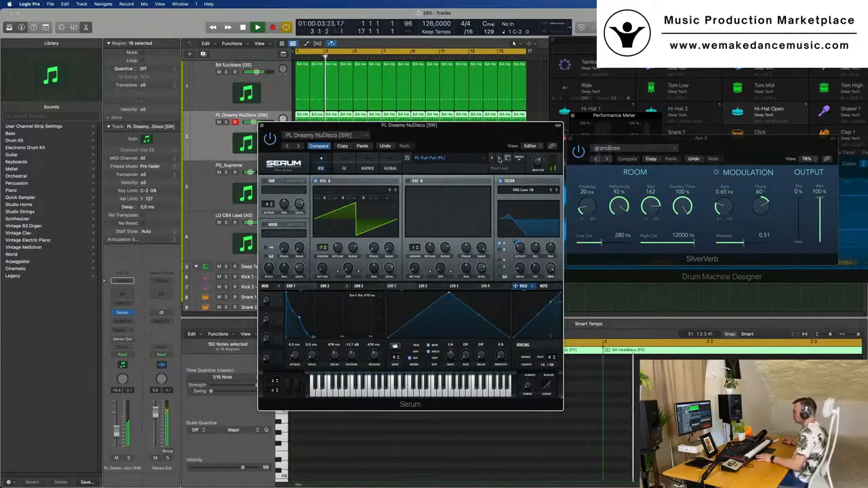
left_click(499, 158)
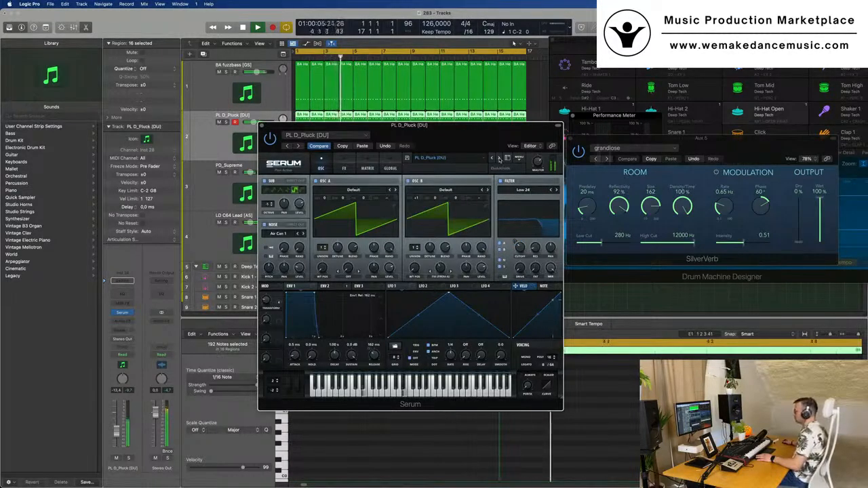
Step: Continue auditioning Serum's pluck presets past PL Mallety, PL Metallica and PL Monolith up to PL Nothing Special [DRK]
left_click(500, 158)
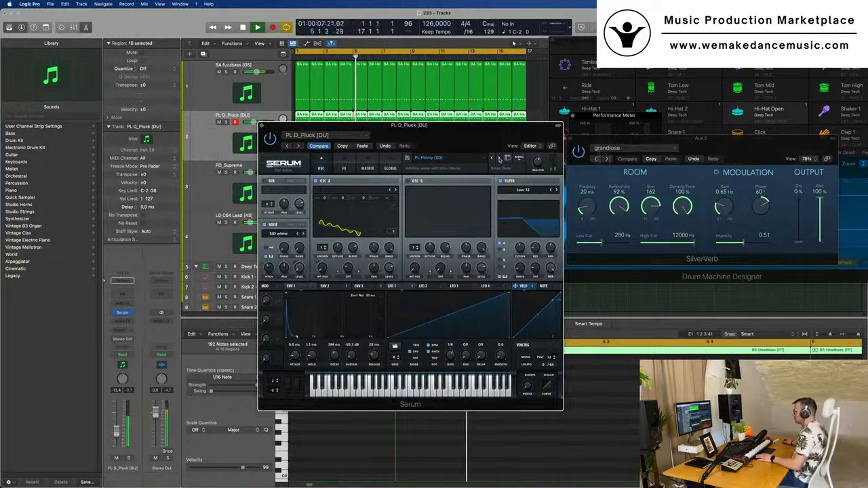
left_click(500, 157)
left_click(500, 158)
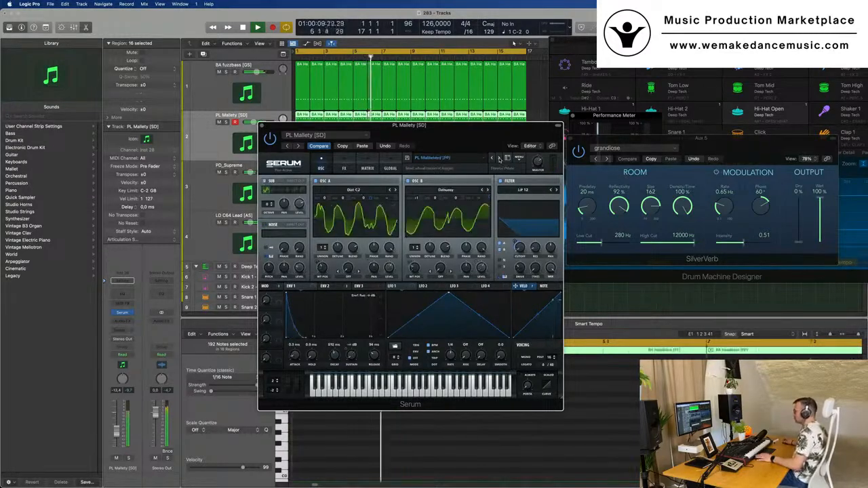
left_click(499, 158)
left_click(500, 158)
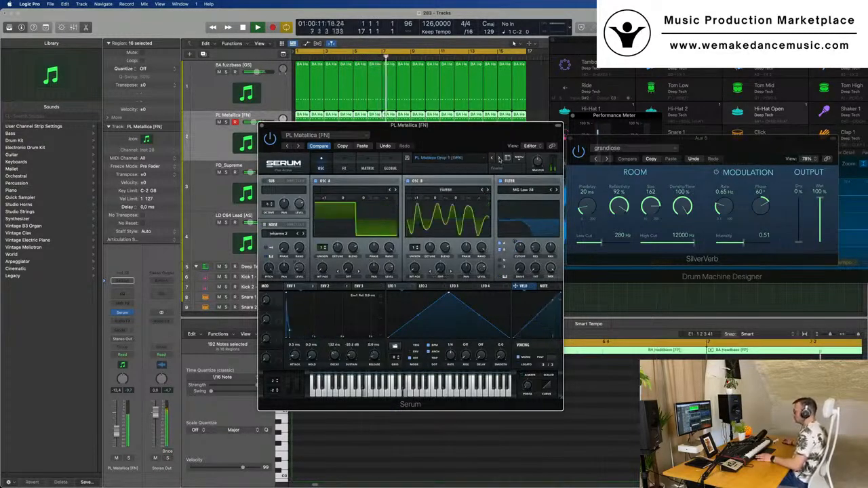
left_click(500, 158)
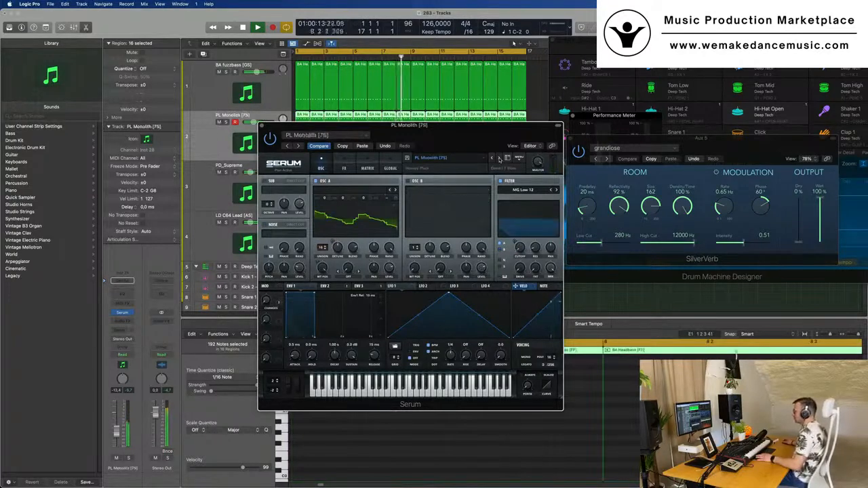
left_click(499, 158)
left_click(499, 158)
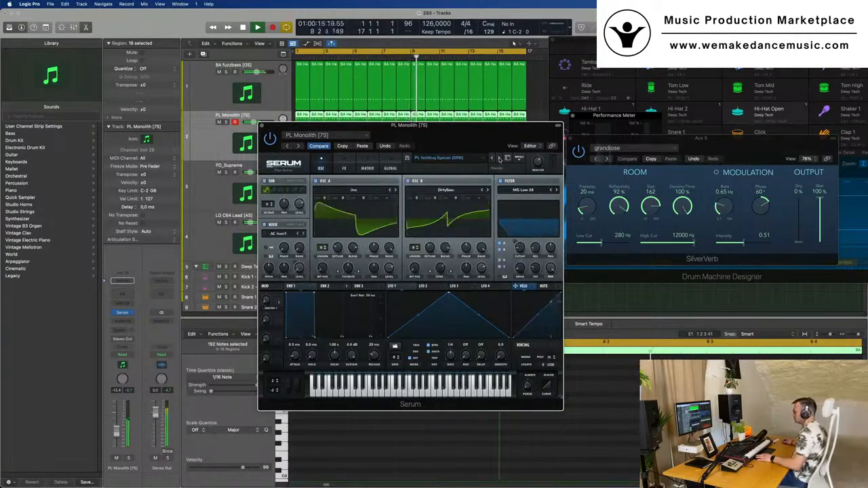
Step: Return Serum to the PL Crushed Pluck [AS] preset and readjust its filter cutoff during playback
left_click(500, 158)
left_click_drag(451, 134, 512, 114)
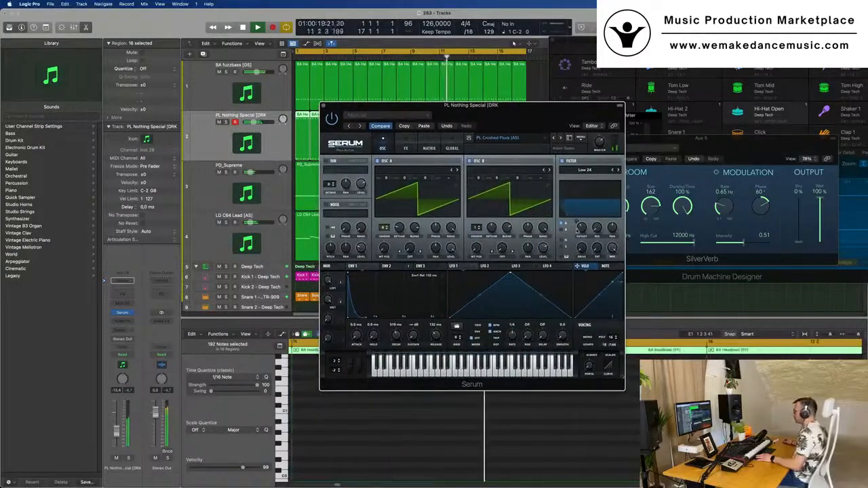
mouse_move(579, 216)
left_click_drag(581, 206, 581, 231)
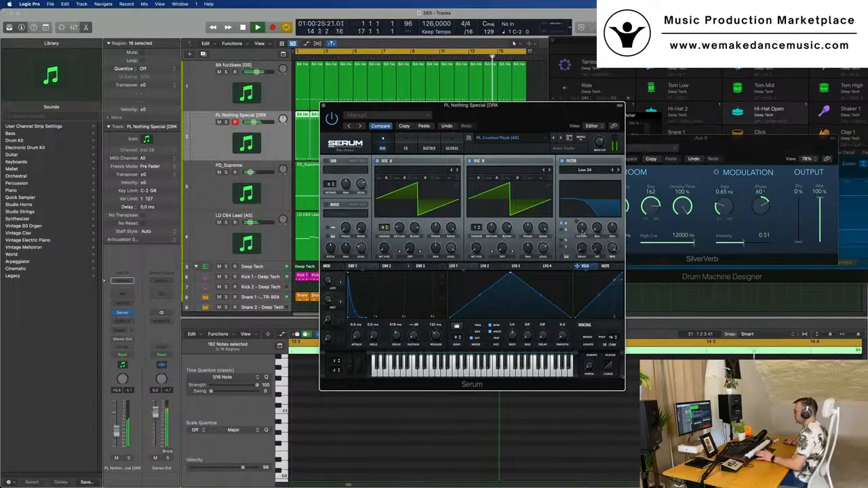
left_click_drag(534, 112, 559, 104)
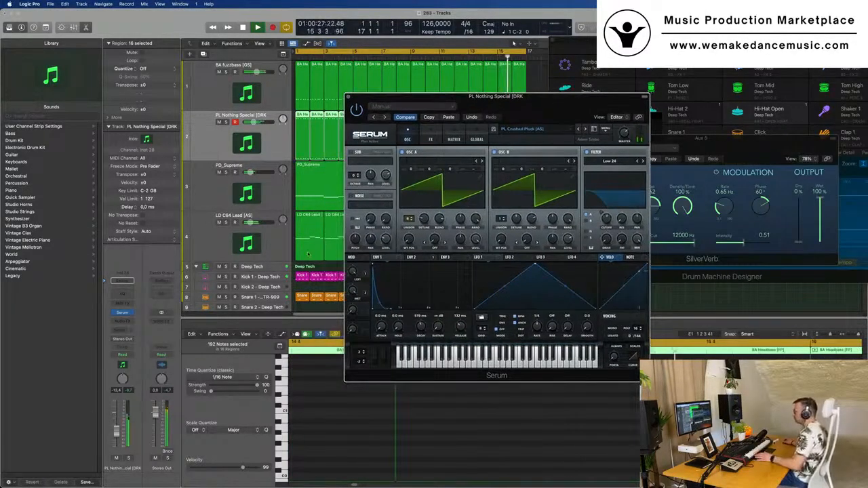
Step: Show the effects of the PL Crushed Pluck preset and enlarge Serum's window for easier editing
left_click(431, 140)
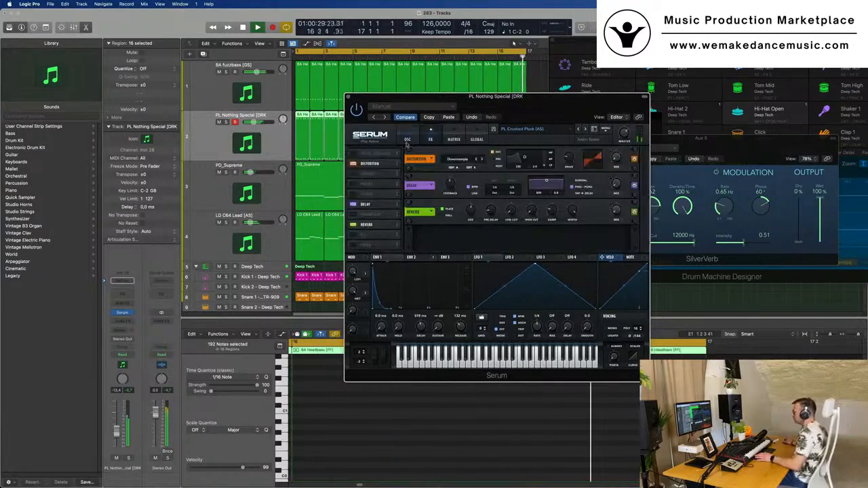
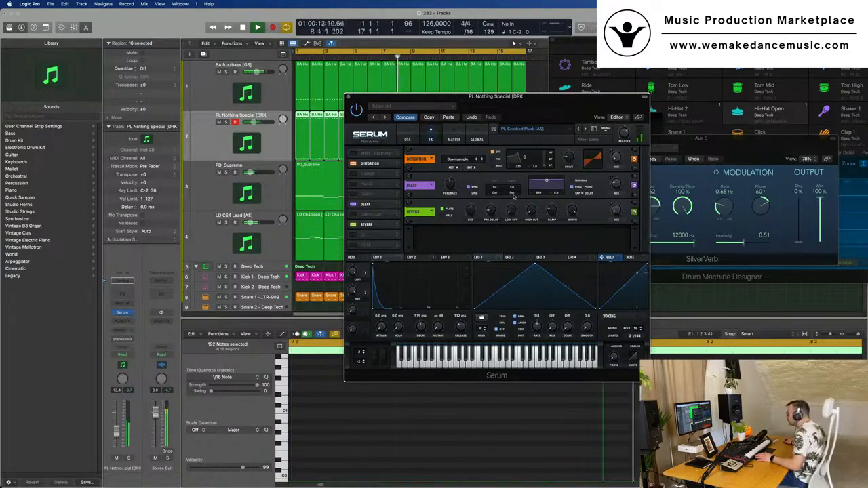
left_click_drag(593, 101, 496, 94)
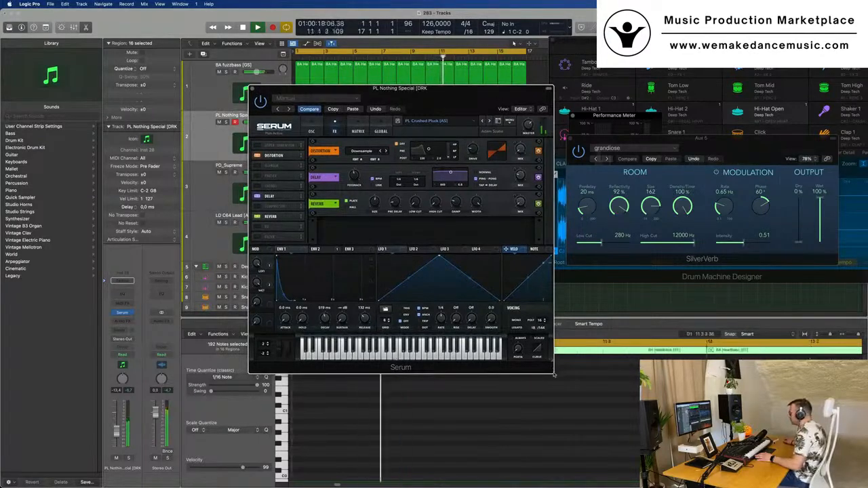
left_click_drag(557, 367, 639, 444)
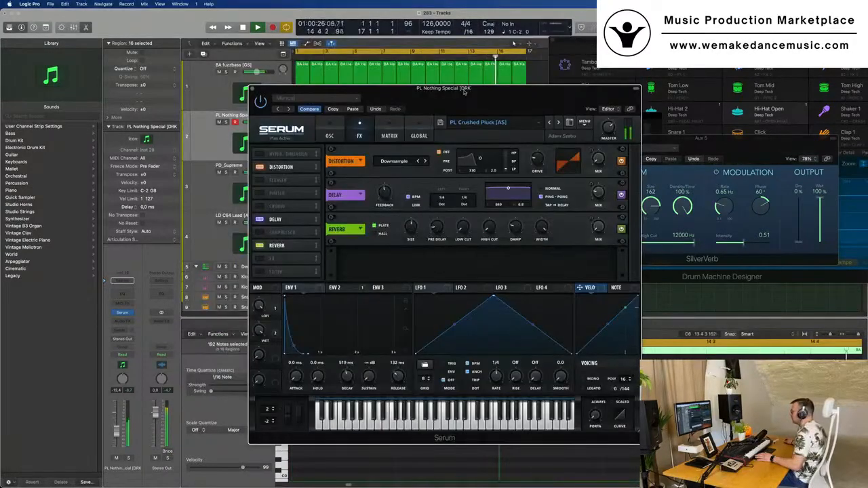
left_click_drag(465, 92, 401, 56)
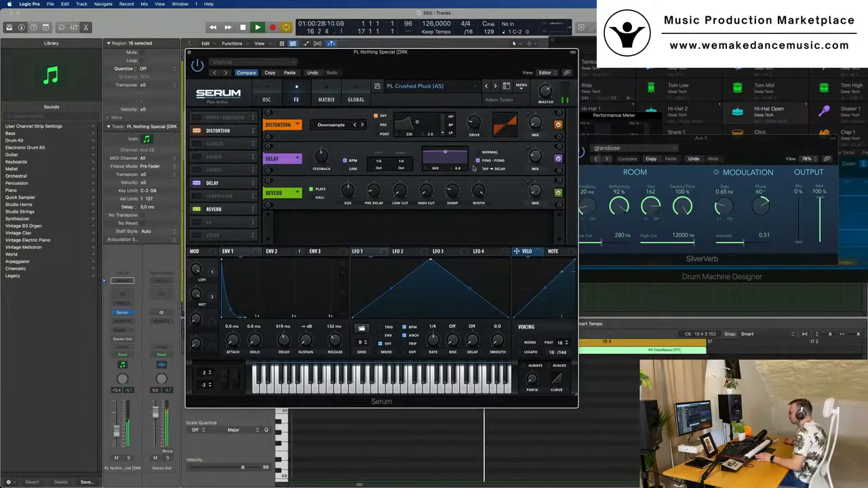
Step: Try Serum's delay in Tap-Delay mode and switch it back to Ping-Pong
left_click(477, 169)
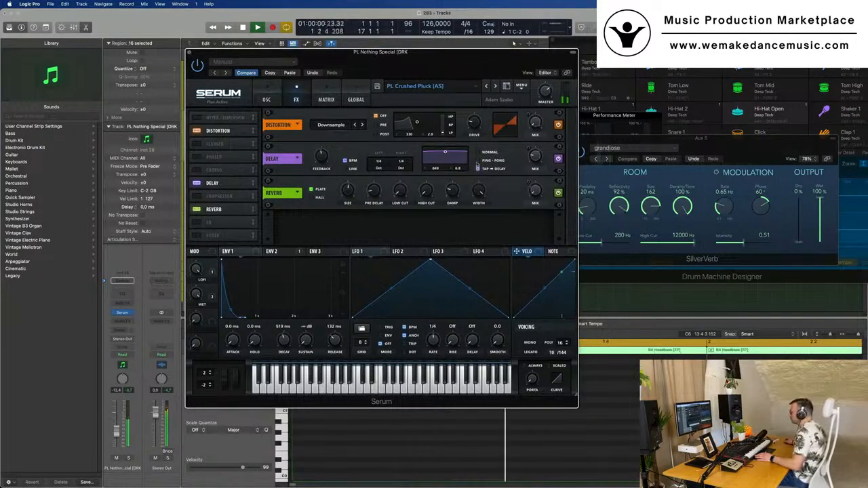
left_click(478, 162)
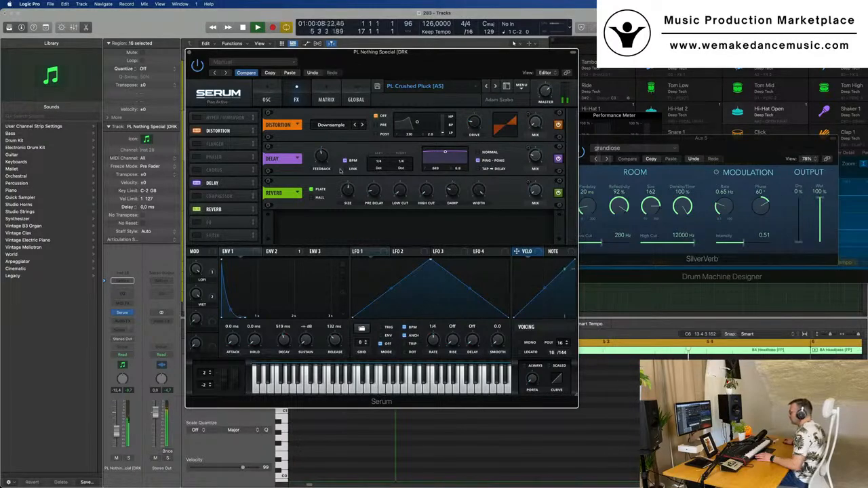
mouse_move(321, 156)
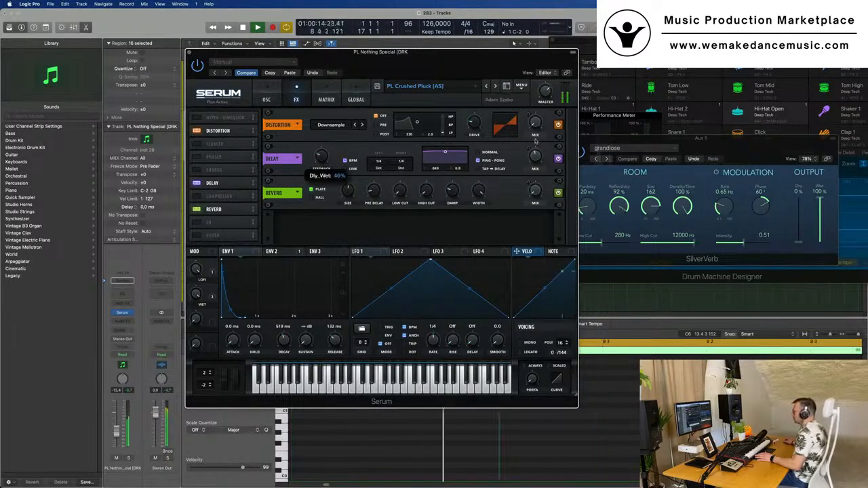
Step: Lower the wet mix of Serum's delay on the pluck to about 18% and close the plug-in window
left_click_drag(536, 139, 535, 159)
left_click_drag(461, 59, 623, 65)
mouse_move(698, 163)
left_mouse_down()
mouse_move(698, 137)
mouse_move(696, 168)
left_mouse_up()
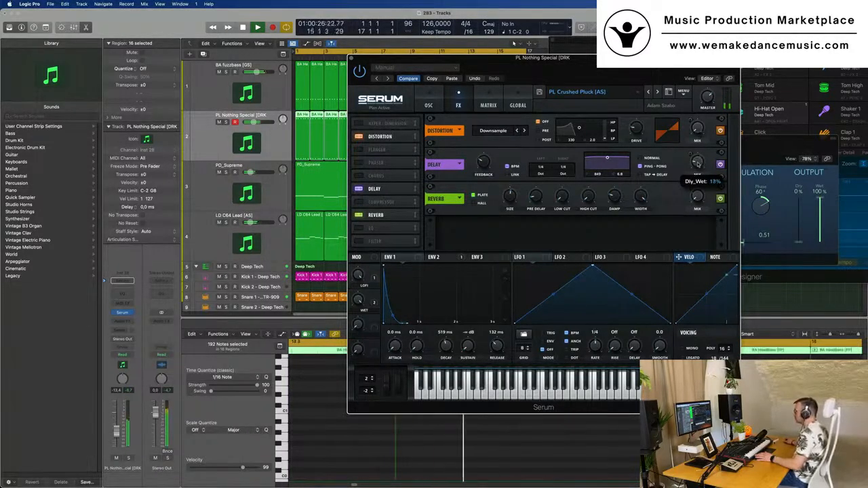
left_click_drag(542, 57, 434, 78)
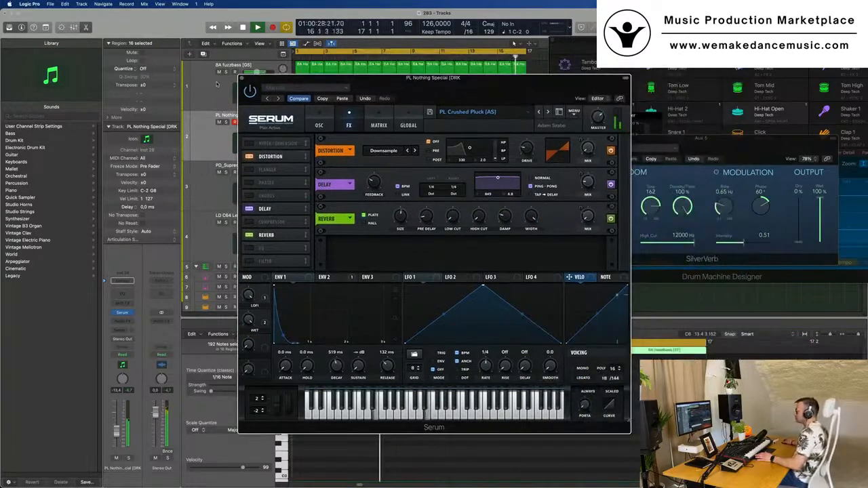
key("super+w")
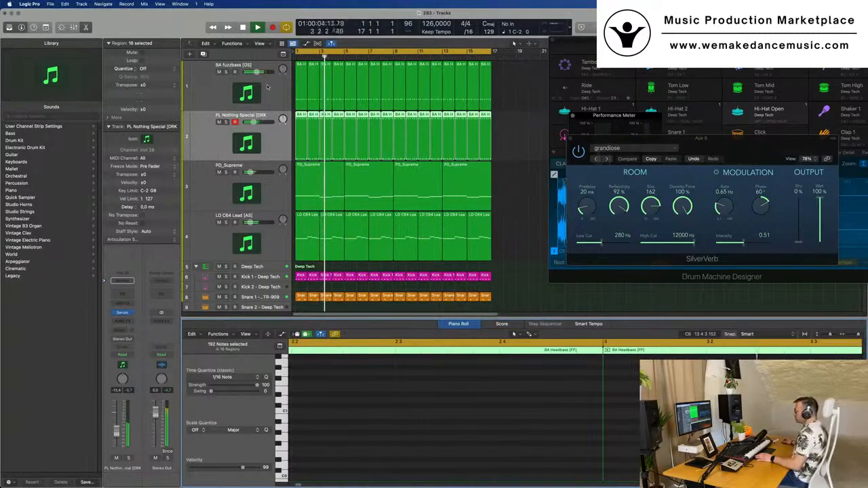
Step: Join the BA fuzzbass regions in bars 13 to 16 into one four-bar region and stop playback
left_click(300, 75)
left_click(313, 96)
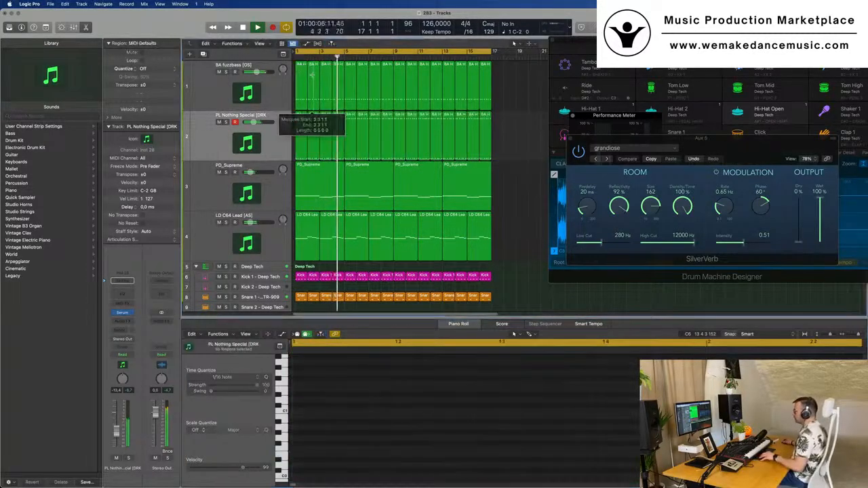
mouse_move(506, 86)
left_mouse_down()
mouse_move(429, 100)
mouse_move(449, 100)
left_mouse_up()
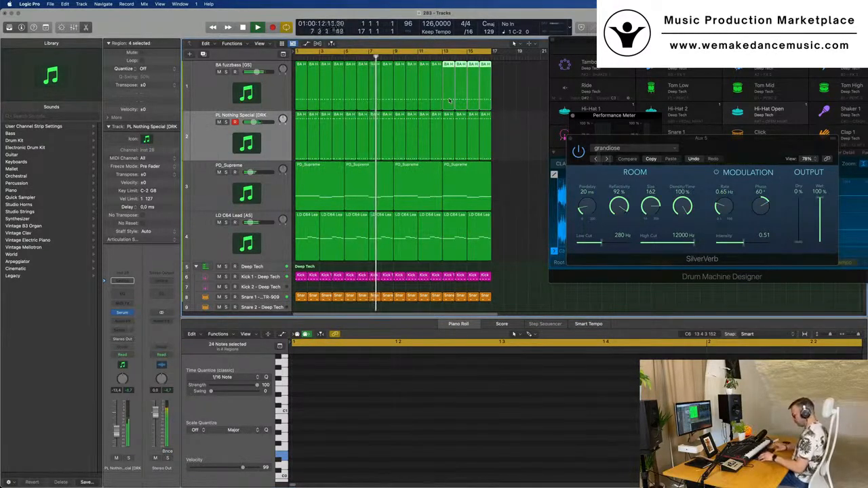
key("super+j")
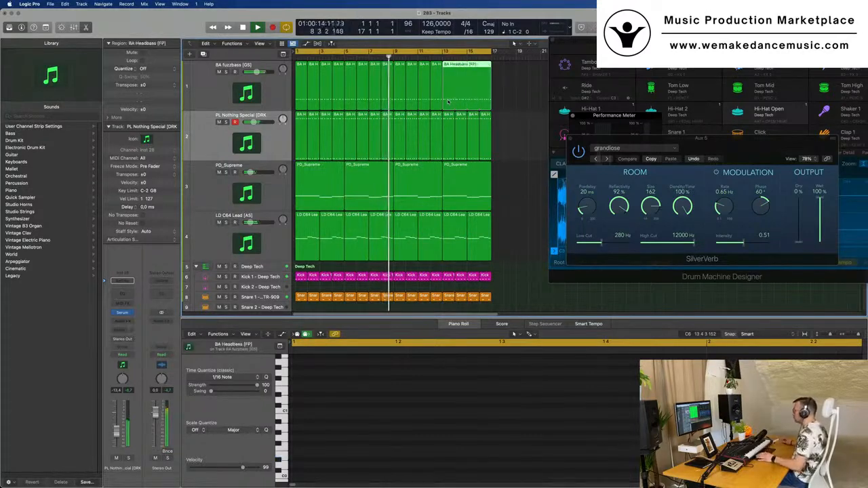
key("space")
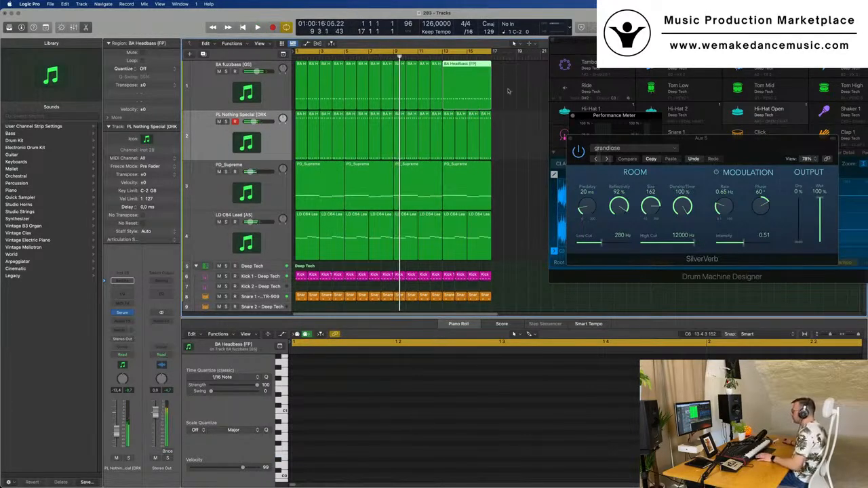
Step: Display the bass, pluck and pad regions of bars 13 to 16 together in the Piano Roll
left_click_drag(516, 84, 447, 201)
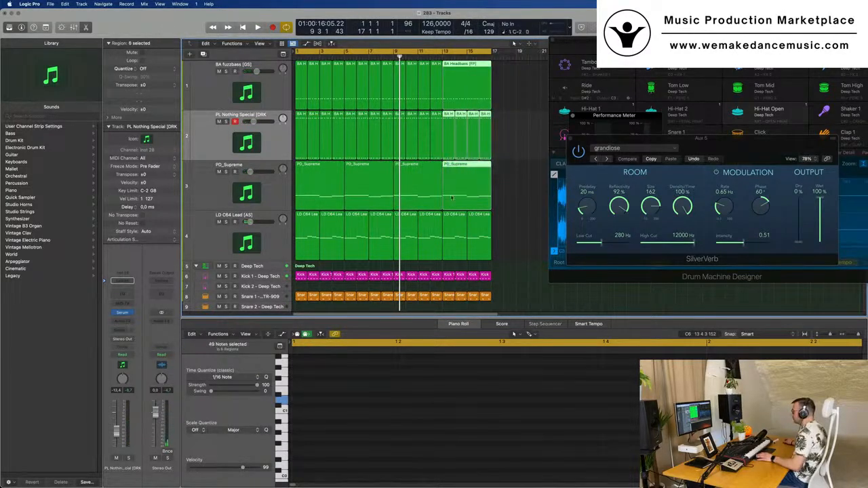
key("e")
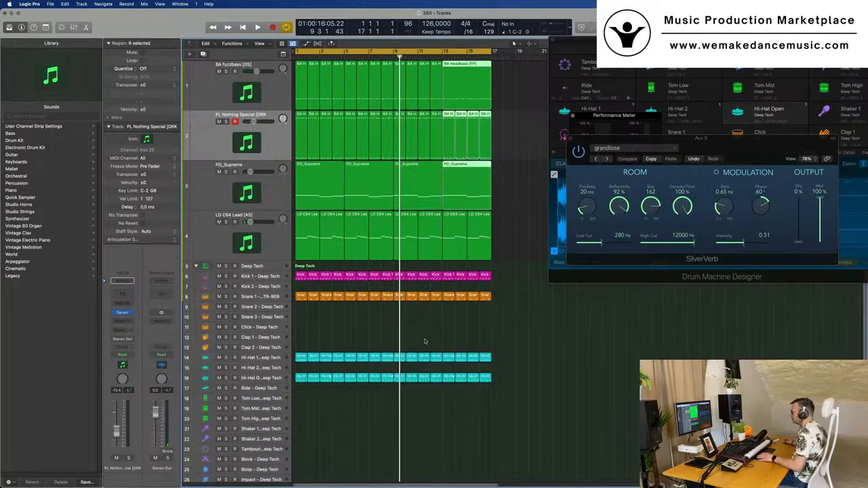
key("e")
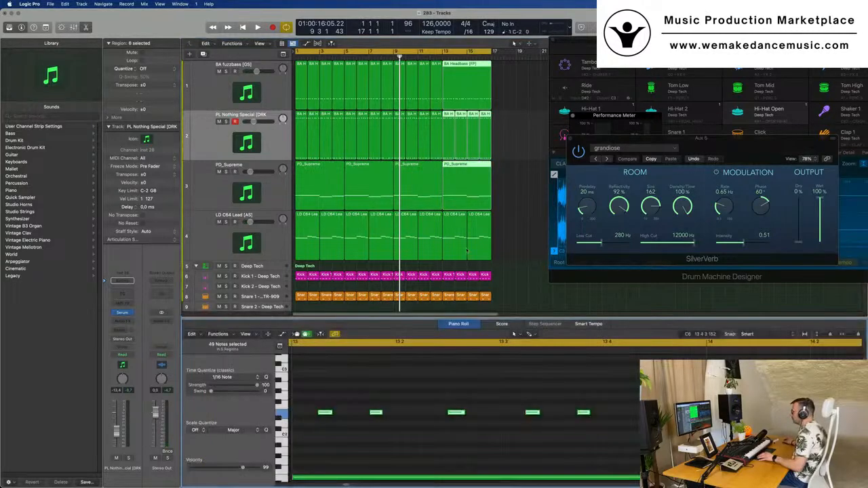
scroll(441, 392, "down", 5)
scroll(440, 392, "down", 5)
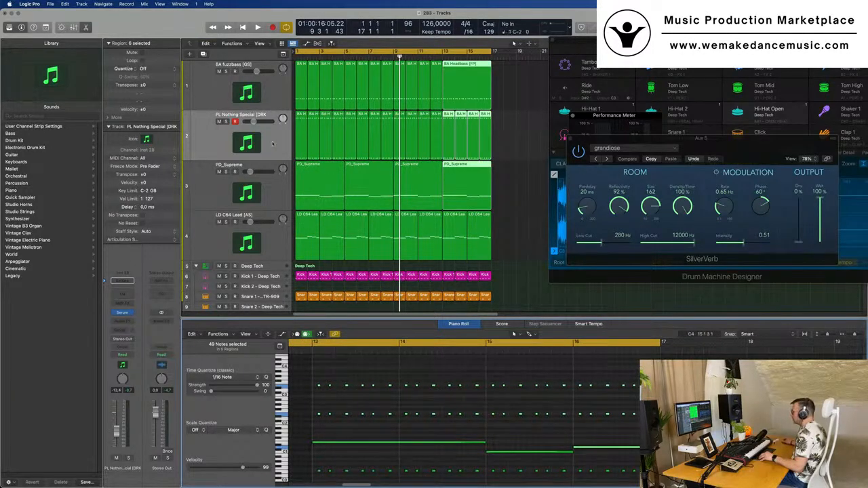
Step: Reorder the PL Nothing Special track below PD_Supreme and display only the last bass and pad regions together in the Piano Roll
left_click(514, 130)
left_click_drag(269, 138, 268, 190)
left_click_drag(514, 89, 456, 139)
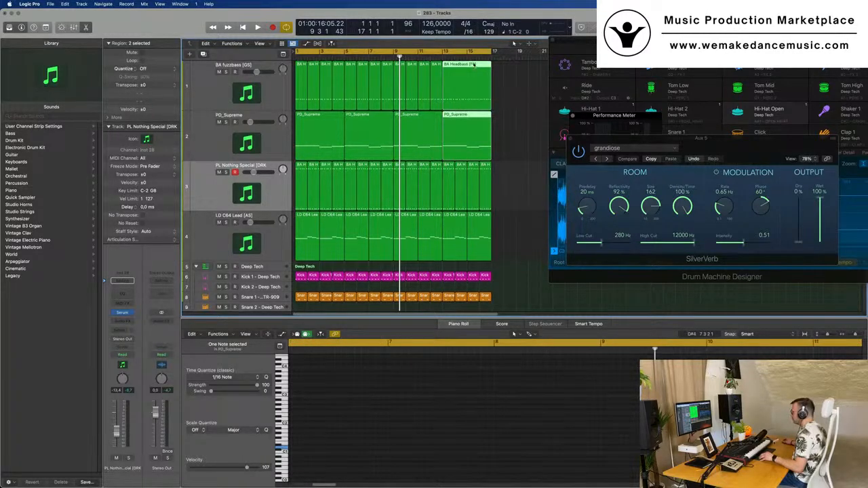
key("e")
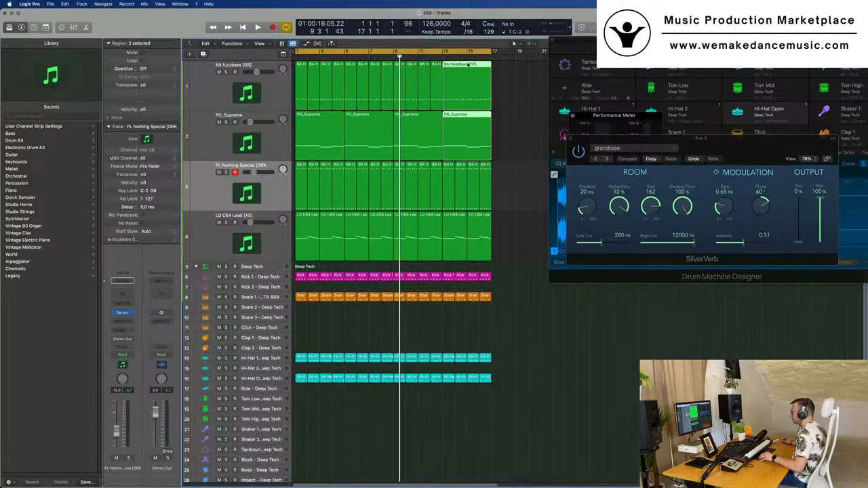
key("e")
scroll(361, 410, "up", 5)
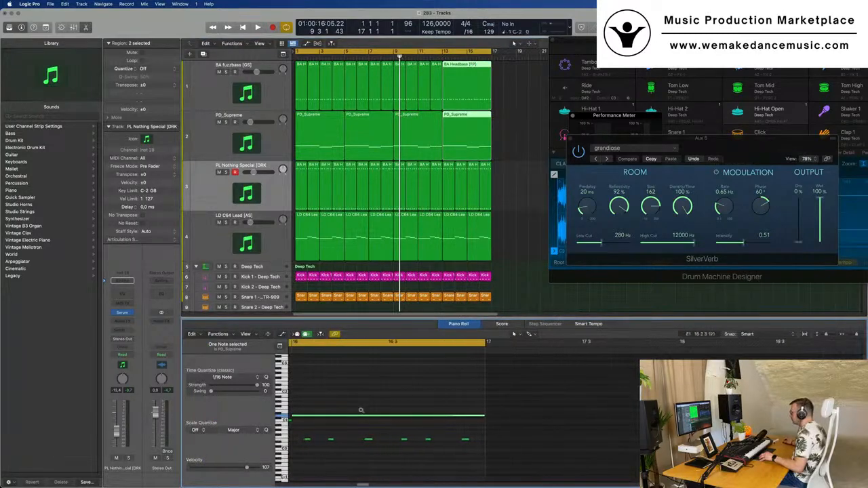
scroll(361, 411, "down", 1)
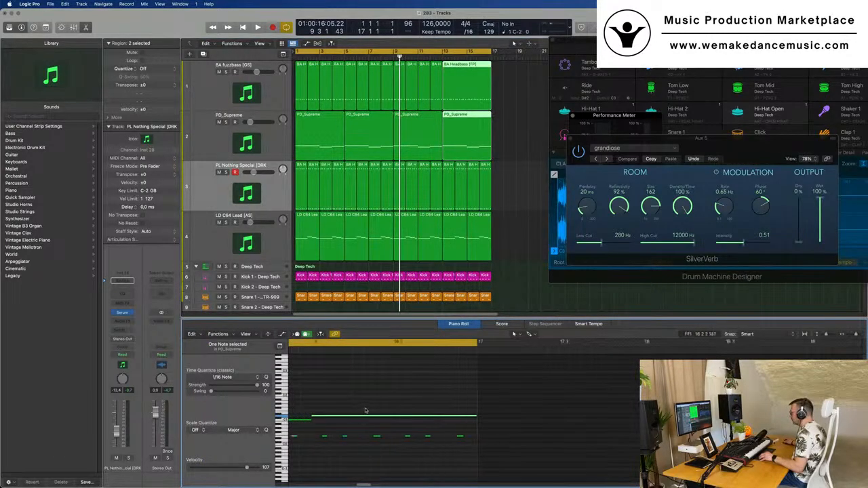
scroll(360, 410, "down", 3)
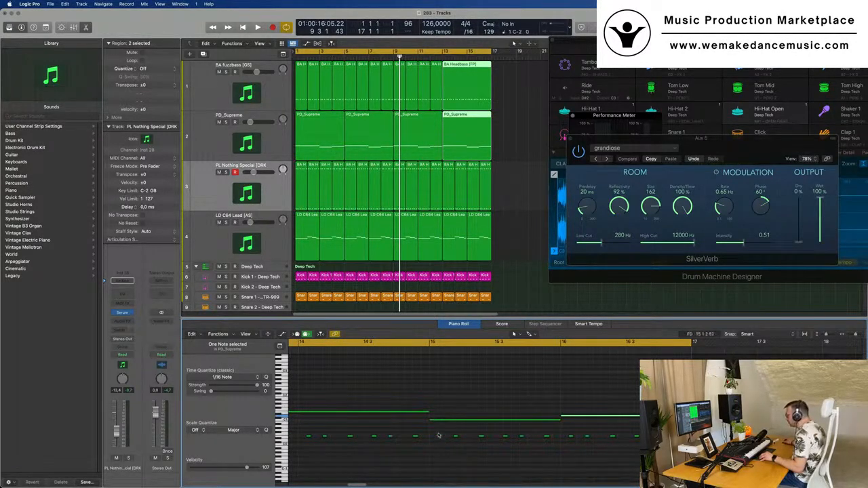
Step: Transpose the bass notes in bars 15 and 16 down to follow the pad, and audition bars 13 to 16 in a cycle
left_click_drag(436, 432, 553, 444)
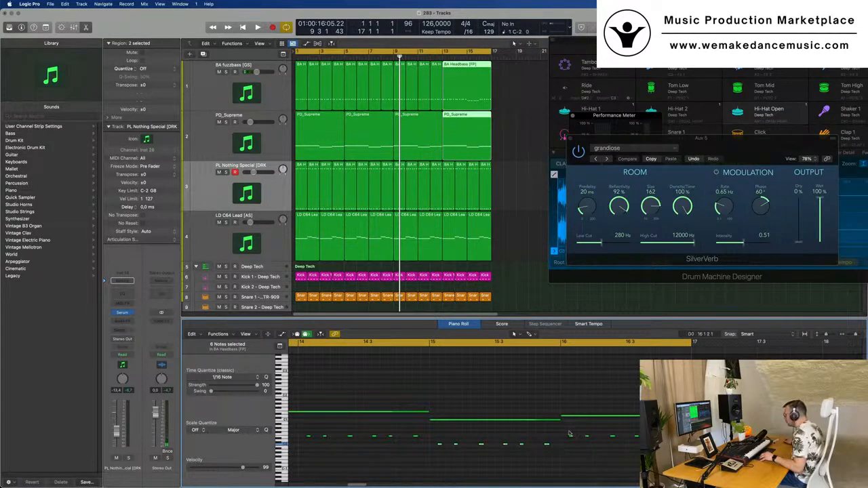
left_click_drag(683, 440, 686, 440)
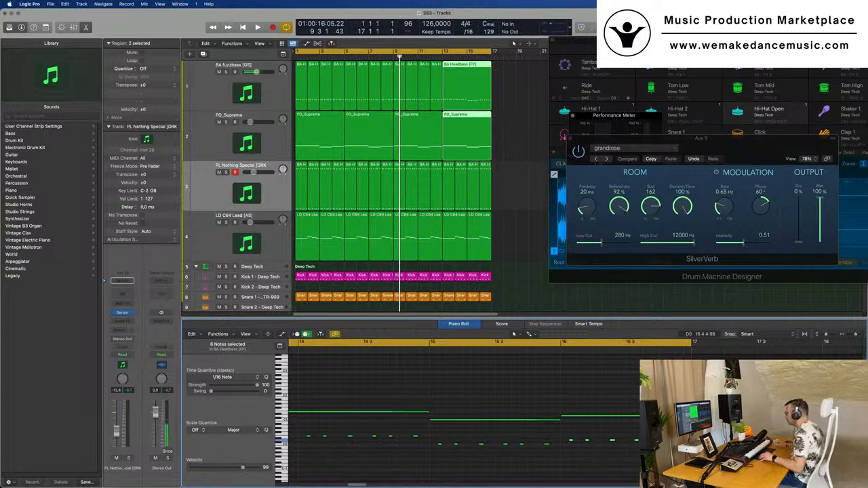
left_click_drag(443, 52, 491, 52)
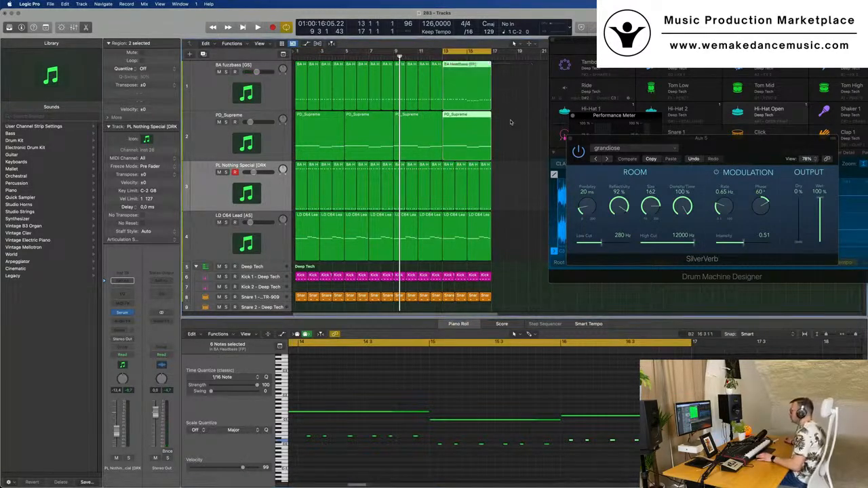
key("space")
left_click(513, 132, "ctrl+alt")
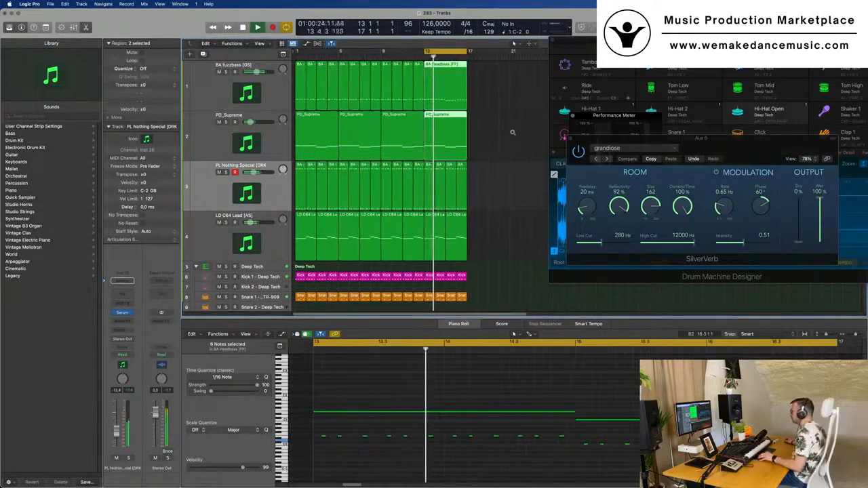
left_click(512, 132, "ctrl+alt")
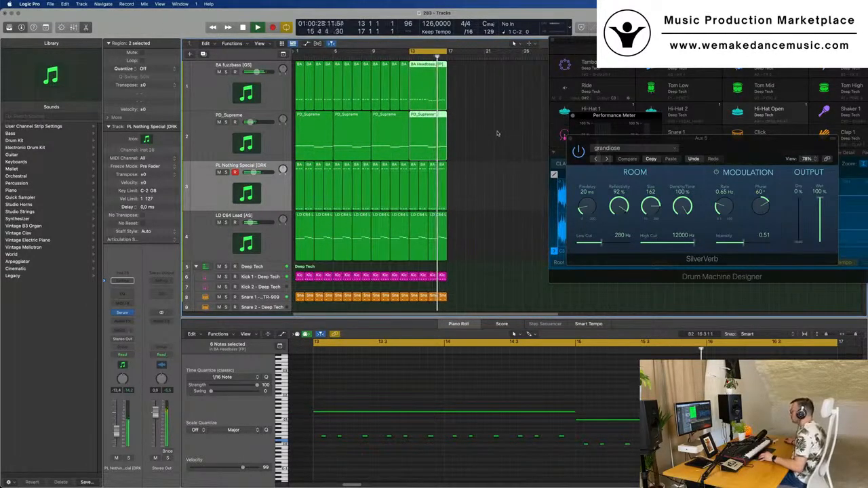
scroll(497, 133, "down", 1)
key("space")
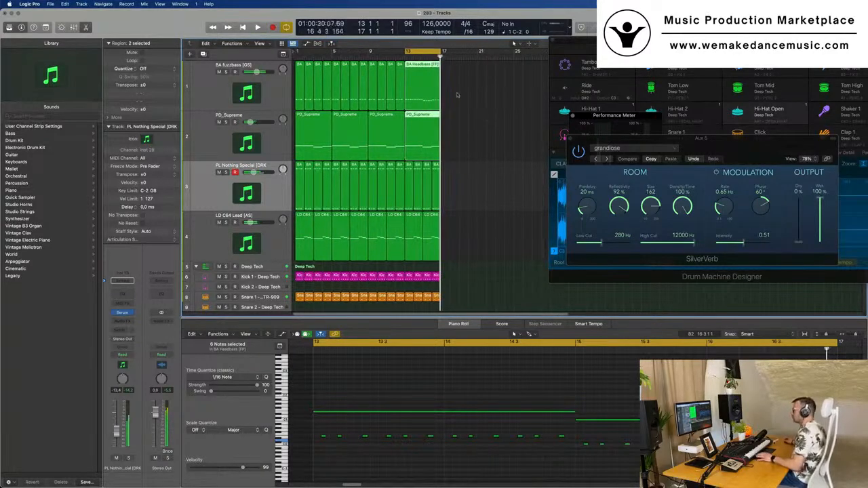
Step: Replace the one-bar BA fuzzbass regions in bars 1 to 12 with three copies of the edited four-bar bass region
left_click(297, 79)
left_click_drag(301, 76, 399, 85)
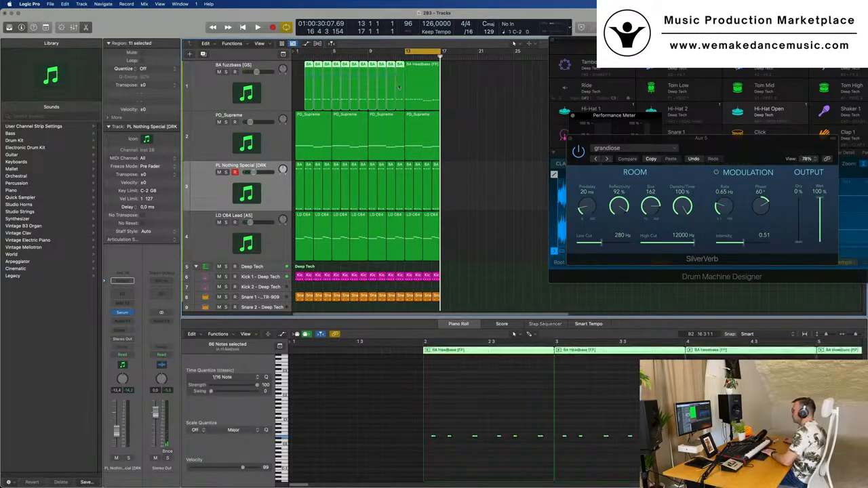
left_click(420, 66)
mouse_move(294, 80)
left_mouse_down()
mouse_move(390, 83)
mouse_move(417, 72)
mouse_move(305, 77)
left_mouse_up()
key("Delete")
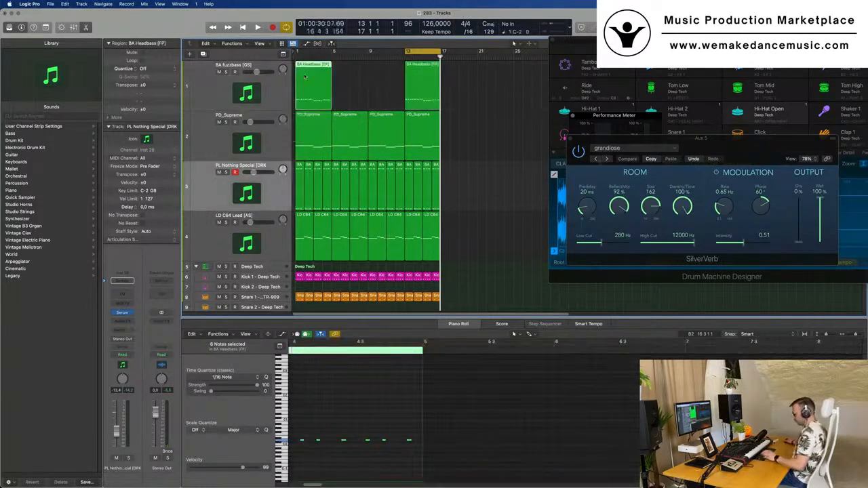
key("super+r")
key("super+r")
Step: Extend the cycle back to bar 1 and replay the loop from the start with the LD C64 Lead track muted
key("space")
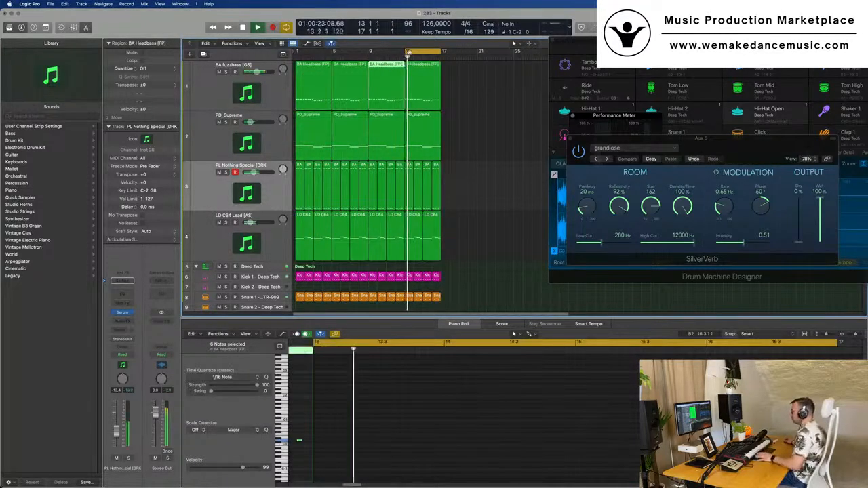
left_click_drag(405, 52, 296, 54)
key("Return")
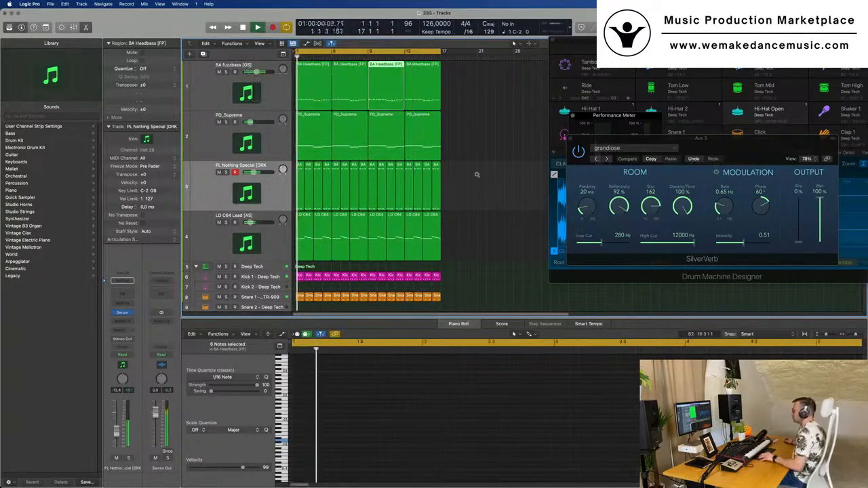
key("super+Left")
left_click(219, 223)
key("space")
key("space")
scroll(442, 213, "left", 4)
scroll(441, 215, "down", 3)
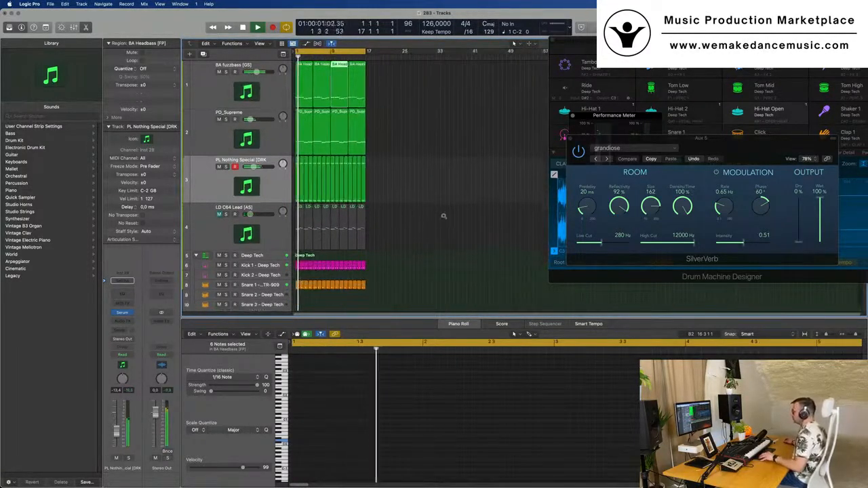
scroll(419, 212, "down", 2)
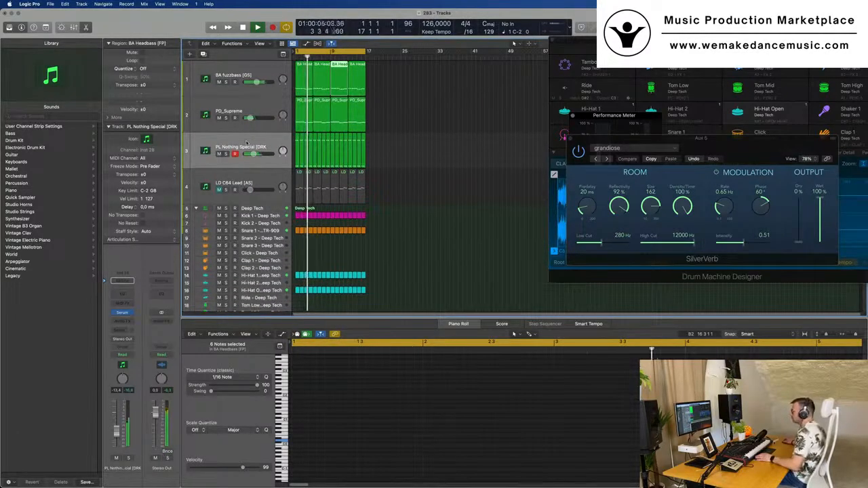
Step: Open Serum on the PL Nothing Special track, readjust its filter cutoff during playback and balance the track's volume at about -13.4 dB
left_click(235, 145)
key("space")
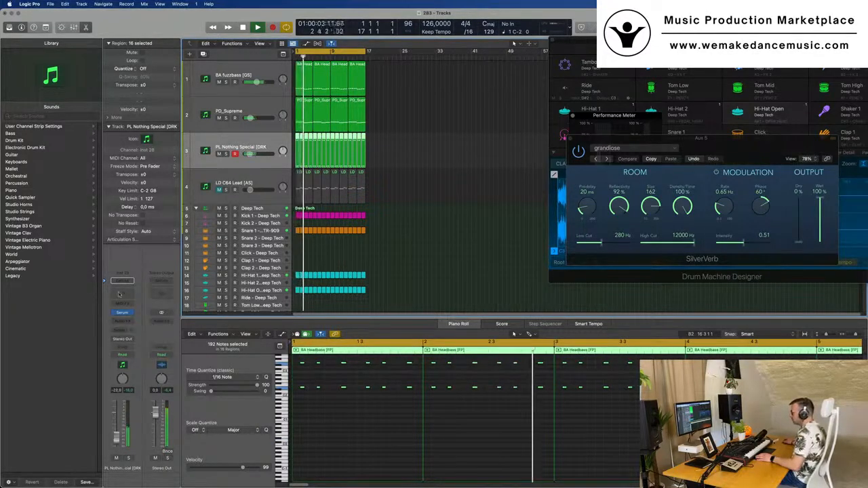
left_click(122, 313)
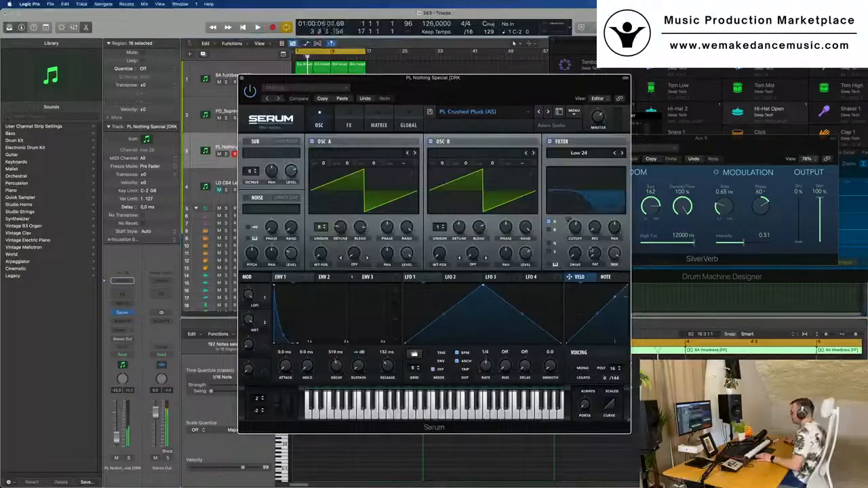
left_click_drag(575, 228, 577, 260)
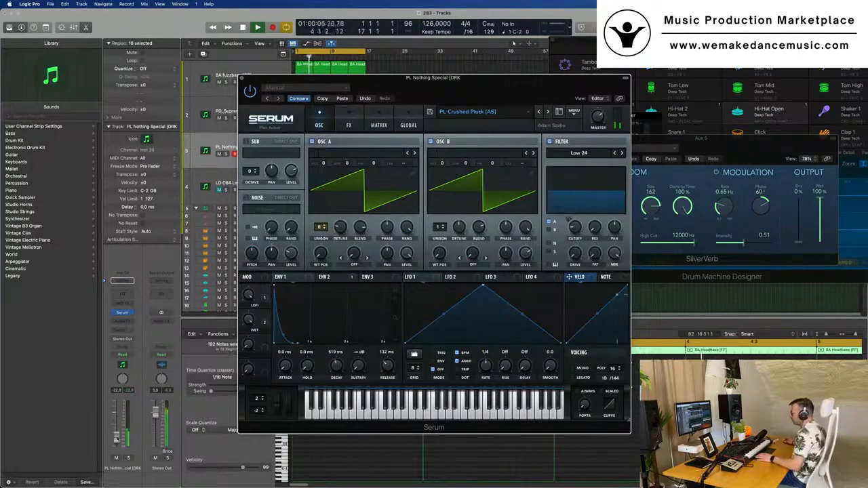
left_click_drag(119, 431, 120, 431)
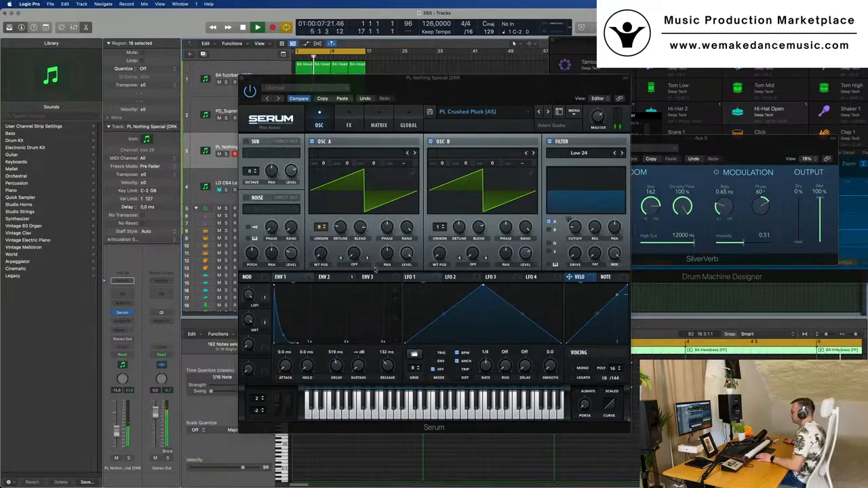
left_click_drag(574, 231, 579, 197)
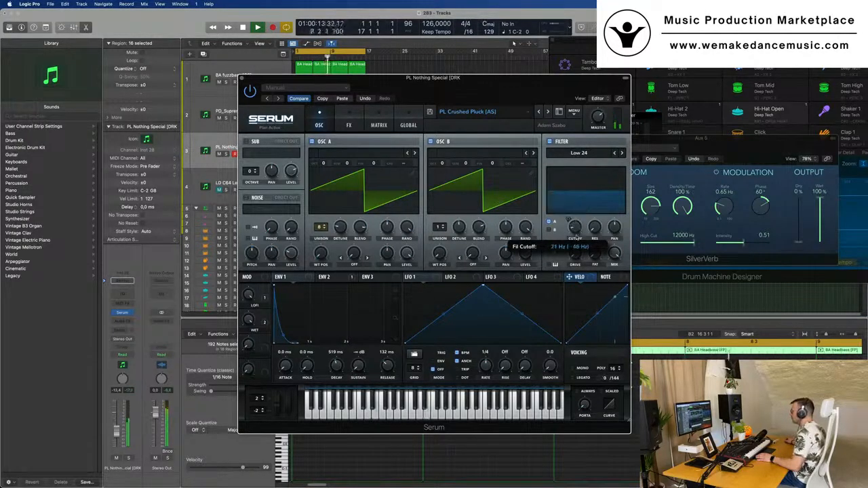
mouse_move(574, 222)
left_mouse_down()
mouse_move(577, 207)
mouse_move(577, 223)
left_mouse_up()
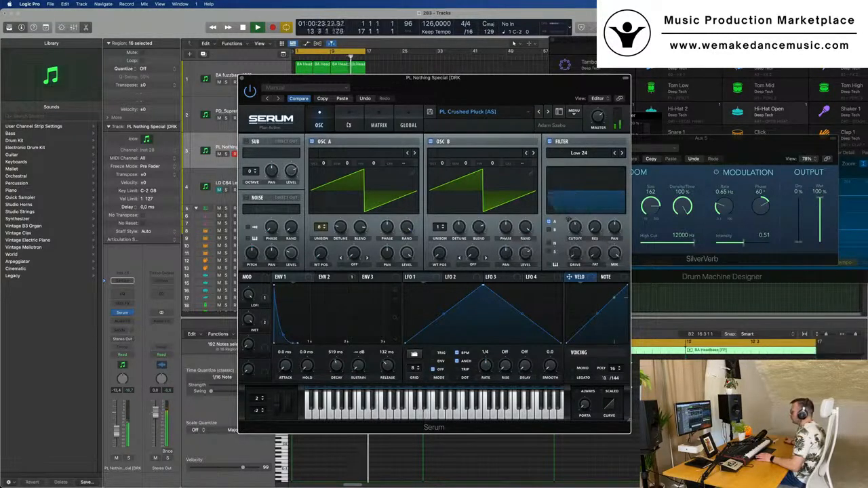
Step: Enable Serum's effects filter on PL Crushed Pluck with the MG Low 6 type and adjust its cutoff during playback
left_click(347, 126)
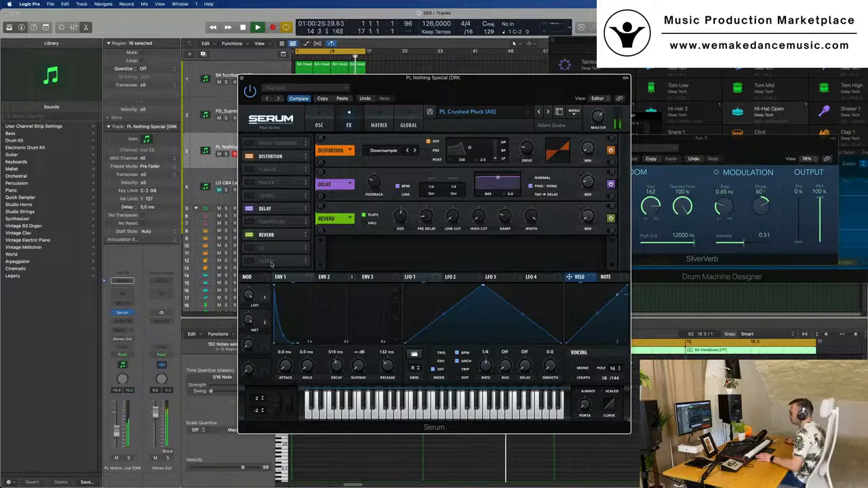
left_click(250, 262)
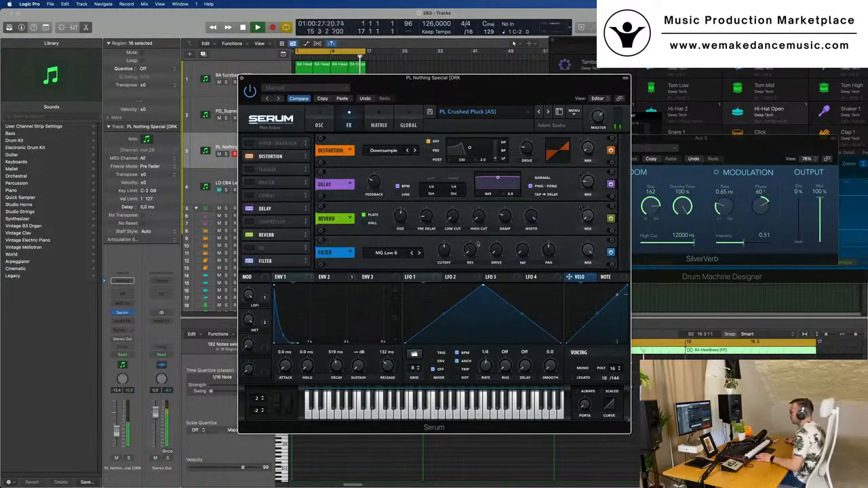
left_click_drag(443, 251, 444, 252)
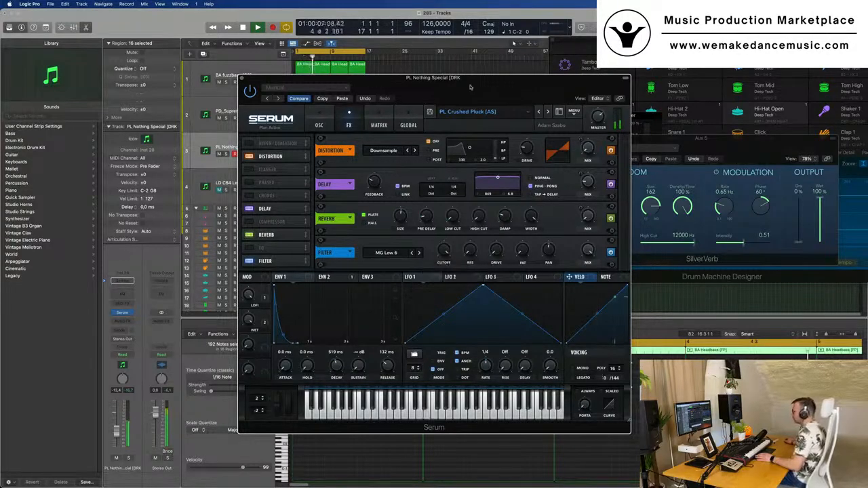
left_click_drag(469, 80, 586, 89)
left_click_drag(562, 261, 563, 282)
left_click_drag(615, 102, 664, 128)
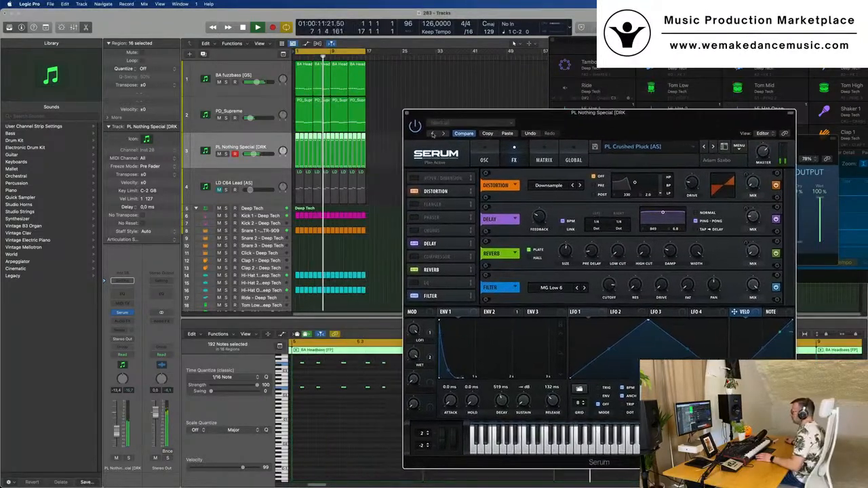
Step: Compare the pluck with its delay bypassed, re-enable the delay at about 13% wet, and close Serum
left_click(458, 239)
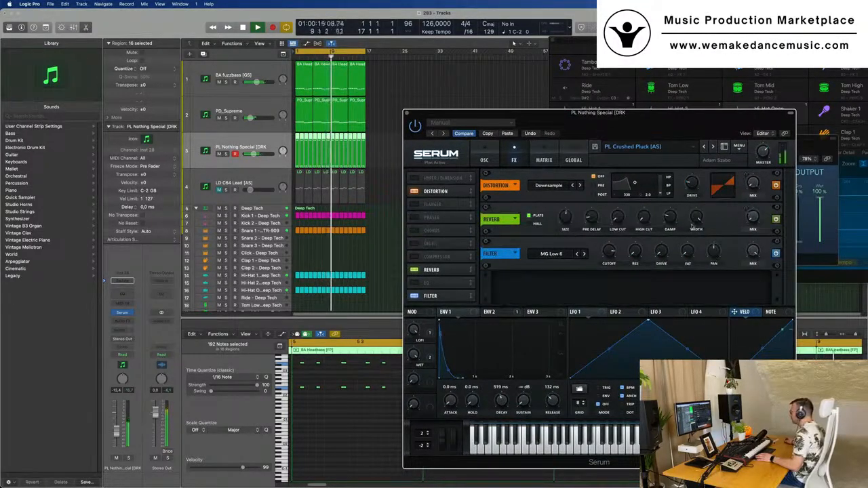
left_click(414, 243)
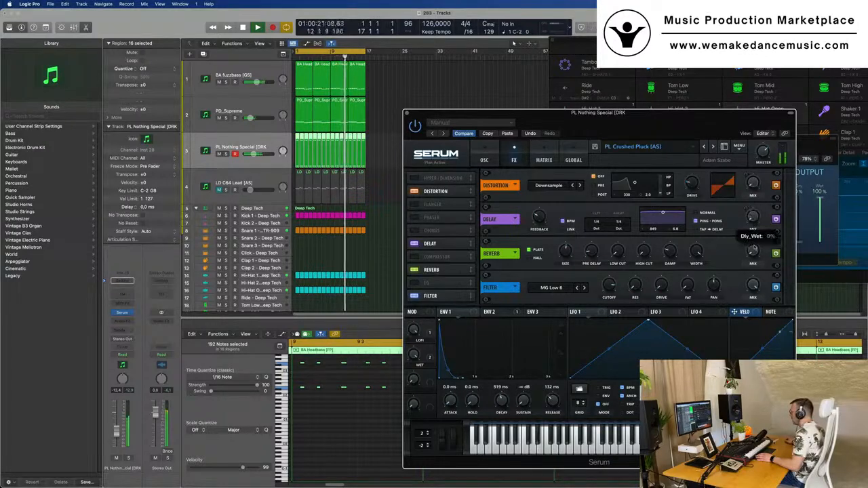
scroll(754, 211, "up", 4)
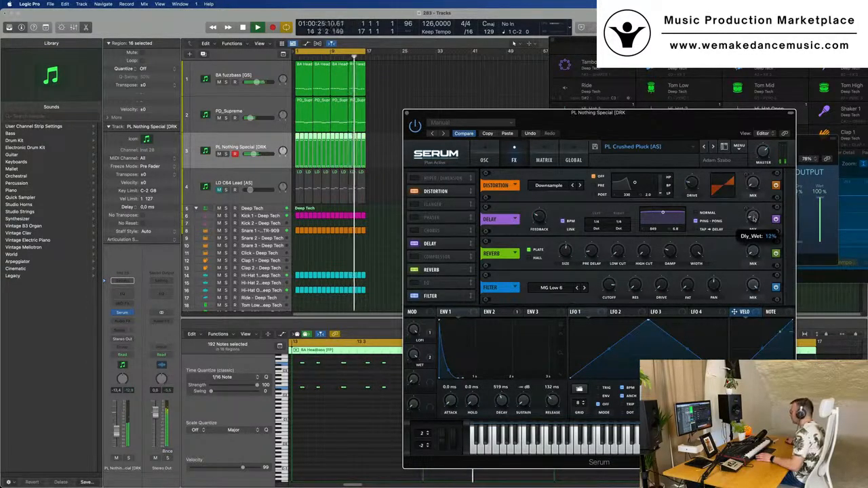
left_click_drag(453, 116, 329, 114)
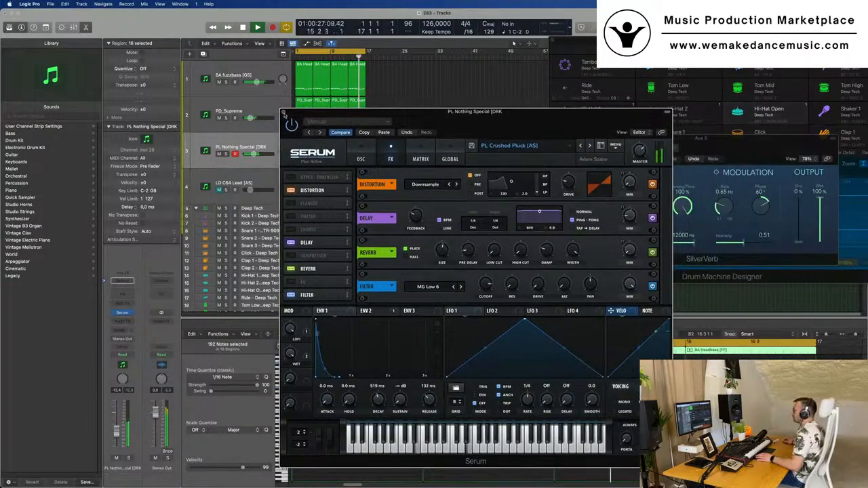
left_click(284, 113)
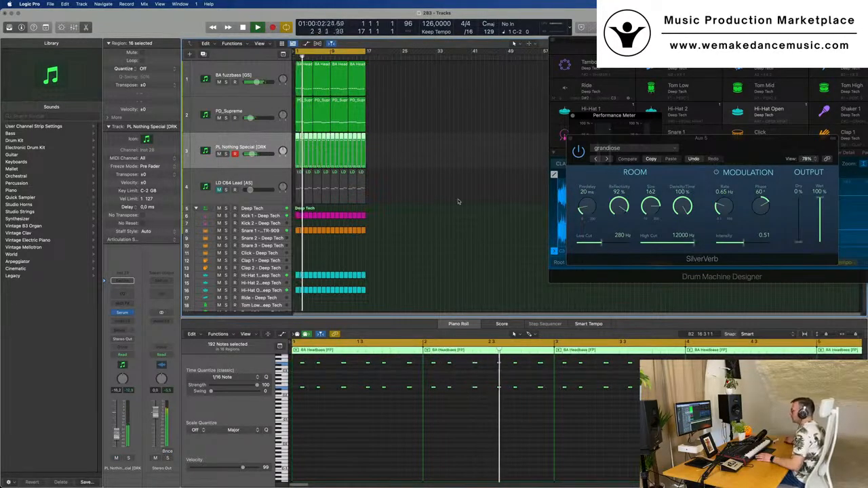
Step: Create a new track duplicating PL Nothing Special's settings and move its first one-bar BA Headbass region onto it
scroll(412, 244, "down", 4)
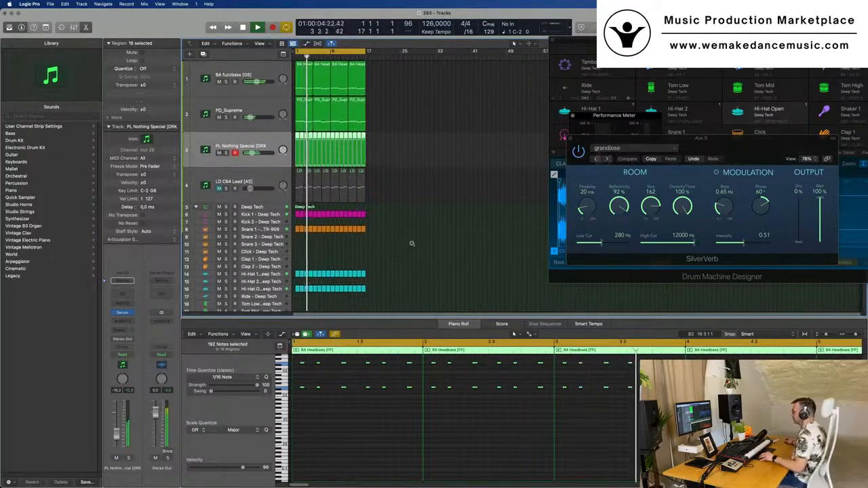
scroll(425, 235, "right", 1)
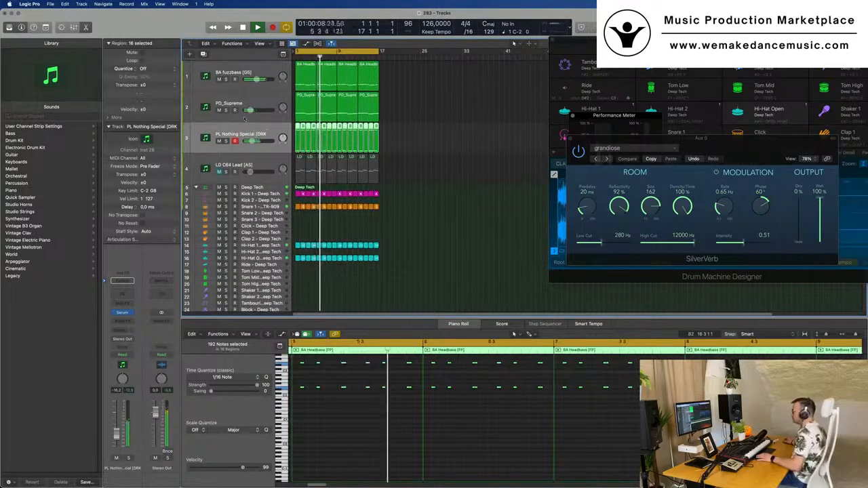
key("alt+super+s")
left_click(298, 144)
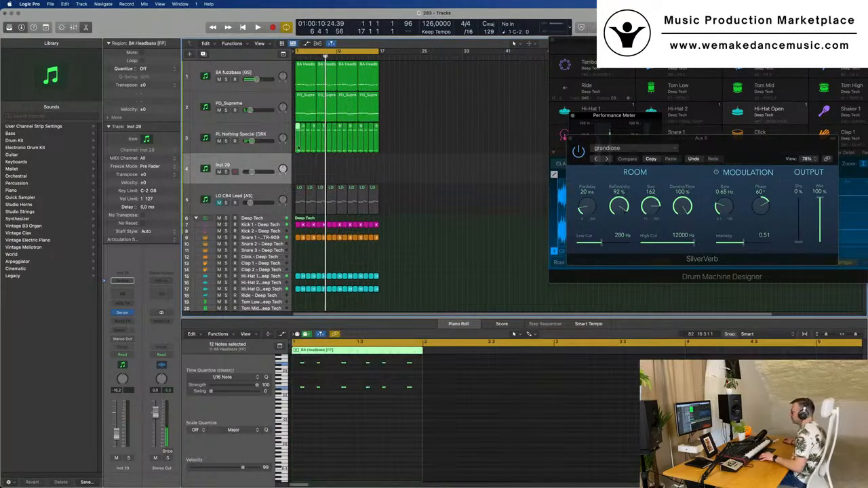
left_click_drag(297, 148, 299, 179)
Step: Delete all but the first two stacked notes in the moved region, and refill bar 1 of PL Nothing Special with a region copy
scroll(315, 375, "up", 3)
left_click_drag(314, 375, 434, 433)
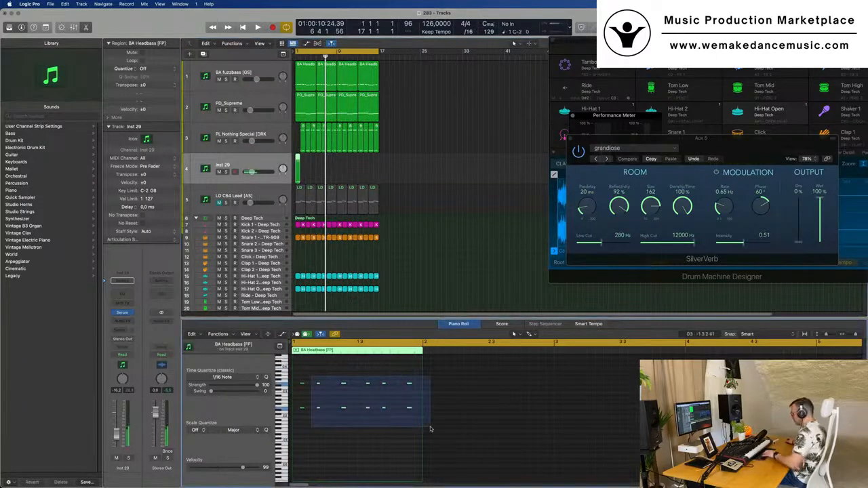
key("Delete")
scroll(342, 392, "up", 3)
left_click_drag(334, 376, 306, 438)
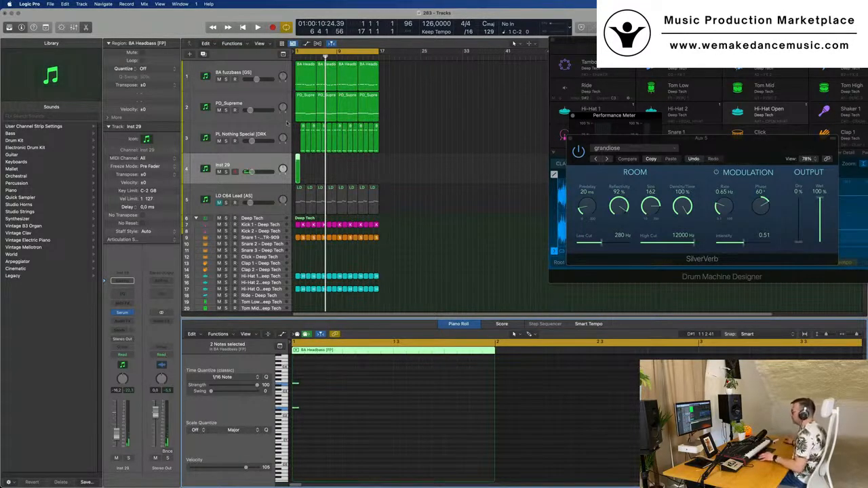
mouse_move(302, 128)
left_mouse_down()
mouse_move(297, 133)
mouse_move(304, 129)
left_mouse_up()
Step: Copy the upper note of the new track's region down between the two existing notes to form a three-note chord, and audition it
left_click_drag(311, 171, 297, 168)
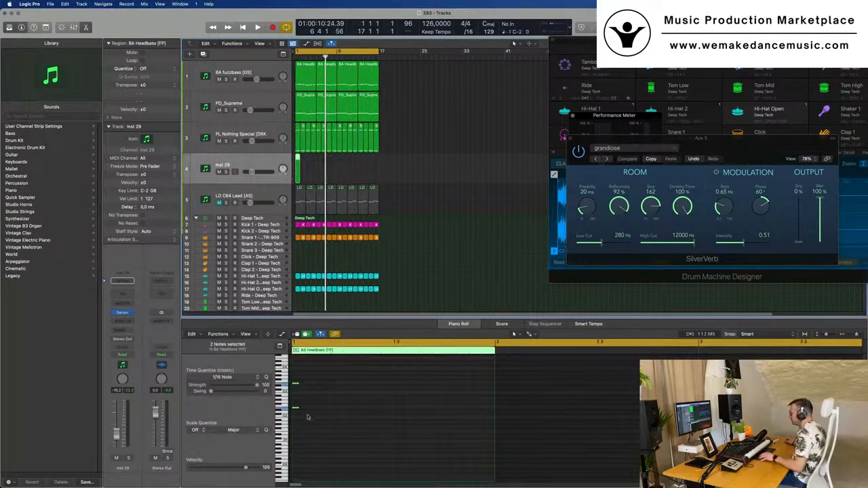
scroll(316, 411, "up", 3)
scroll(316, 412, "up", 2)
scroll(316, 412, "up", 3)
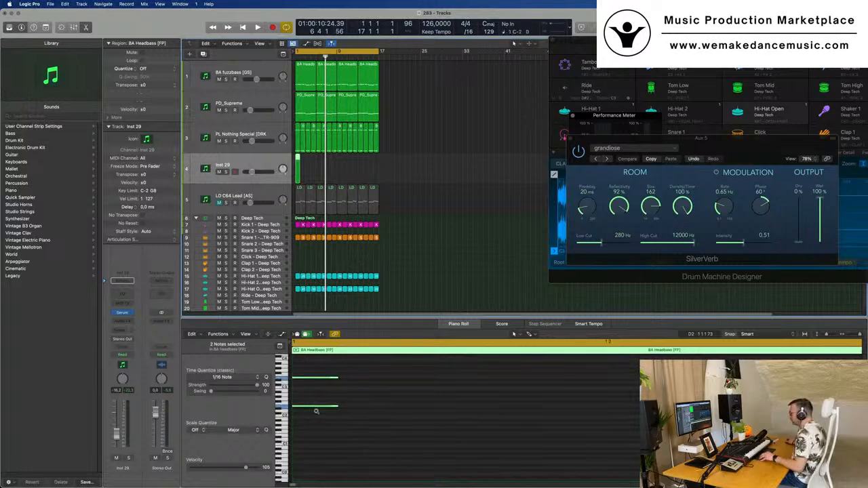
scroll(369, 392, "up", 1)
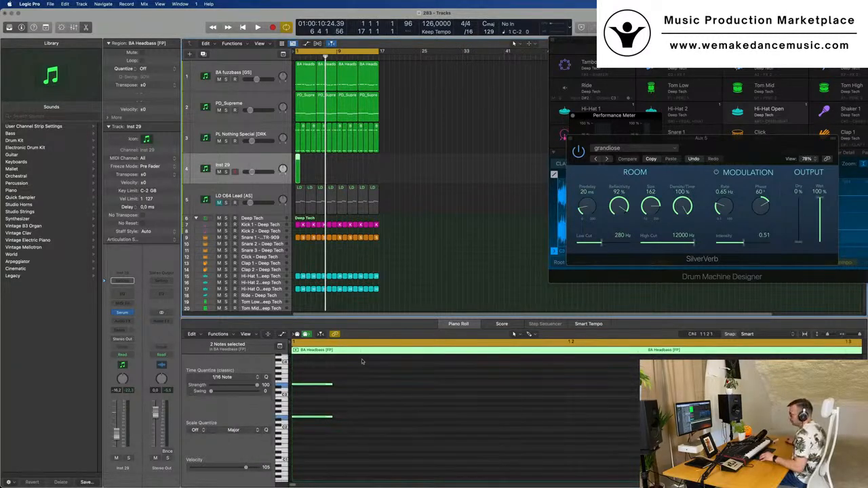
left_click(313, 385)
left_click_drag(312, 387, 314, 397)
key("space")
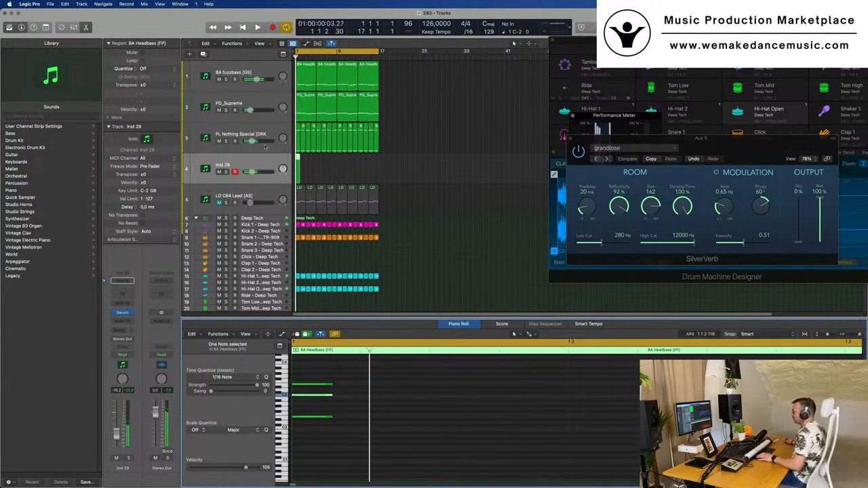
Step: Open Serum on the new chord track, load the Ability preset from the Serum Synths folder, and start playback
left_click(122, 314)
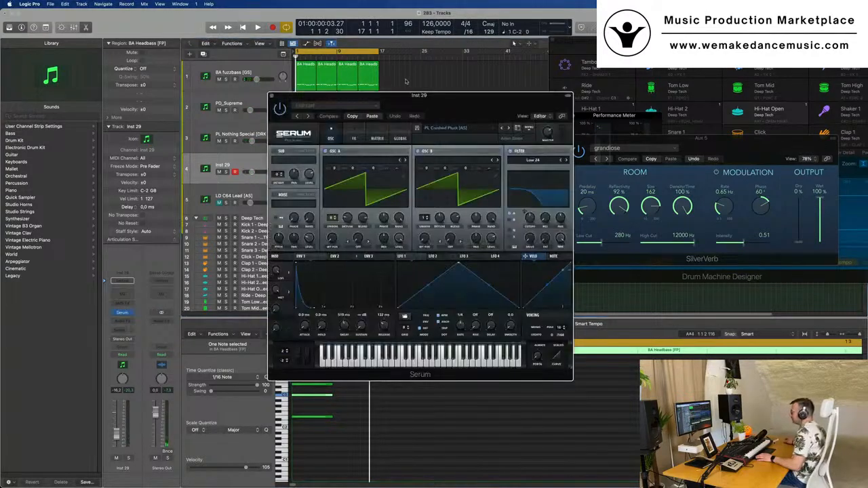
left_click_drag(437, 100, 534, 145)
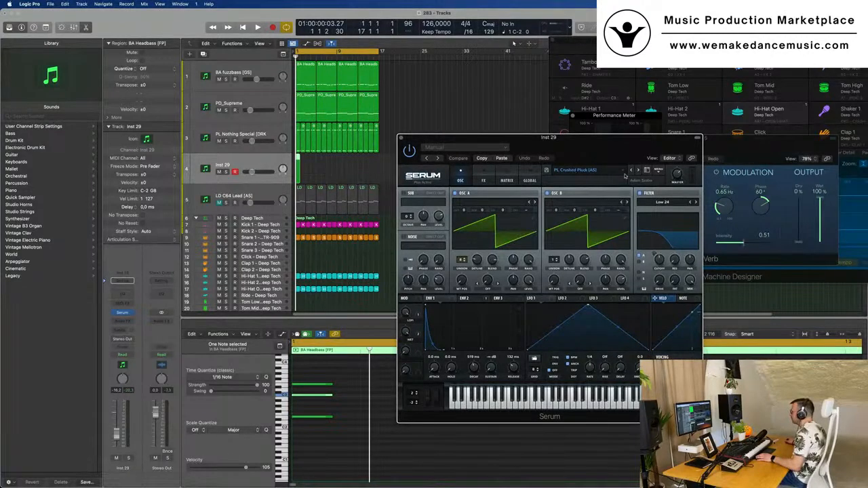
left_click(623, 172)
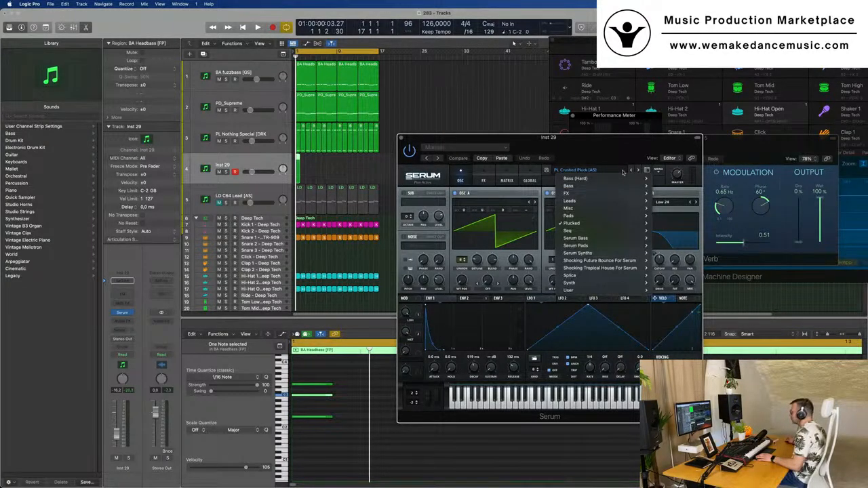
mouse_move(613, 207)
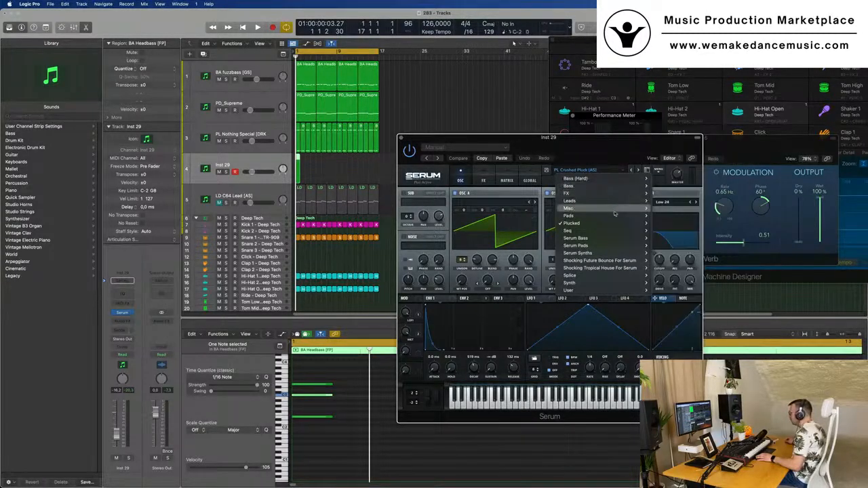
mouse_move(614, 229)
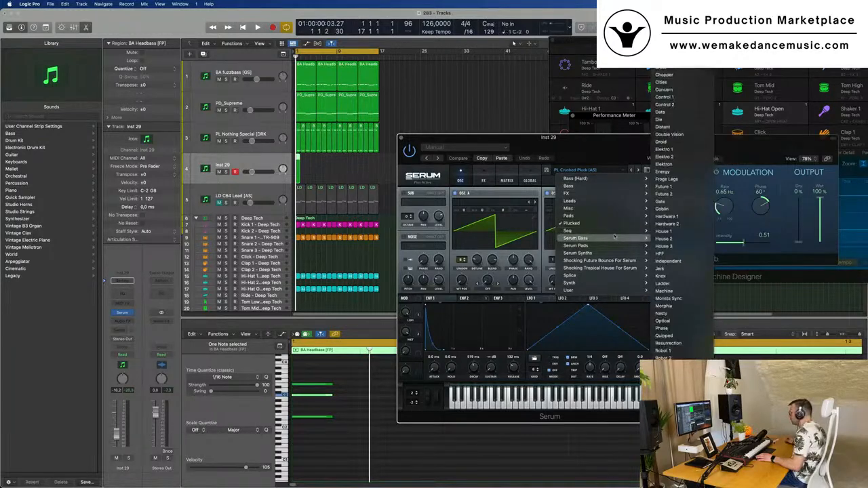
mouse_move(613, 253)
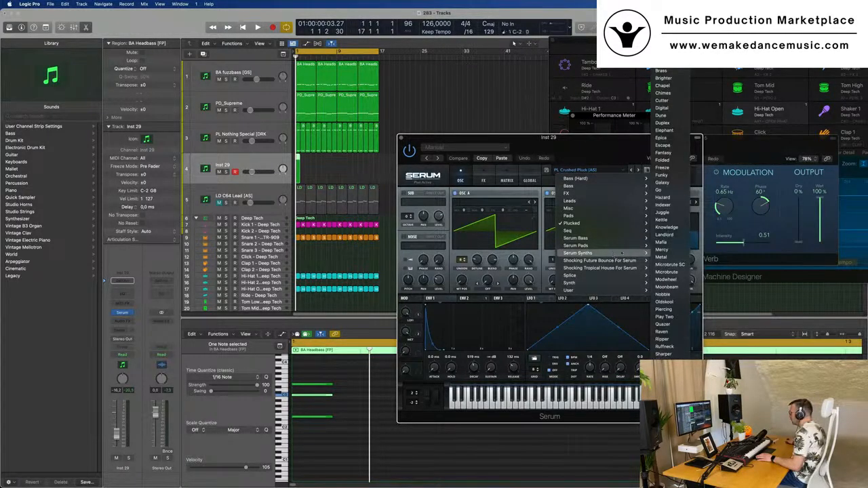
left_click(661, 18)
left_click_drag(587, 136, 605, 115)
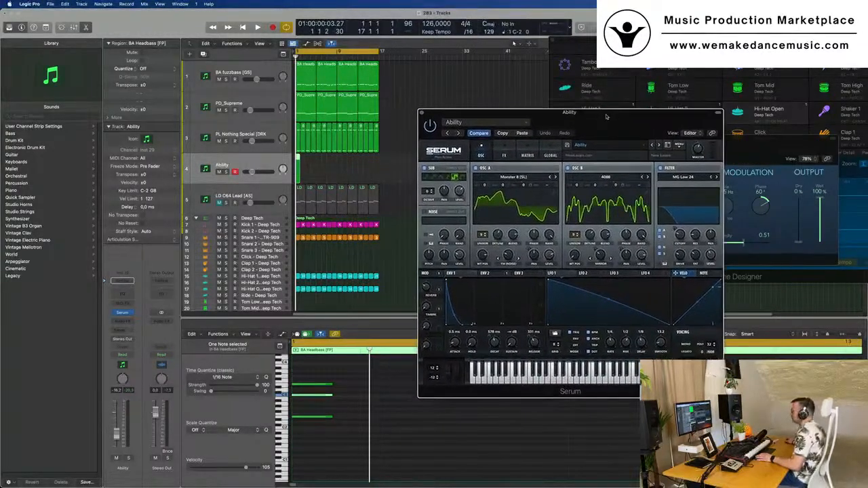
key("space")
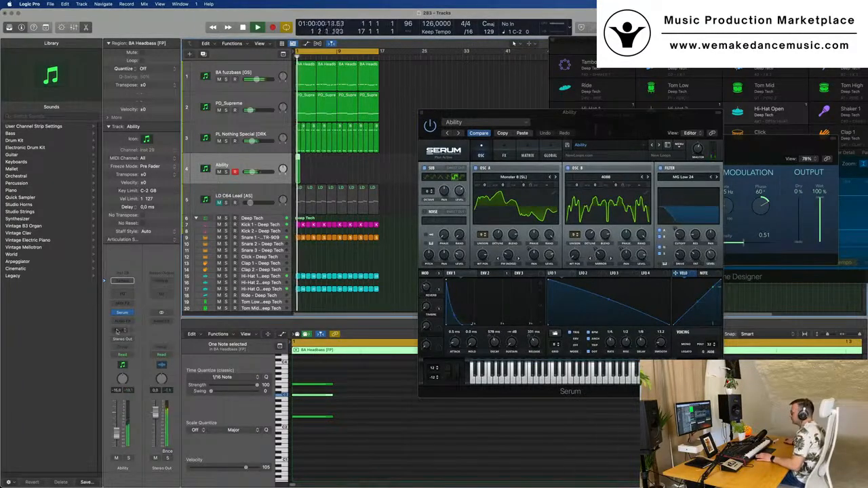
Step: Add a Bus 5 reverb send to the Ability track and replay the loop from the start
left_click(122, 280)
mouse_move(119, 341)
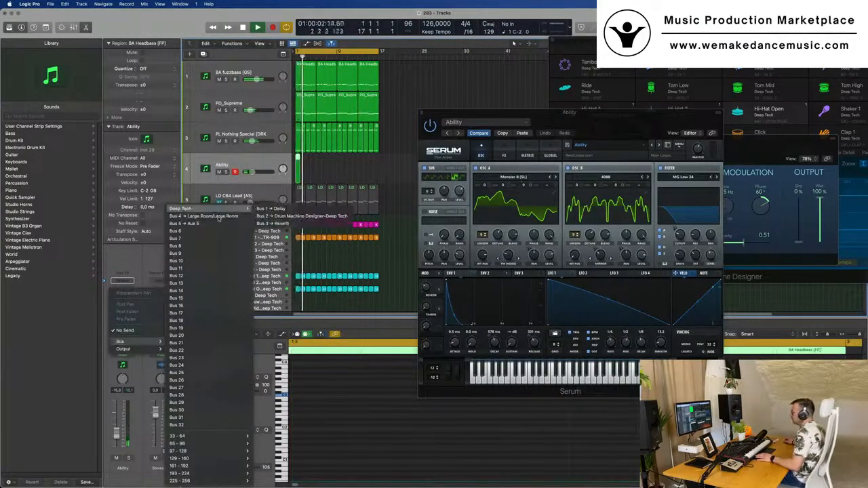
left_click(203, 223)
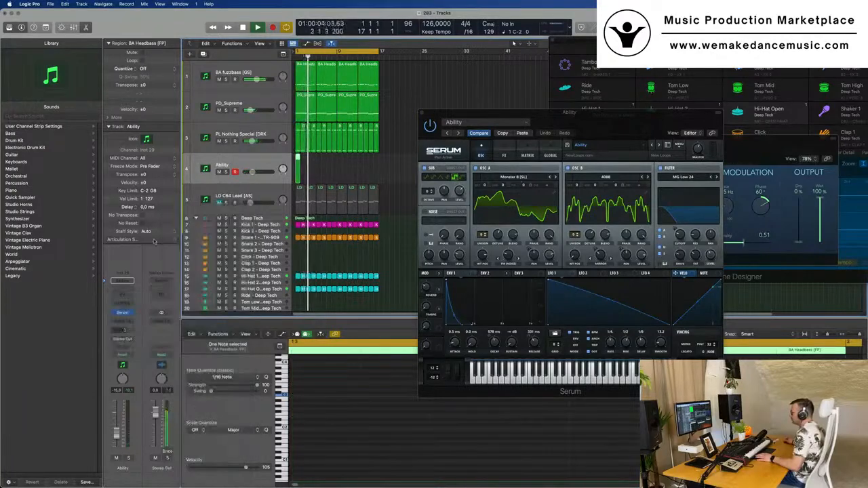
key("space")
key("space")
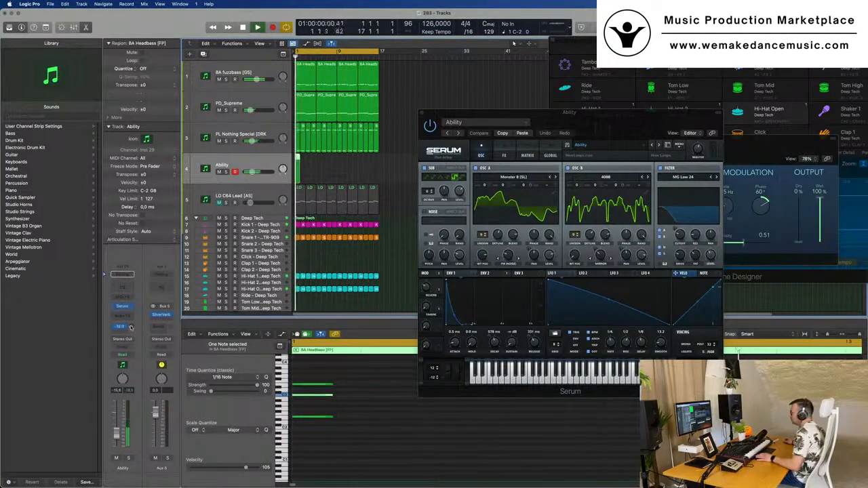
key("Return")
Step: Lengthen the Ability track's chord region to two bars and repeat it along the loop
left_click_drag(629, 118, 590, 125)
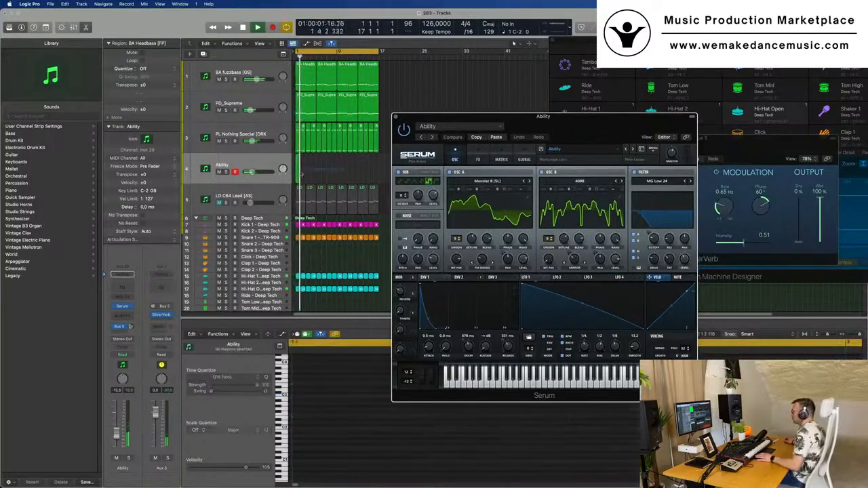
left_click(301, 171)
key("Return")
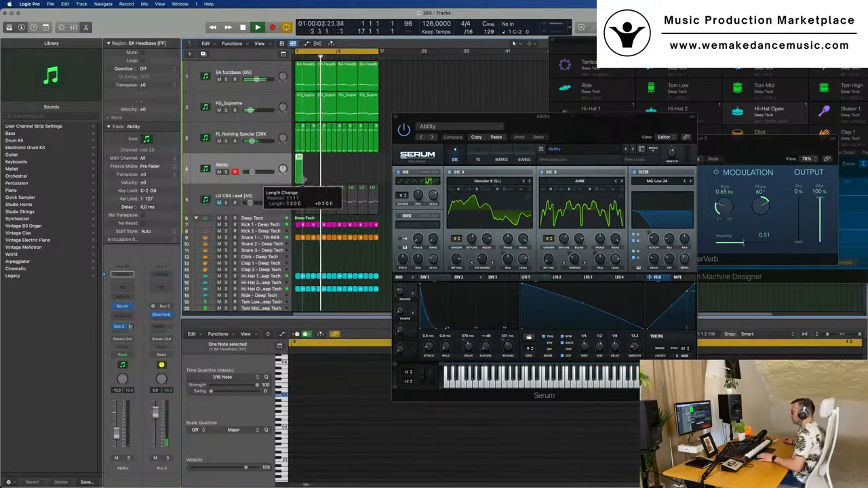
key("Return")
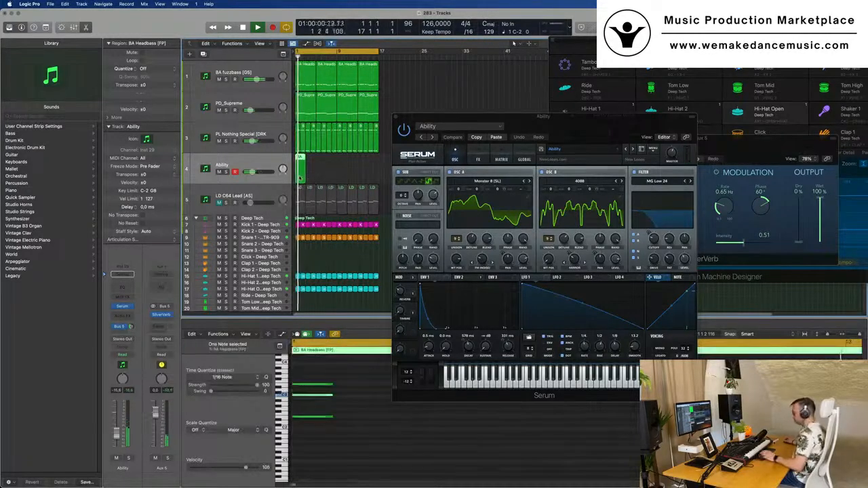
key("super+r")
key("super+r")
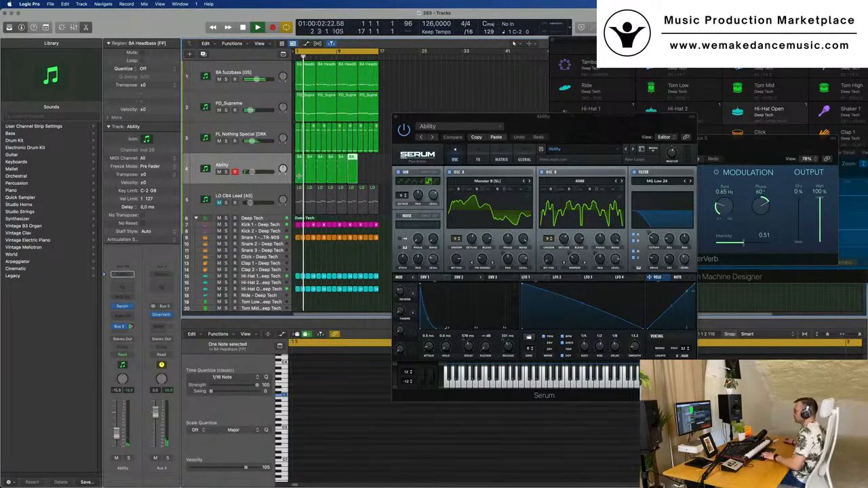
Step: Switch the chord track's Serum preset to Abrasive, restart playback, and lower the track's volume slightly to about -16.2 dB
left_click_drag(583, 125, 505, 133)
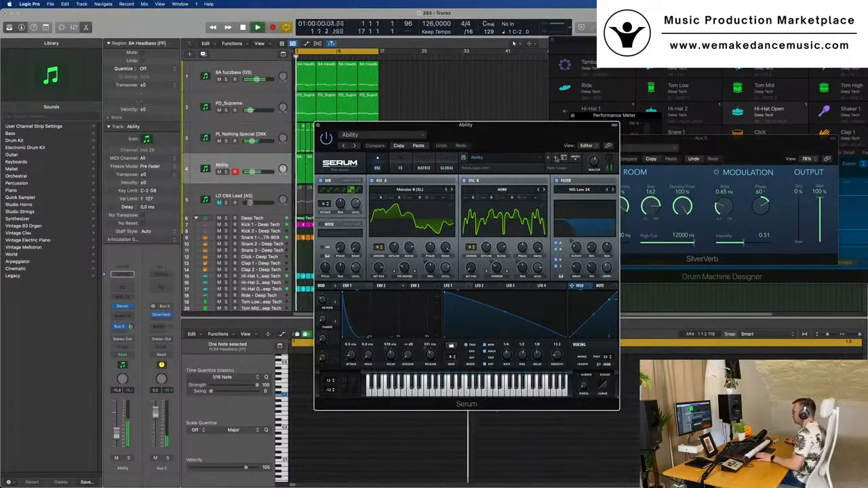
left_click(555, 157)
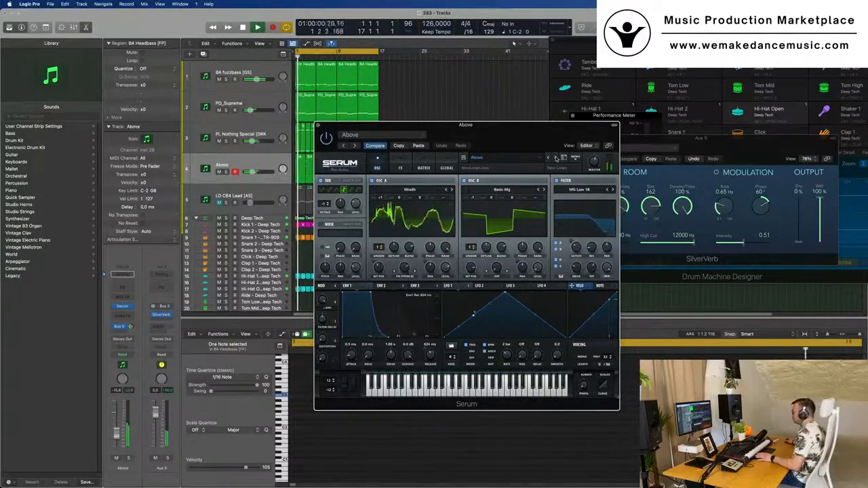
left_click(555, 157)
key("space")
left_click_drag(516, 131, 655, 107)
key("space")
left_click_drag(112, 439, 112, 441)
left_click(360, 302)
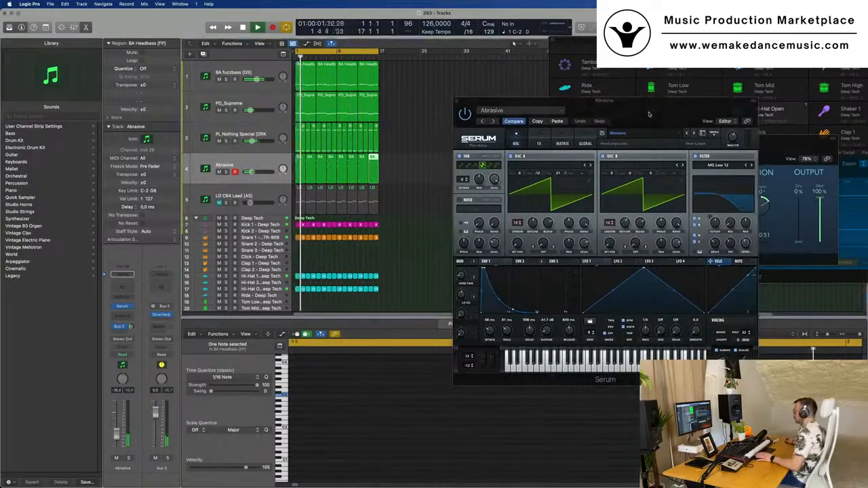
left_click_drag(646, 114, 551, 176)
left_click_drag(484, 160, 649, 148)
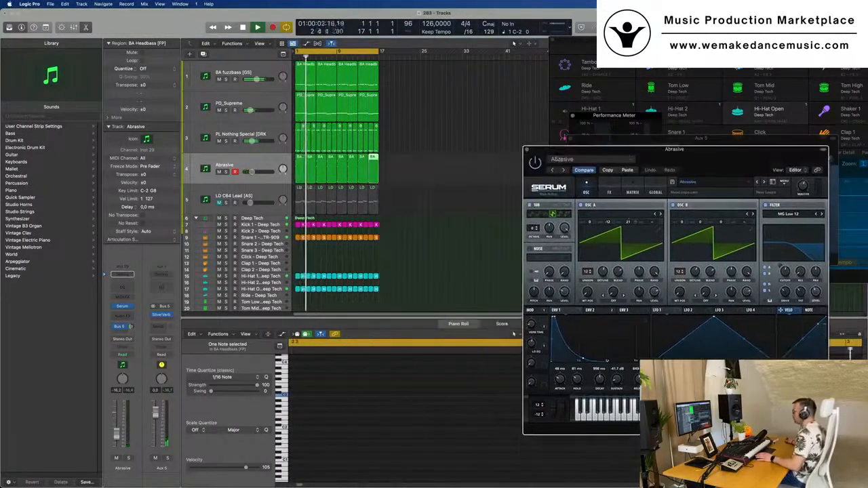
Step: Duplicate the Abrasive track with its settings and copy its chord regions onto the duplicate, shifted one bar later
left_click(253, 163)
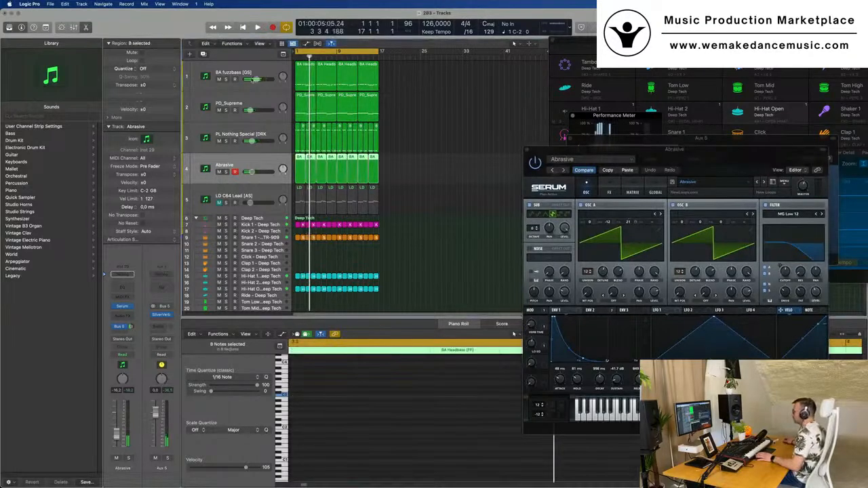
key("super+d")
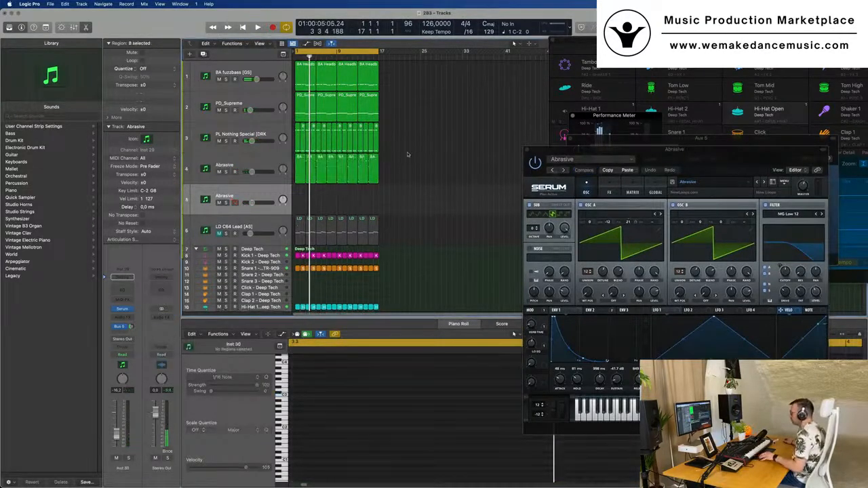
left_click_drag(297, 194, 399, 176)
left_click_drag(299, 158, 304, 199)
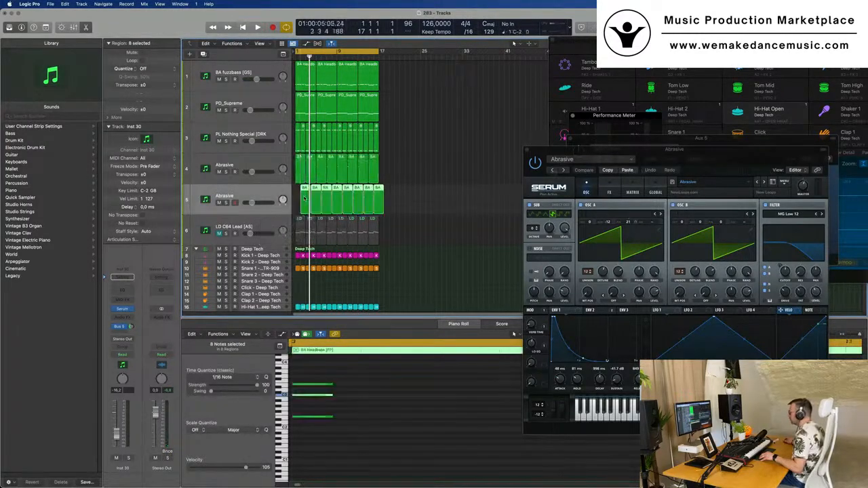
Step: Open Serum on the duplicated track, load the Ability preset from the Serum Synths folder, and play the loop
left_click(123, 309)
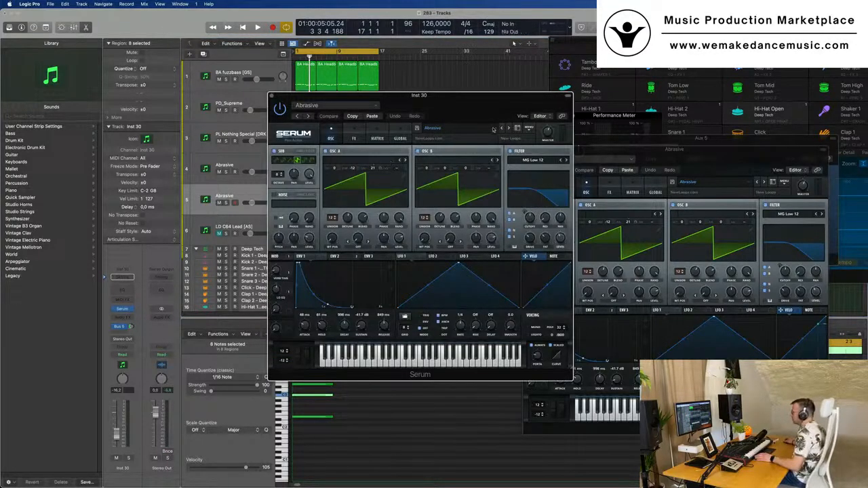
left_click(500, 129)
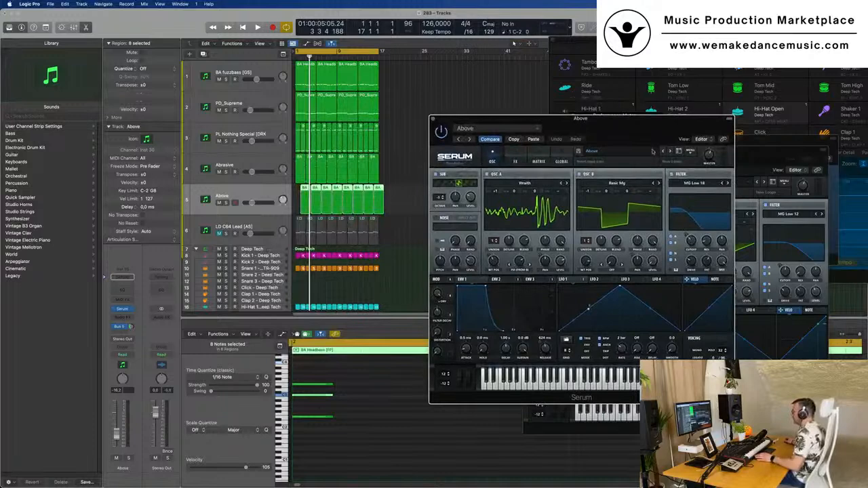
left_click(664, 152)
left_click(665, 152)
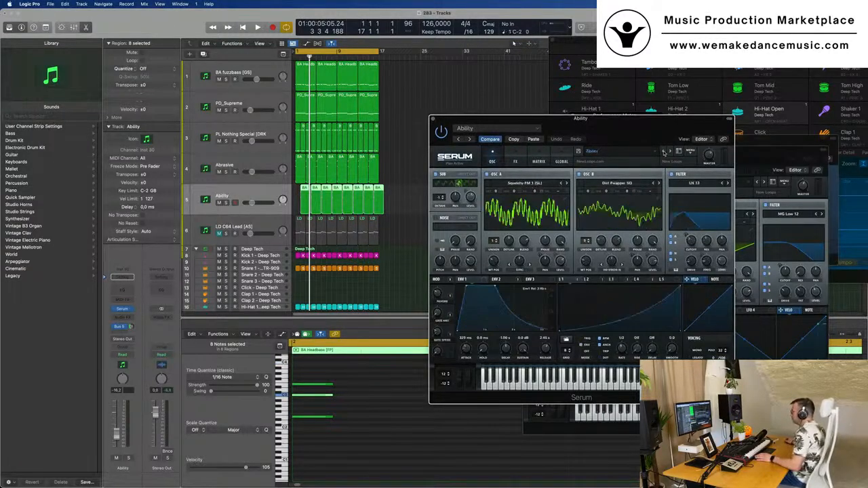
left_click(663, 152)
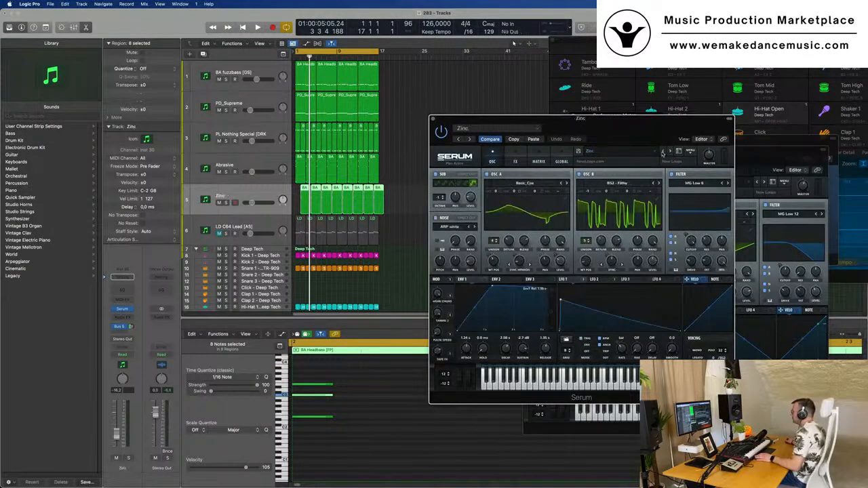
left_click(647, 152)
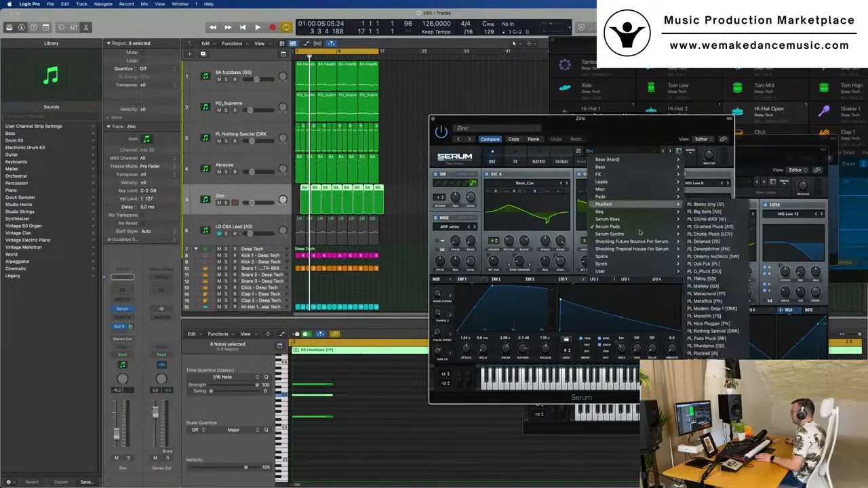
mouse_move(631, 234)
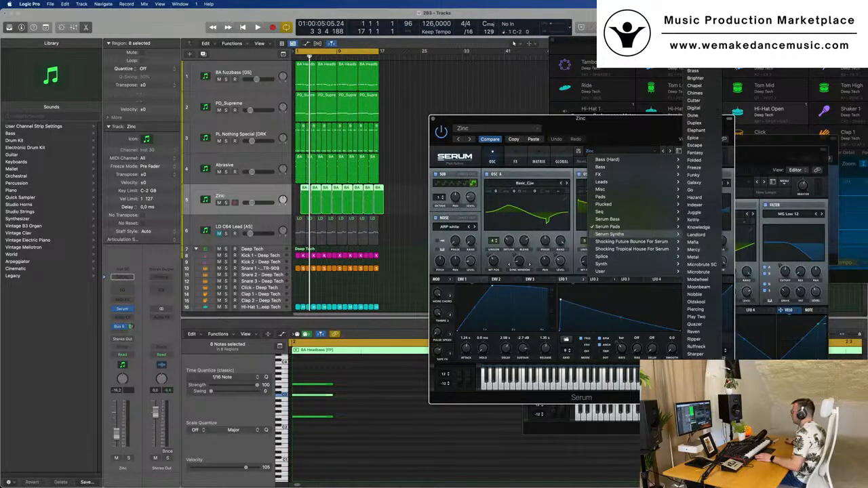
left_click(695, 15)
left_click(481, 77)
key("space")
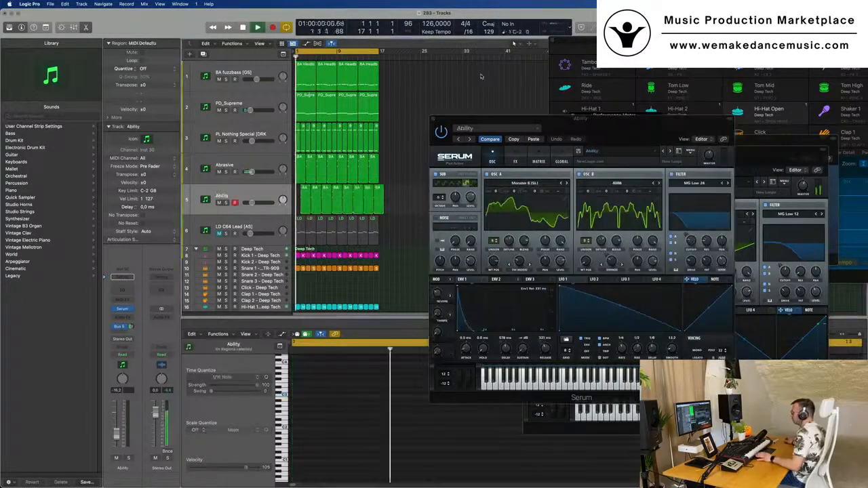
left_click_drag(607, 125, 554, 144)
left_click(388, 138)
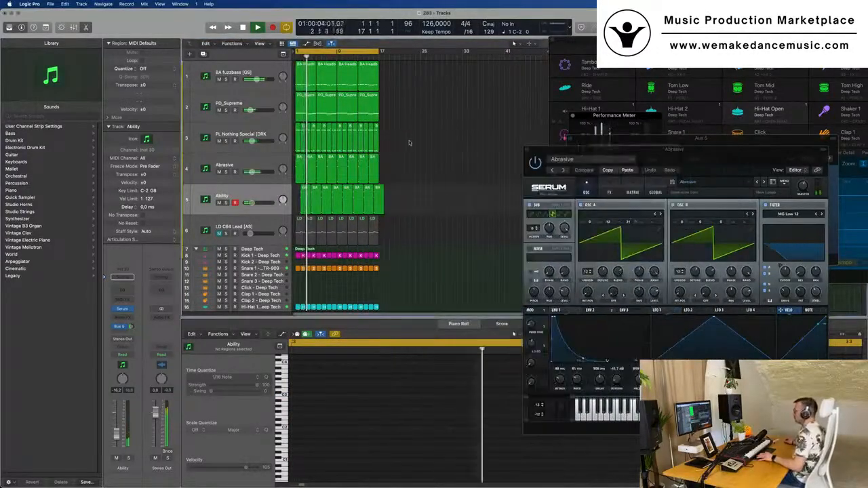
Step: Rebalance the Abrasive and Ability chord layers during playback, setting the Ability track's volume to about -17.6 dB
left_click(266, 168)
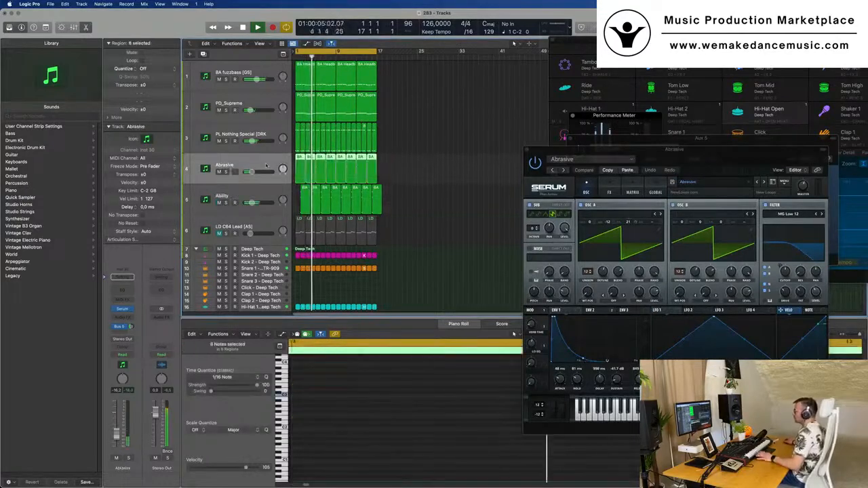
key("space")
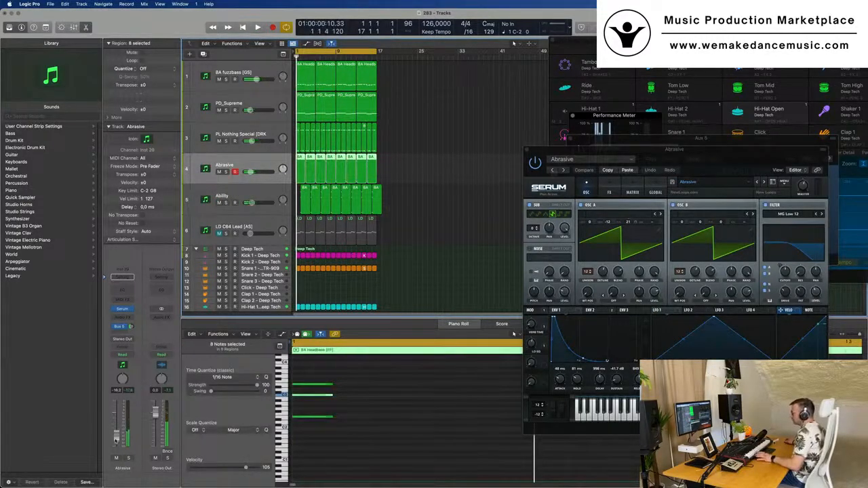
key("space")
left_click(257, 192)
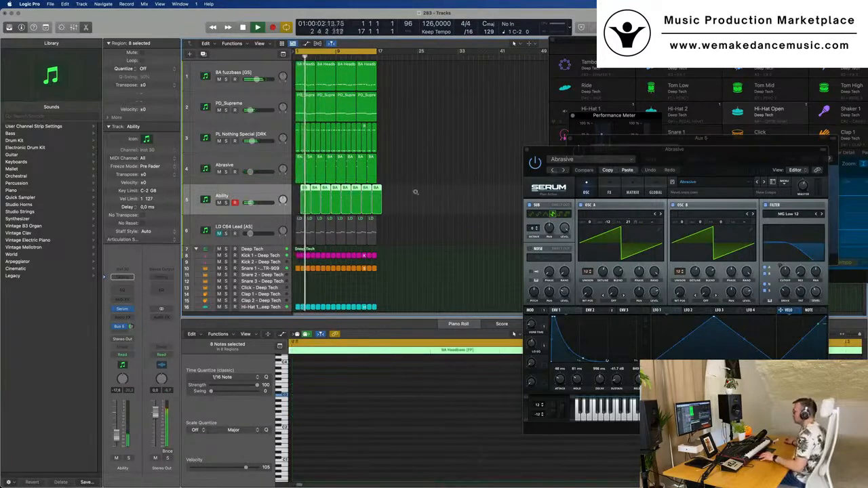
Step: Copy the first open hi-hat region onto the Tom Low track of the Deep Tech kit and restart playback
scroll(417, 206, "down", 3)
scroll(342, 225, "down", 5)
scroll(342, 225, "up", 5)
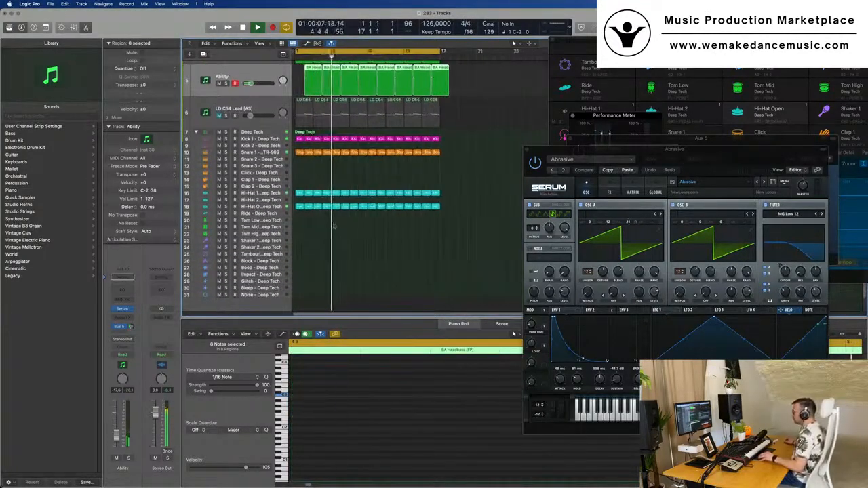
left_click(299, 206)
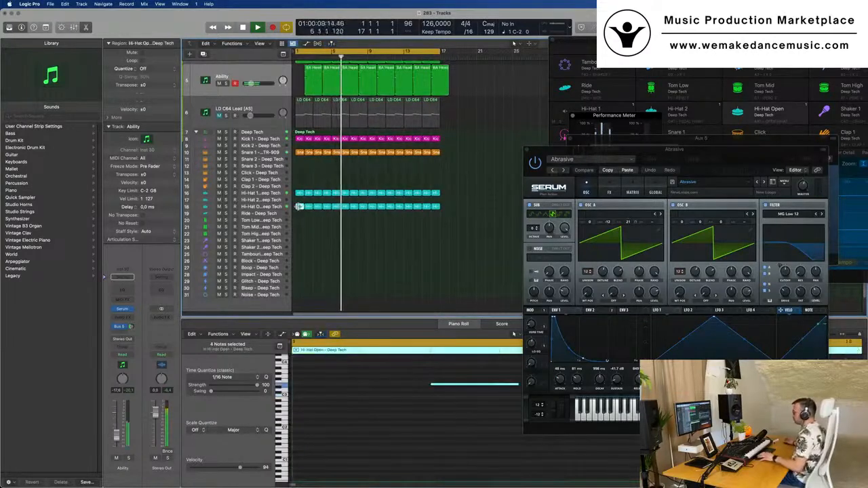
left_click_drag(299, 206, 300, 223)
key("space")
key("space")
Step: Select the four notes of the copied Tom Low region, play the loop, and select the Tom Low track
scroll(348, 384, "down", 5)
scroll(317, 376, "down", 3)
left_click_drag(309, 378, 401, 402)
left_click_drag(305, 376, 402, 394)
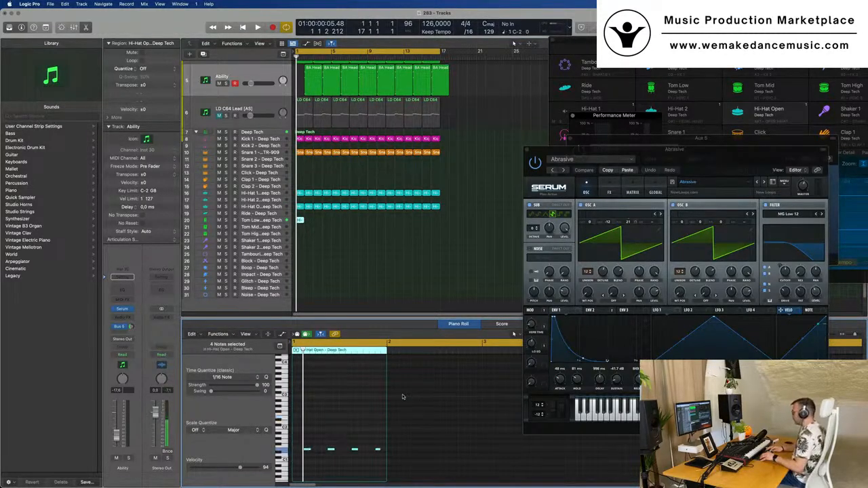
key("space")
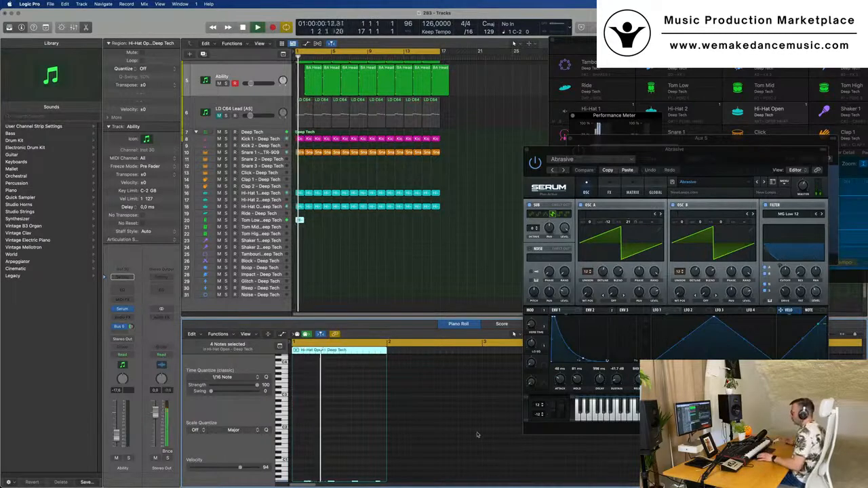
left_click(253, 225)
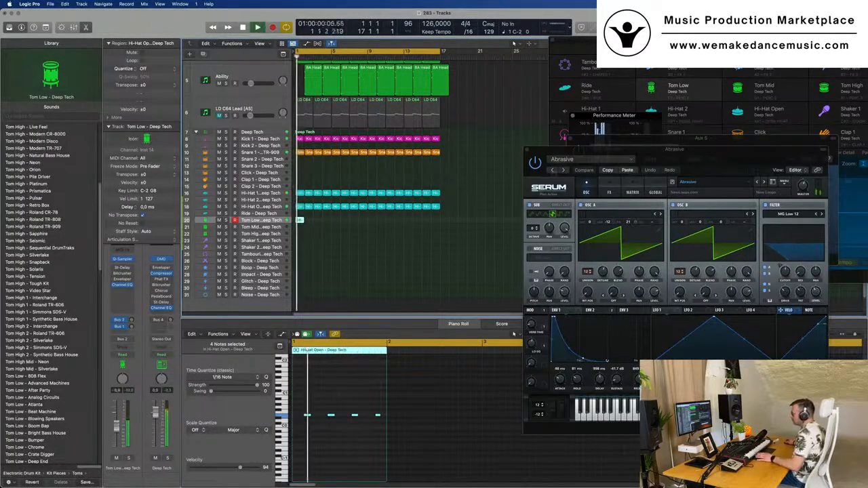
Step: Lower Tom Low to about -10.8 dB, copy the pattern's last note an eighth note earlier, and replay the loop
scroll(350, 442, "up", 2)
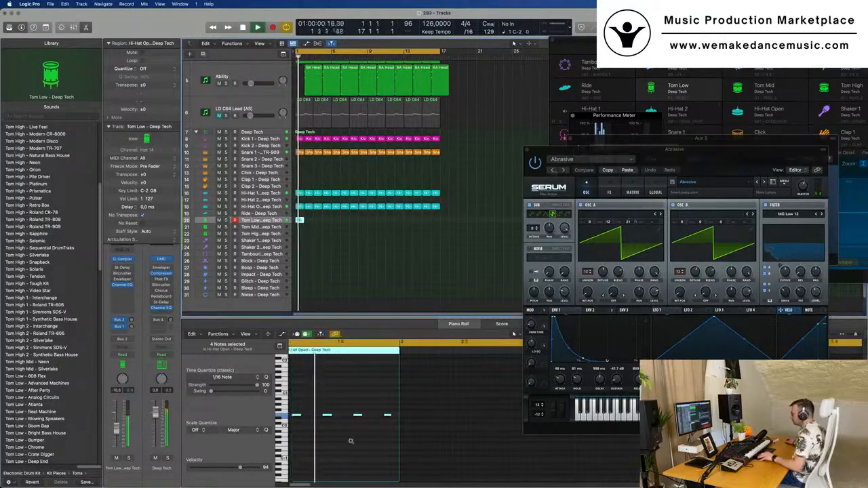
scroll(354, 442, "up", 2)
scroll(363, 445, "up", 1)
scroll(369, 447, "left", 2)
key("space")
left_click(436, 406)
left_click_drag(444, 417, 426, 418)
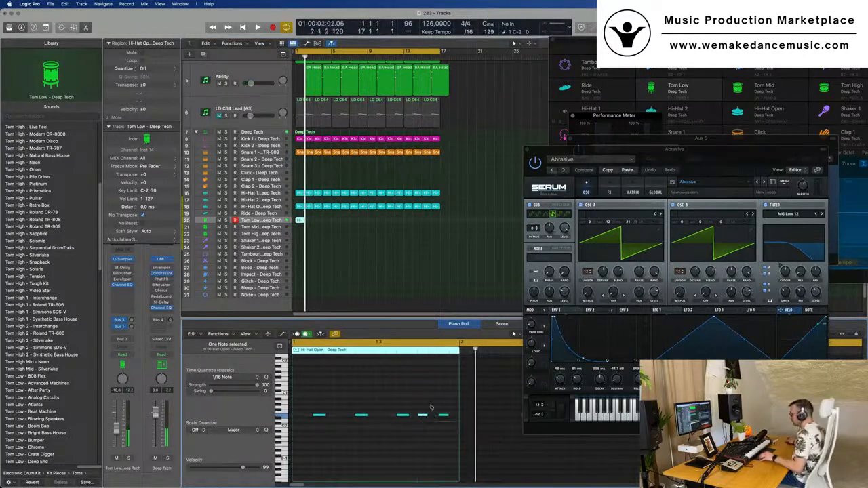
key("space")
scroll(400, 398, "down", 2)
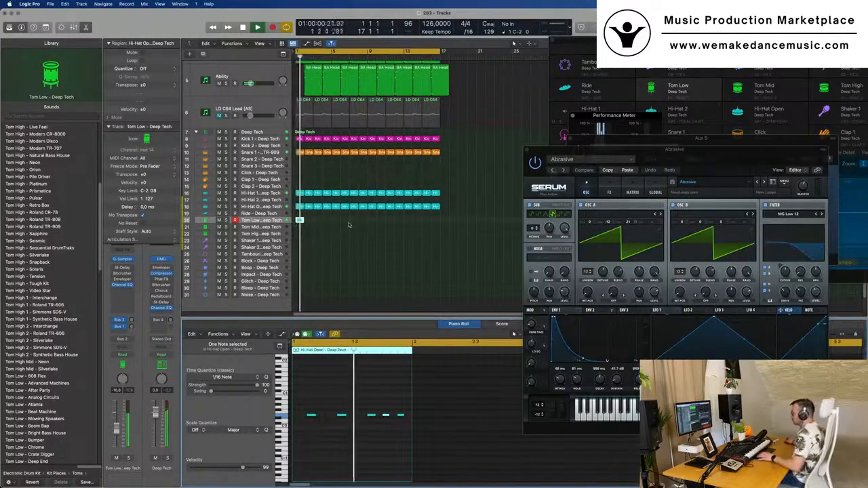
Step: Stop playback and repeat the one-bar Tom Low region along the track until it fills the loop to bar 17
key("space")
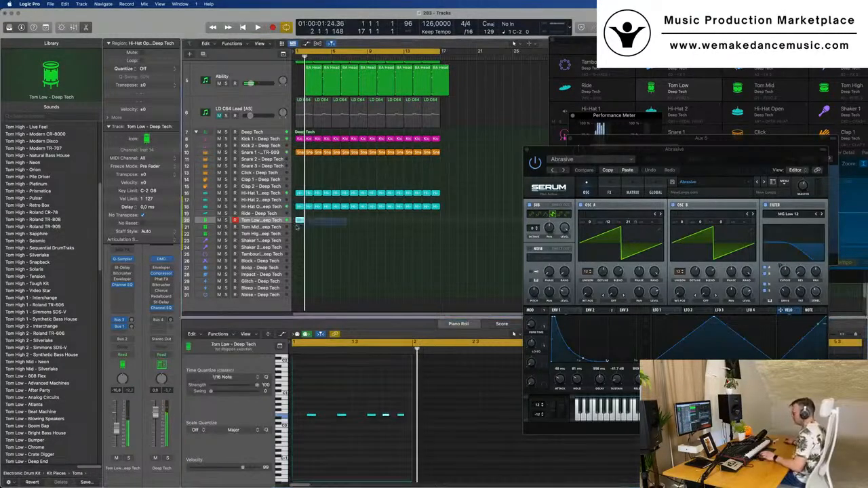
key("super+r")
key("super+r")
left_click_drag(354, 218, 289, 219)
key("super+r")
key("super+r")
key("super+r")
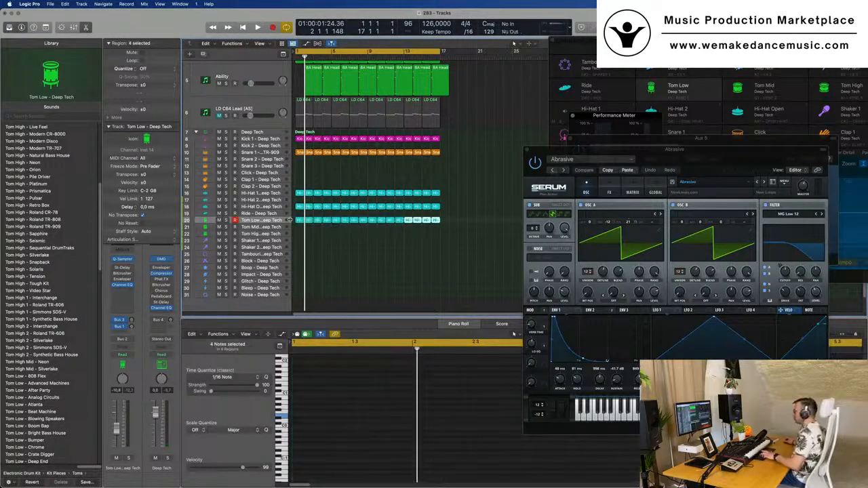
Step: Name and color all regions in the project by their tracks
key("super+a")
right_click(372, 153)
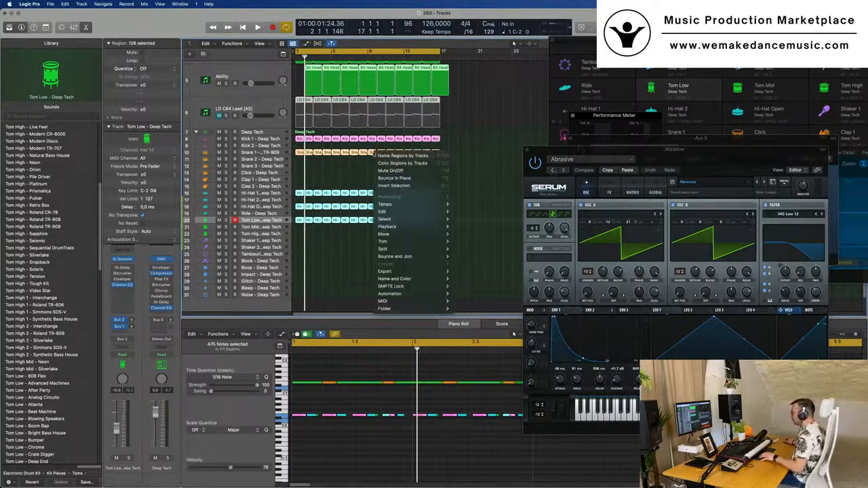
left_click(371, 154)
right_click(373, 153)
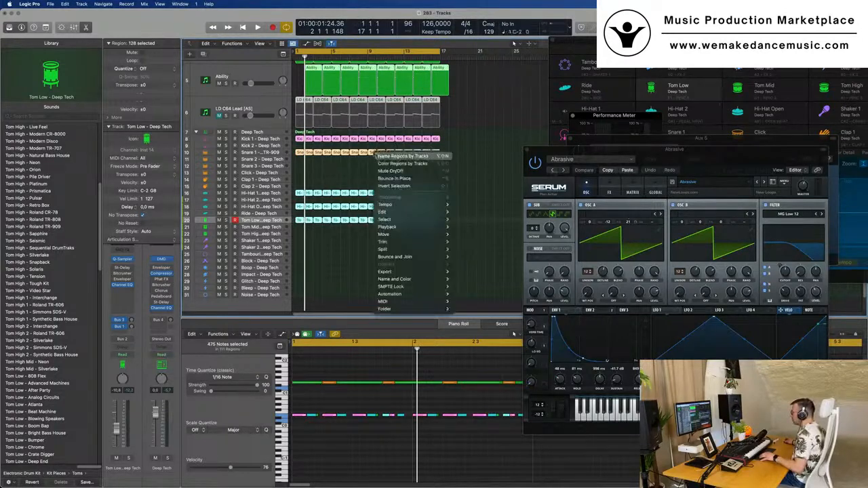
left_click(346, 180)
left_click(350, 178)
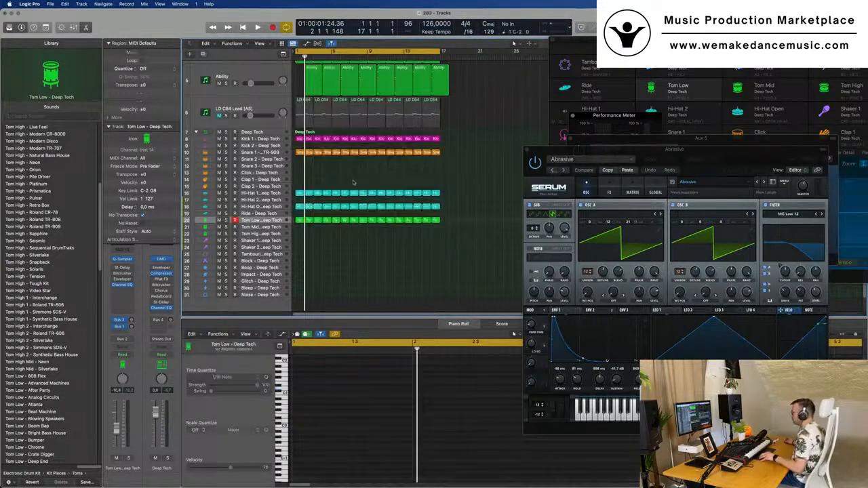
Step: Play the loop, briefly solo the Tom Low track, and lower its volume to about -11.2 dB
scroll(358, 183, "up", 3)
key("space")
scroll(304, 240, "down", 2)
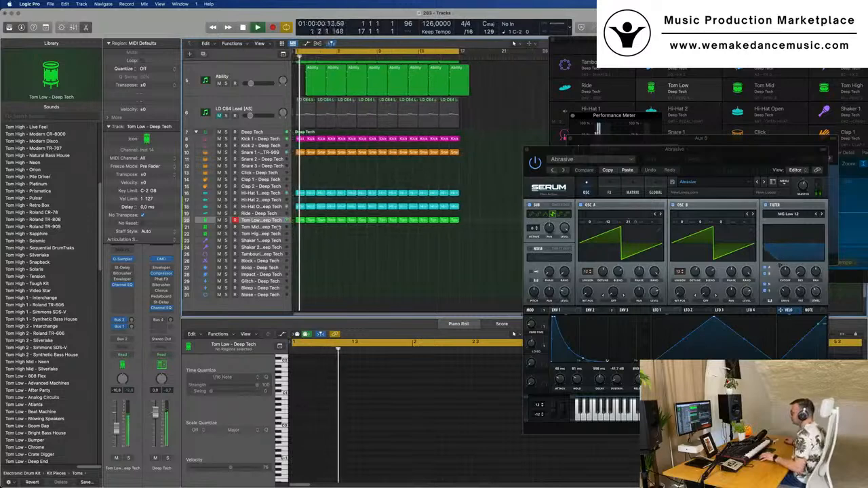
left_click(242, 222)
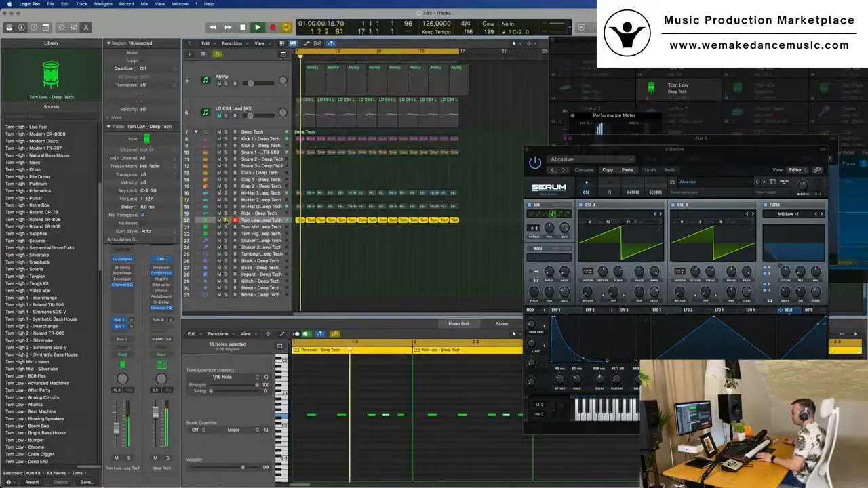
left_click(226, 221)
left_click(226, 221)
key("space")
key("space")
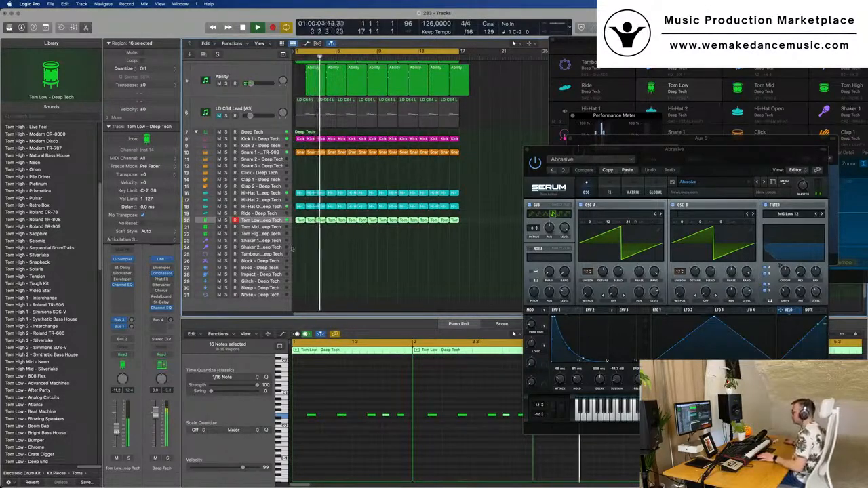
scroll(318, 244, "down", 1)
scroll(316, 243, "up", 2)
scroll(315, 242, "down", 2)
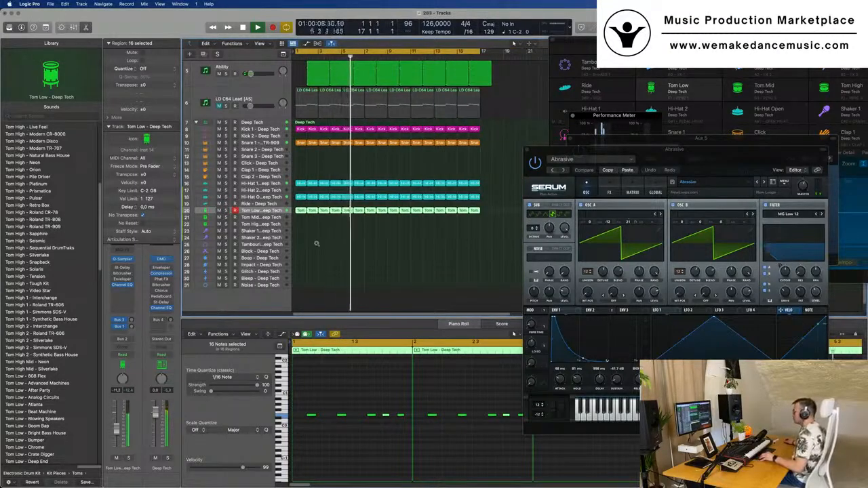
Step: Stop playback, copy the first one-bar Tom Low region onto the Tom Mid track, and play the loop again
scroll(316, 244, "up", 1)
scroll(318, 245, "up", 3)
scroll(326, 234, "down", 2)
scroll(326, 244, "up", 2)
scroll(324, 287, "down", 3)
key("space")
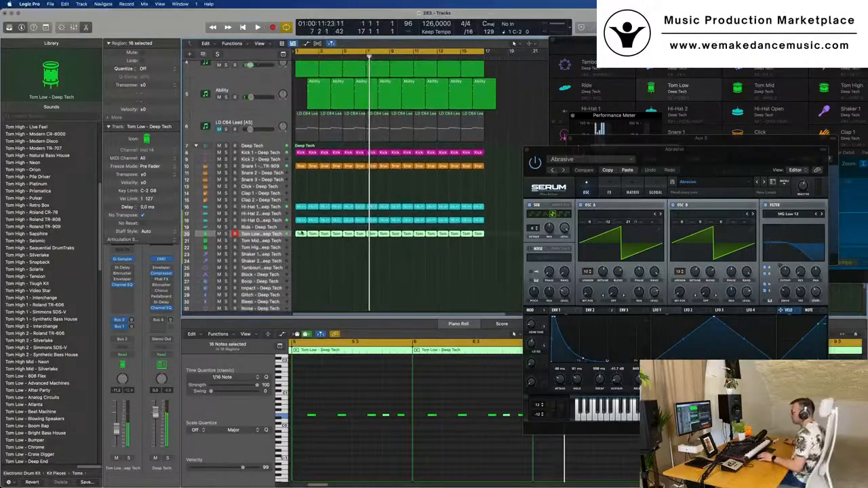
left_click(303, 254)
left_click_drag(301, 234, 300, 242)
key("space")
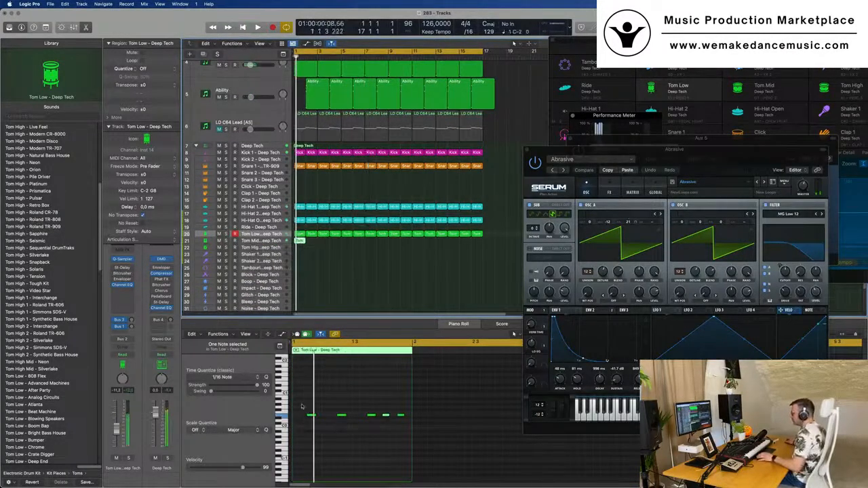
Step: In the Tom Mid region, raise all notes in pitch, add a note between the first two, and delete the last three
left_click_drag(310, 403, 406, 429)
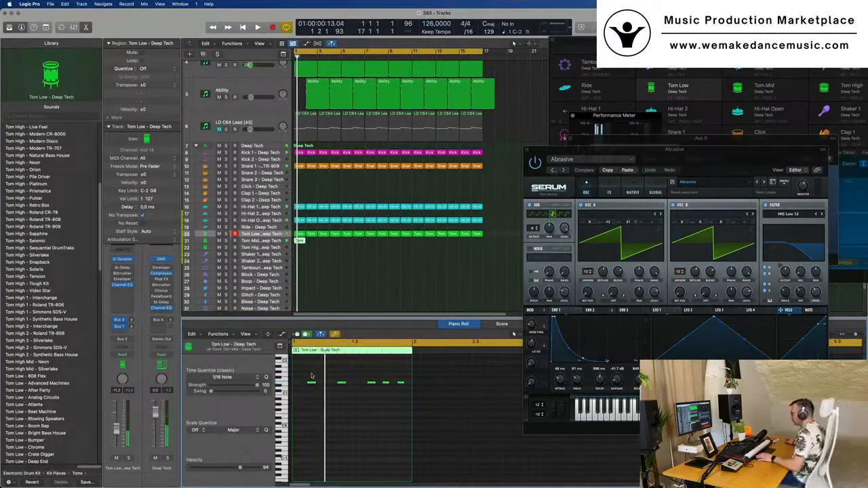
left_click_drag(341, 384, 418, 399)
key("space")
key("Delete")
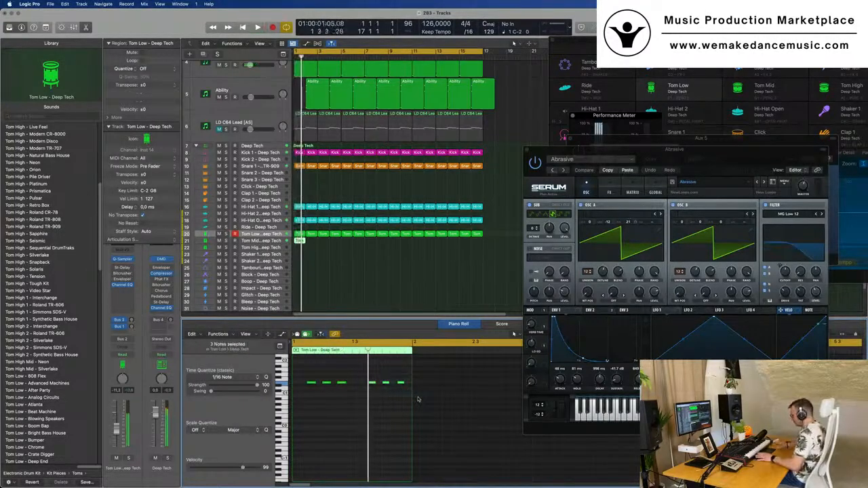
Step: Set Tom Mid's volume to about -14.4 dB, check it briefly in solo, and repeat its region along the track to bar 17
left_click(258, 241)
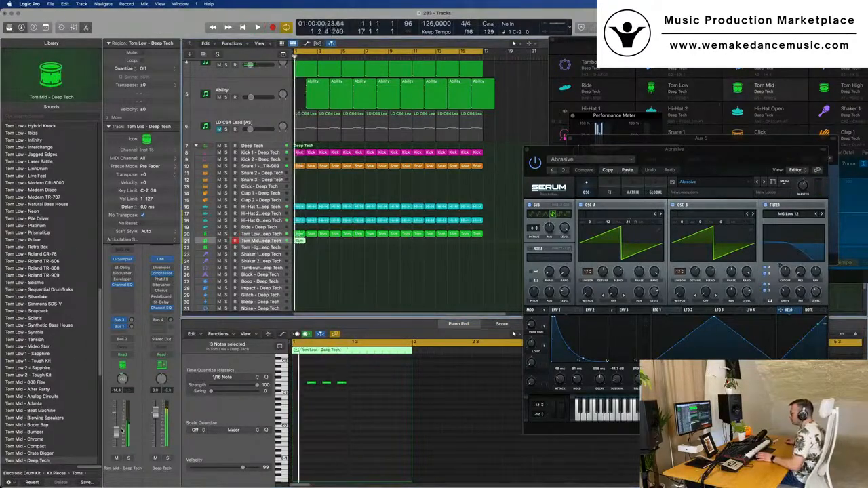
left_click(128, 458)
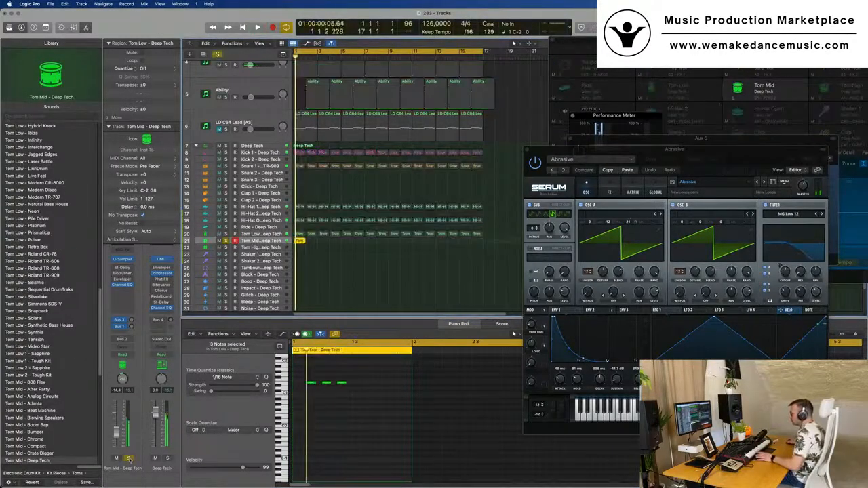
key("space")
left_click(128, 458)
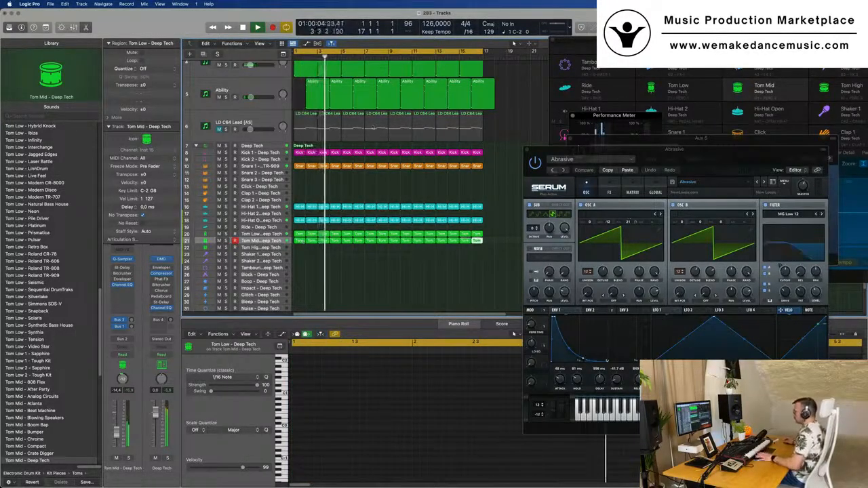
Step: Unmute the LD C64 Lead track while the loop plays and clear the region selection
scroll(391, 280, "down", 4)
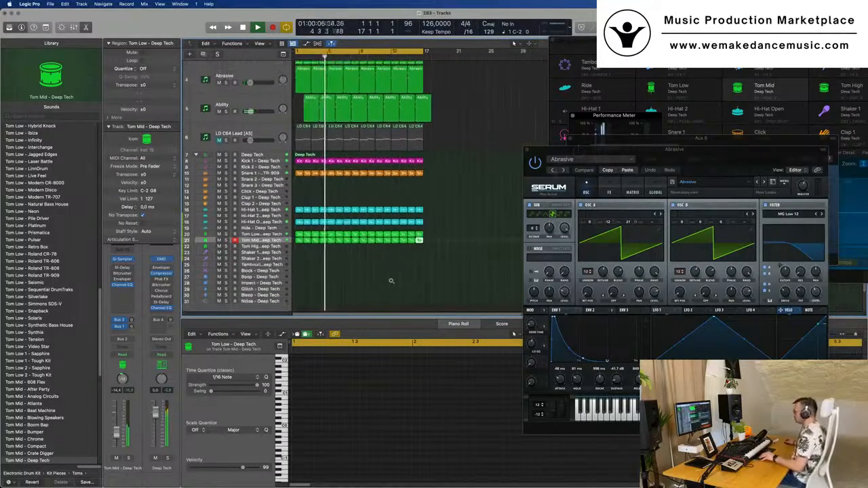
scroll(399, 266, "down", 2)
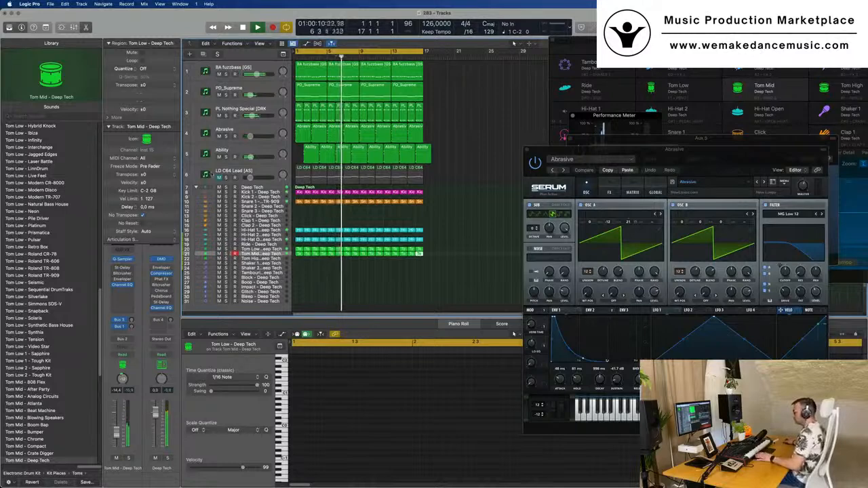
left_click(268, 171)
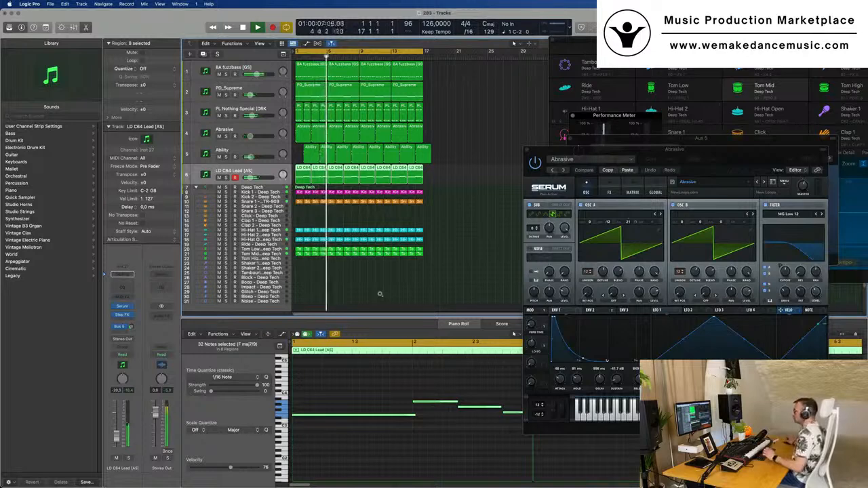
left_click(463, 225)
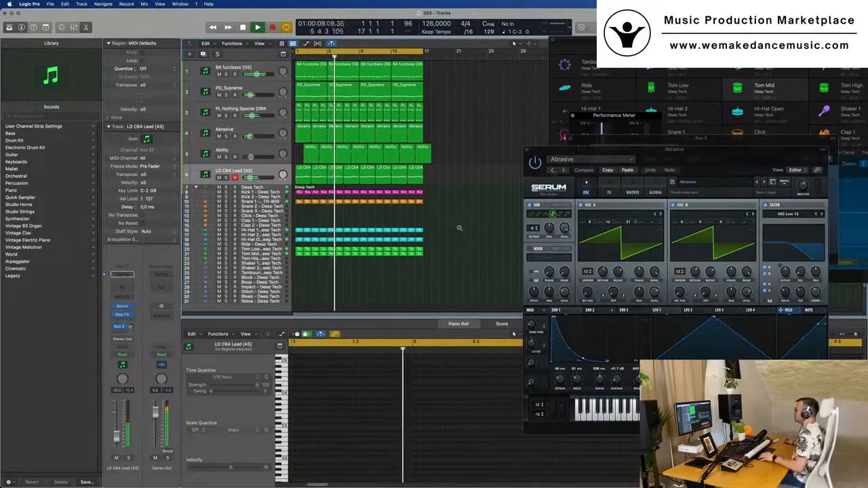
scroll(459, 228, "up", 1)
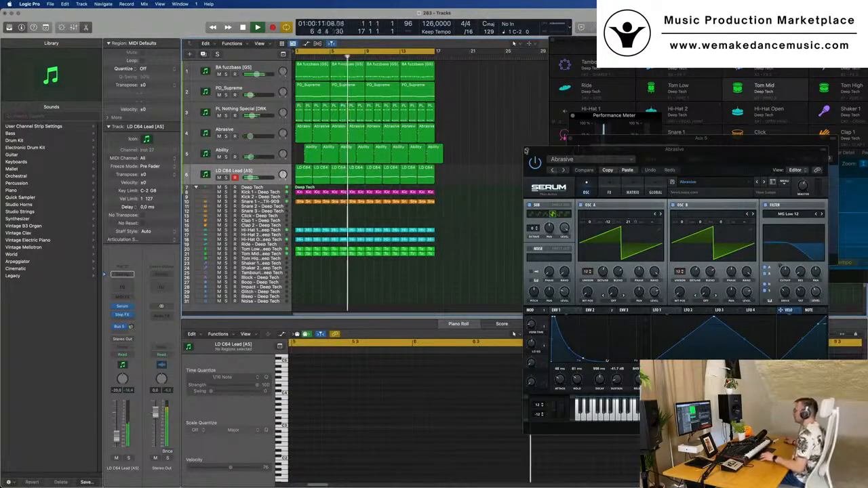
Step: Close the Abrasive Serum window and the Drum Machine Designer window to clear the arrangement area
left_click(526, 150)
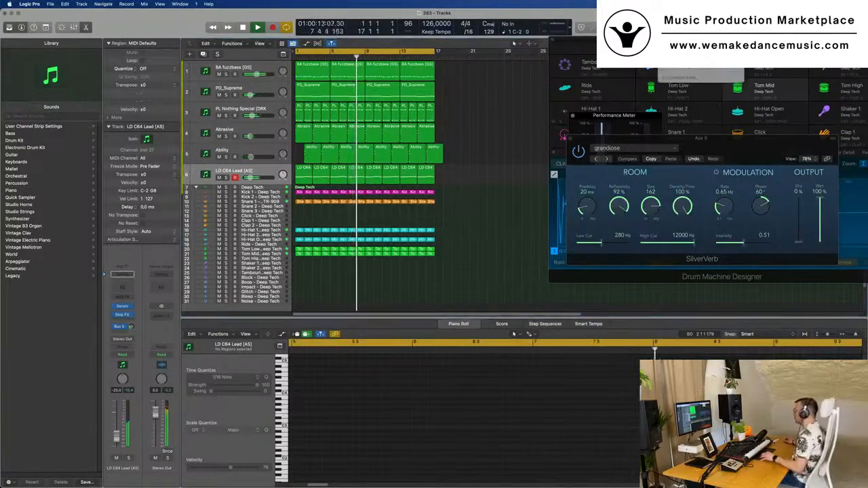
left_click_drag(566, 42, 435, 138)
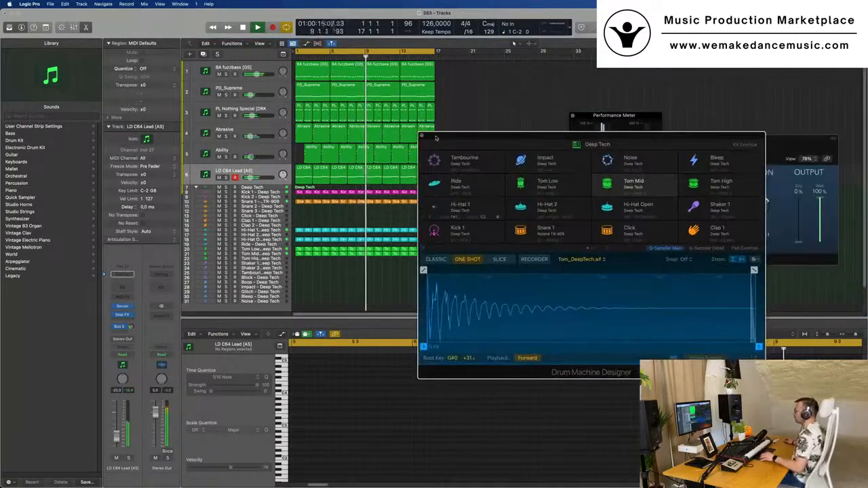
left_click(422, 136)
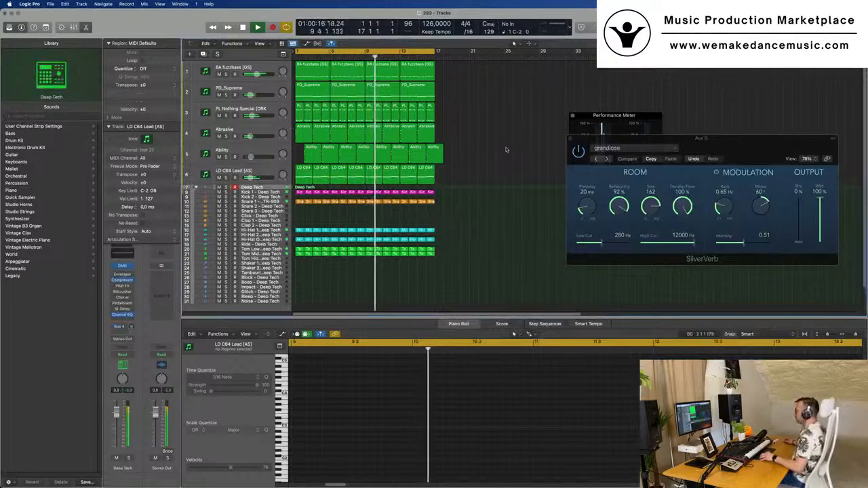
Step: Solo PD_Supreme briefly, dismiss the System Overload alert, and raise the pad's volume to about -14.8 dB
key("super+Left")
key("super+Left")
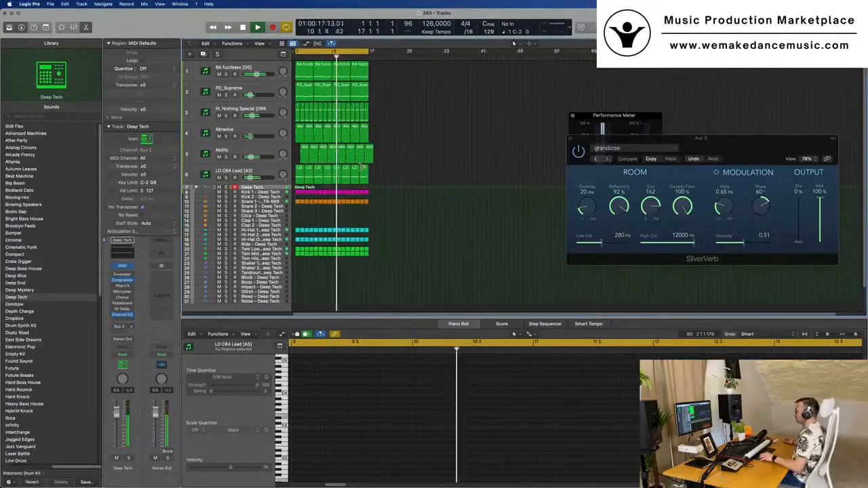
left_click(226, 94)
left_click(226, 95)
left_click(245, 90)
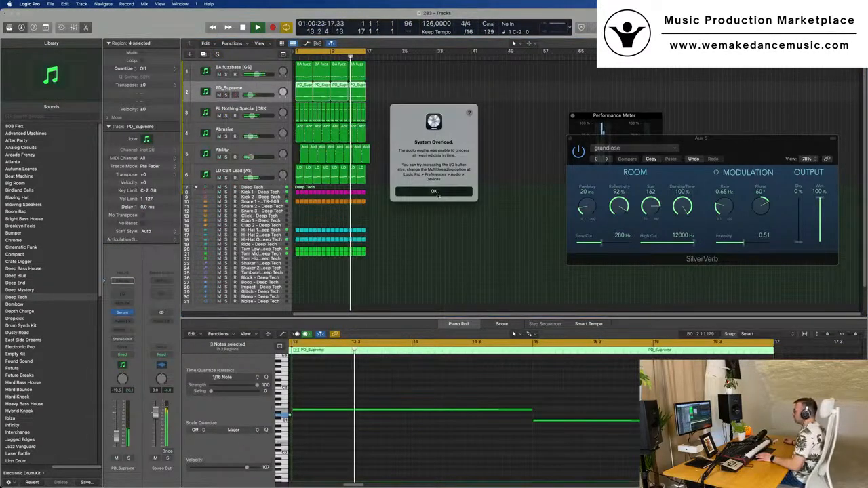
left_click(434, 193)
left_click(458, 170)
key("space")
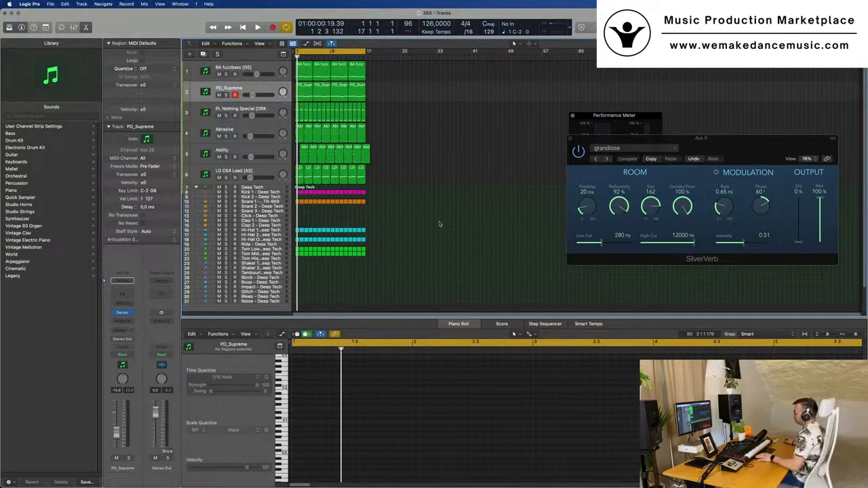
Step: Replay the loop and toggle solo on PD_Supreme to compare the pad alone with the full mix
key("space")
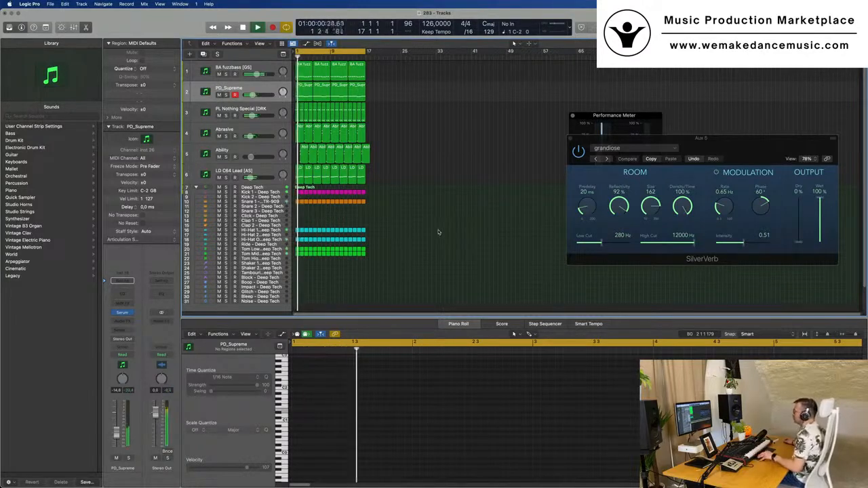
scroll(441, 231, "up", 3)
scroll(442, 231, "up", 2)
scroll(461, 231, "down", 2)
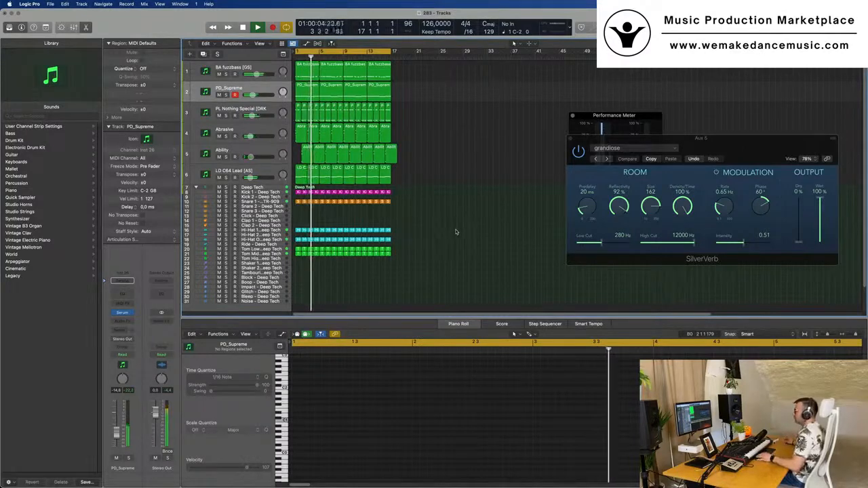
left_click(226, 94)
left_click(226, 94)
left_click(227, 94)
left_click(226, 94)
Step: Check the mix with PL Nothing Special and PD_Supreme muted, dismiss the System Overload alert, and unmute both tracks
left_click(218, 116)
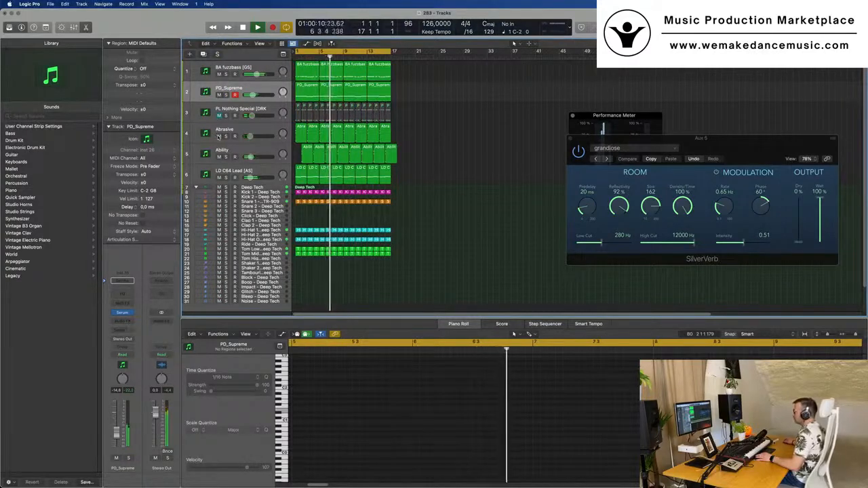
left_click(219, 95)
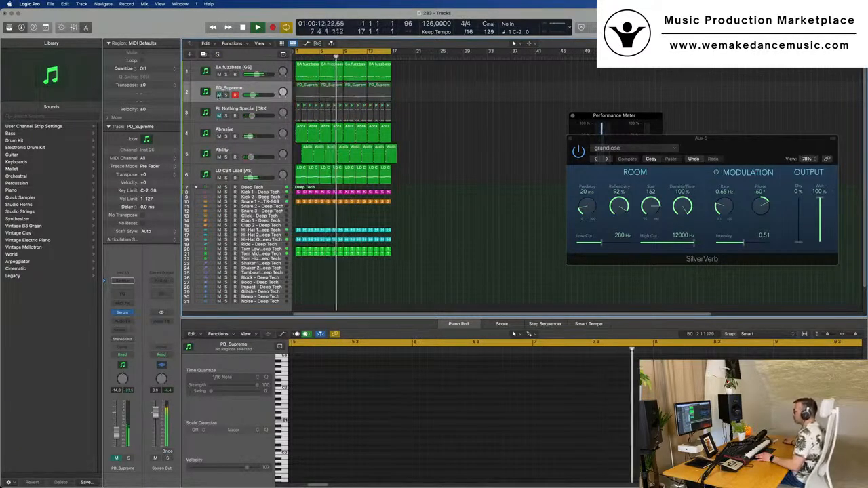
left_click(219, 95)
left_click(245, 90)
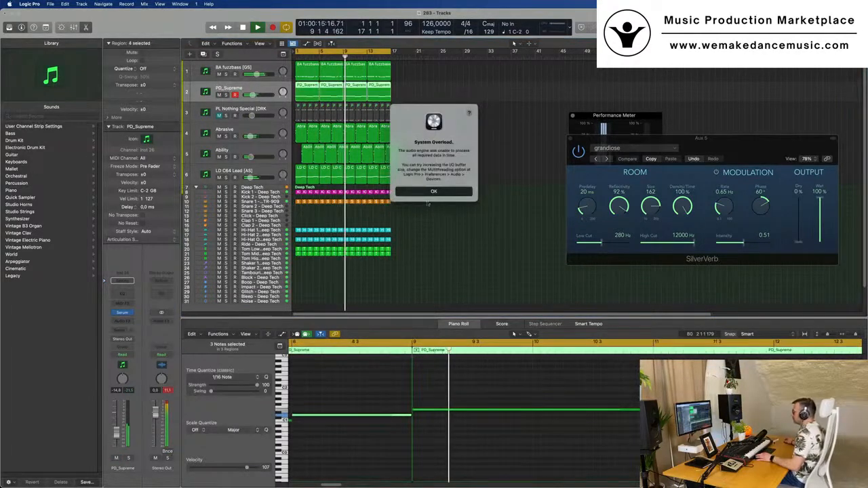
left_click(432, 191)
key("space")
key("space")
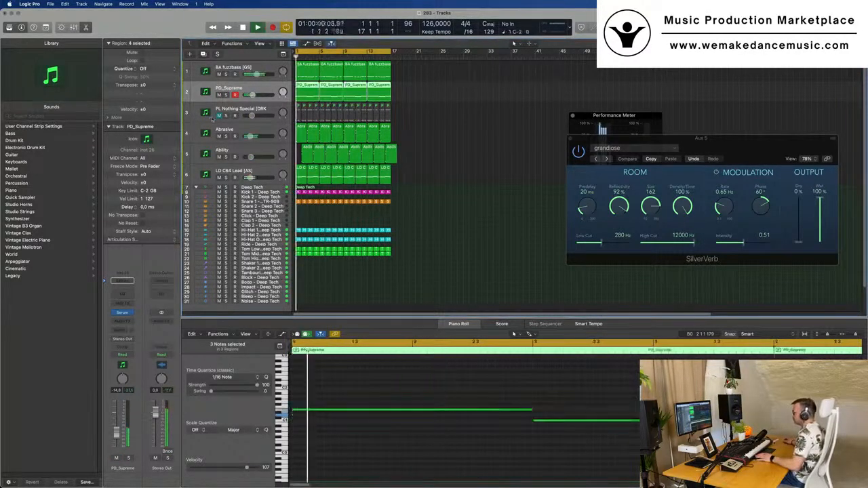
left_click(219, 115)
Step: Restart the loop from bar 1 and select the PL Nothing Special track while listening to the full mix
key("space")
key("space")
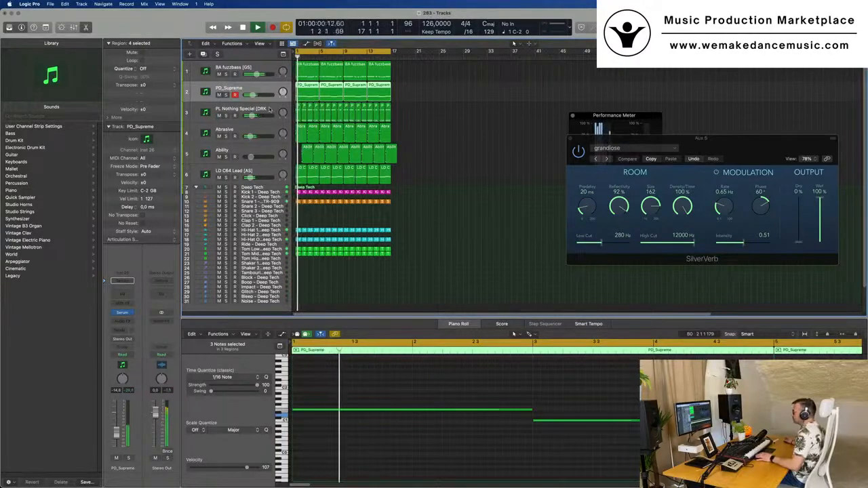
left_click(271, 108)
key("super+Right")
key("super+Left")
key("super+Left")
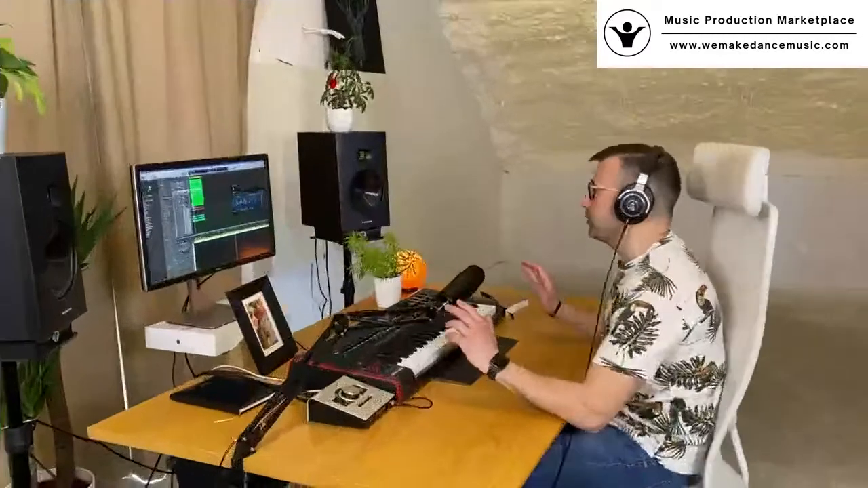